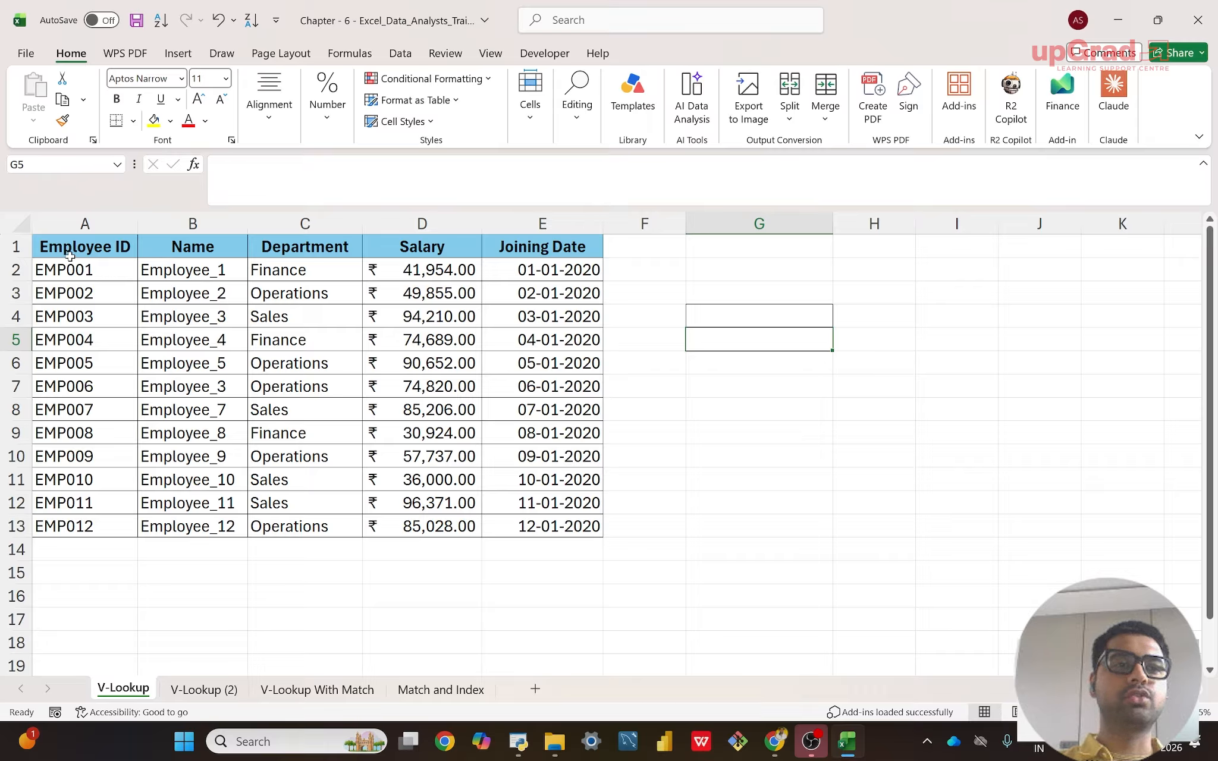
- Copy the Employee ID header from A1 into H4 and widen column H to fit it
left_click(103, 246)
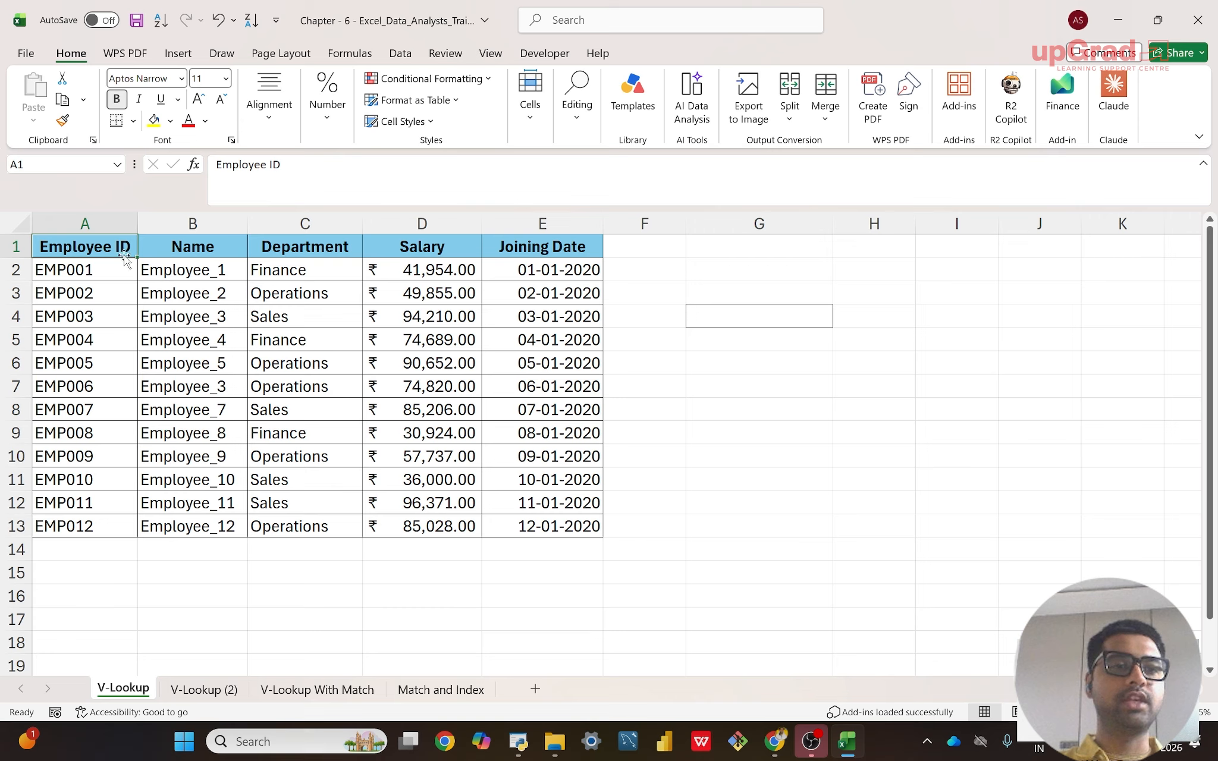
key("ctrl+c")
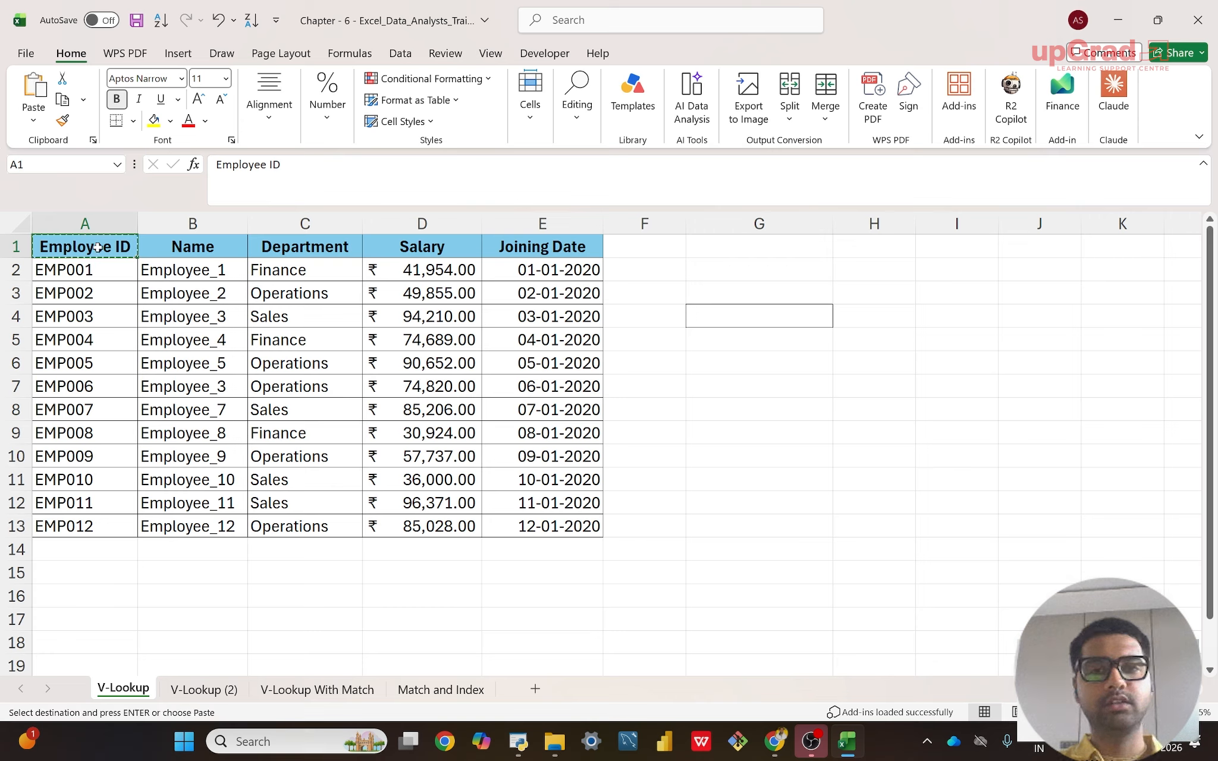
left_click(750, 314)
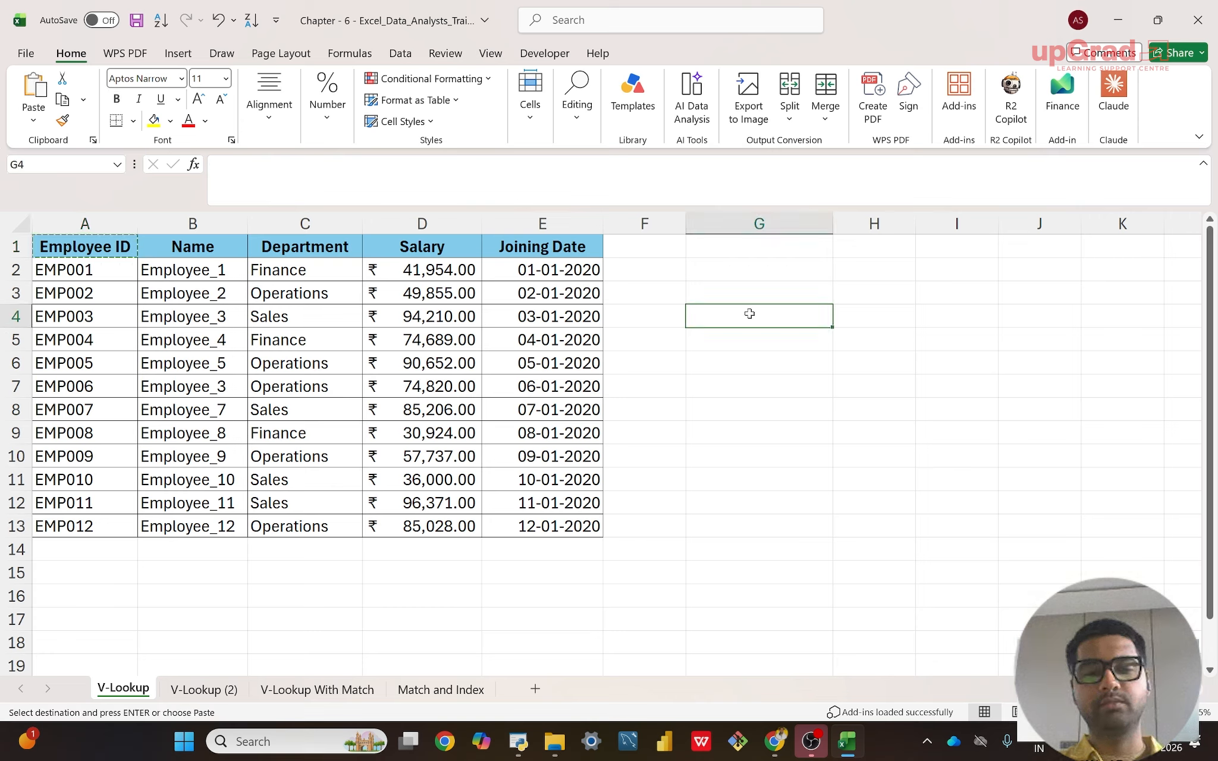
left_click(849, 317)
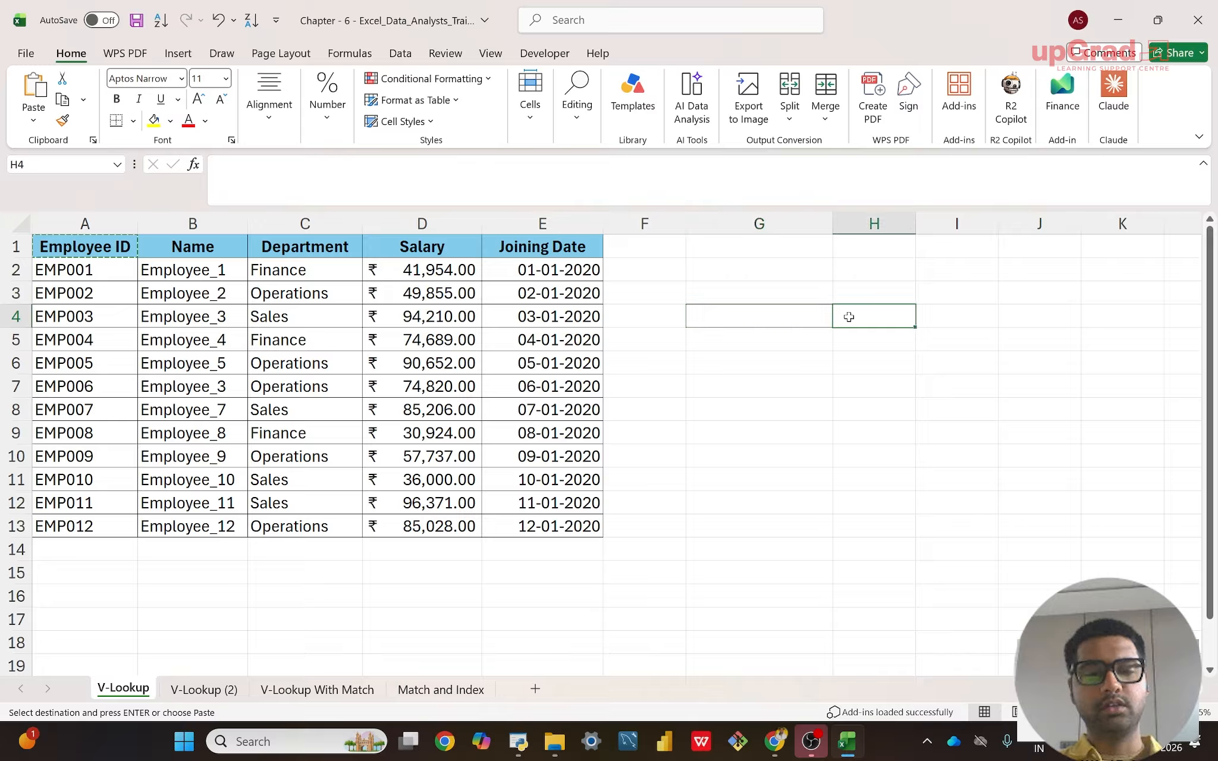
key("ctrl+v")
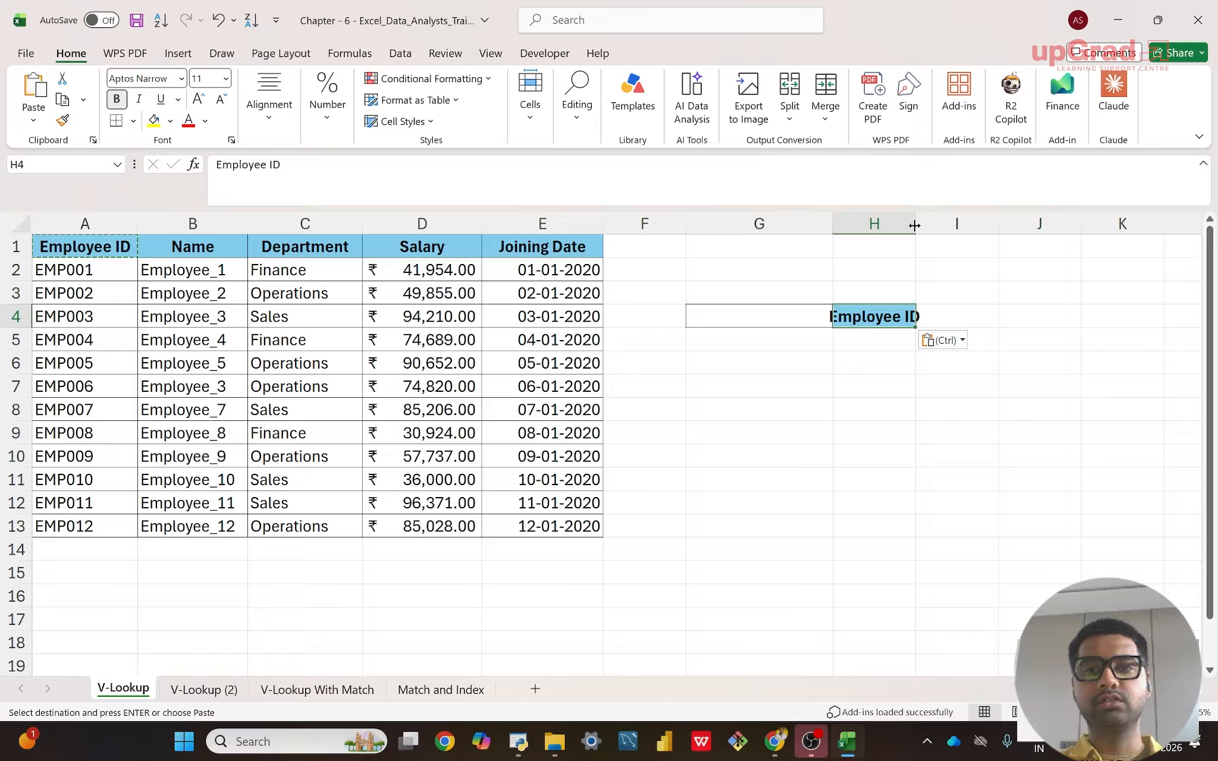
left_click_drag(915, 225, 970, 225)
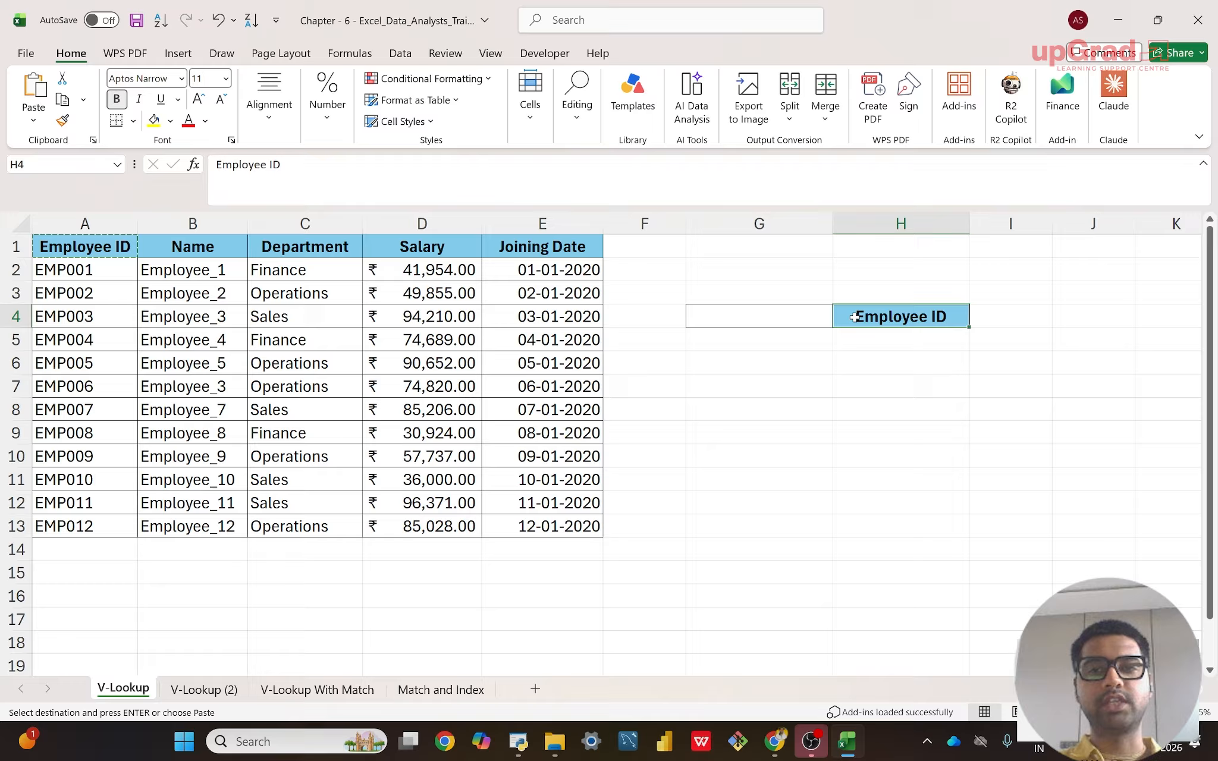
- Delete the empty bordered cell G4, shifting the remaining cells in the row left
key("Right")
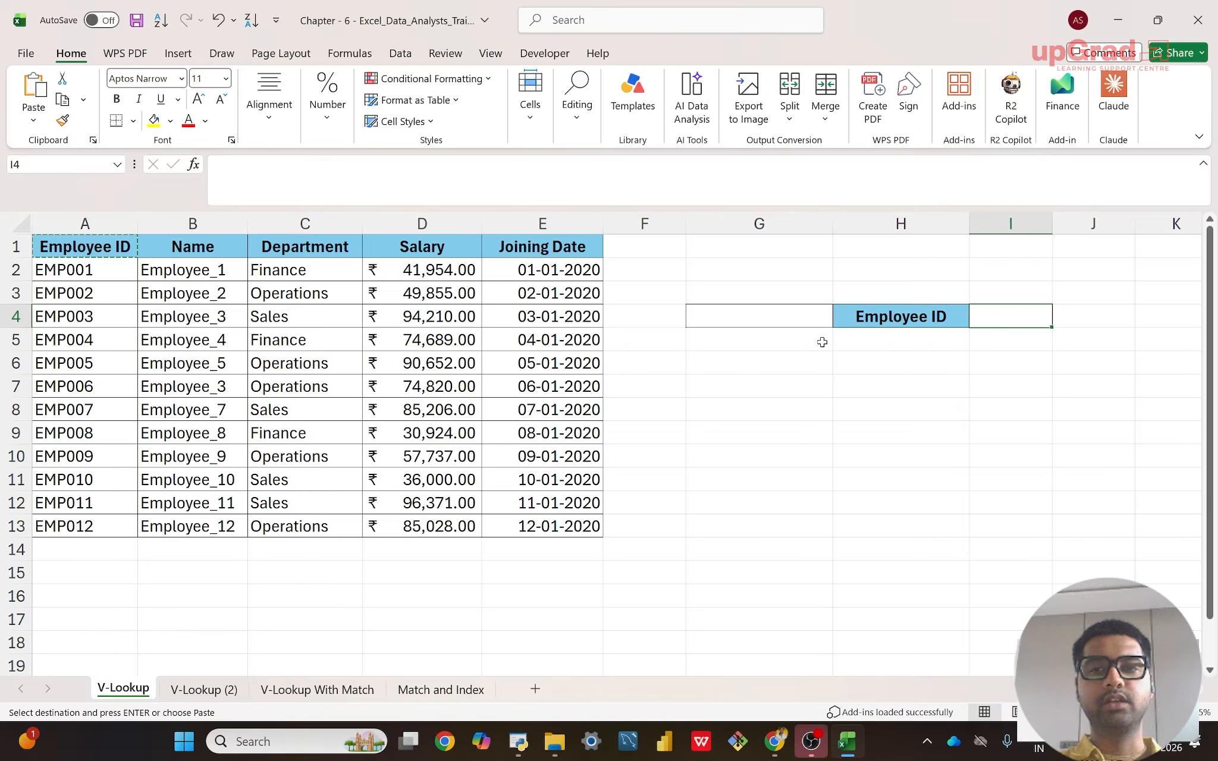
key("Left")
left_click(750, 321)
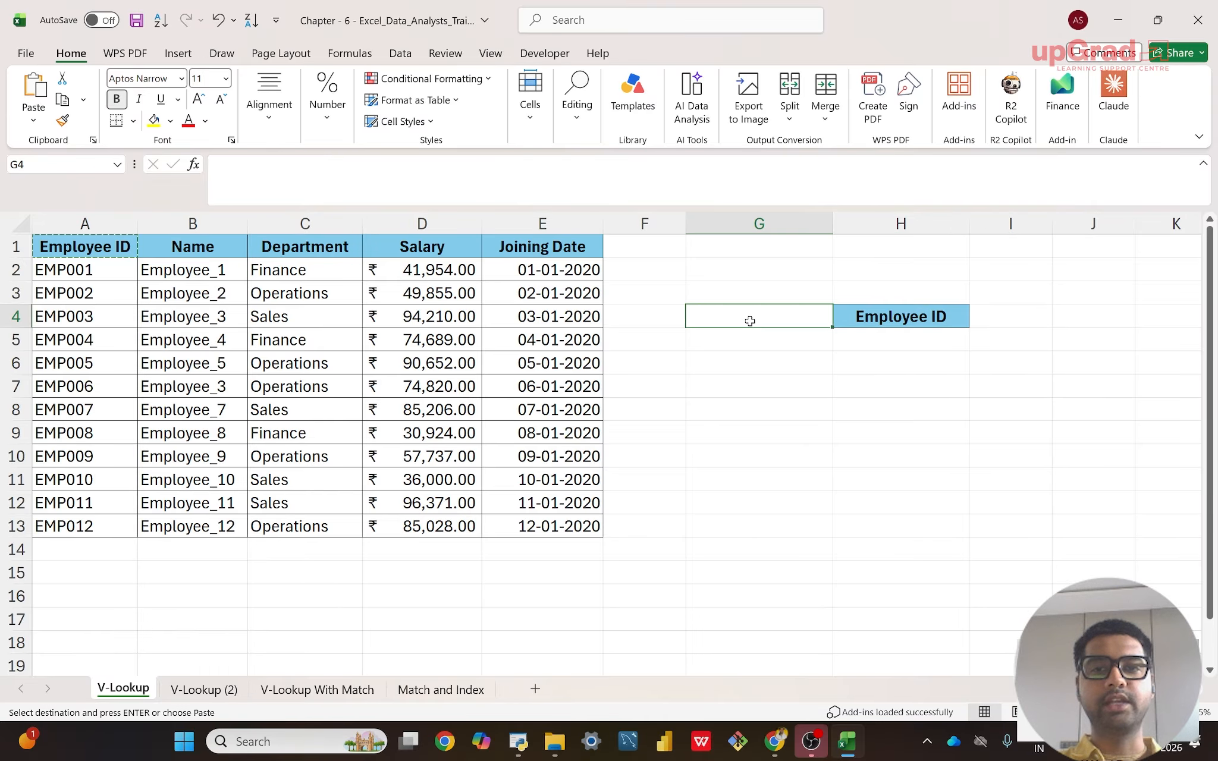
right_click(750, 320)
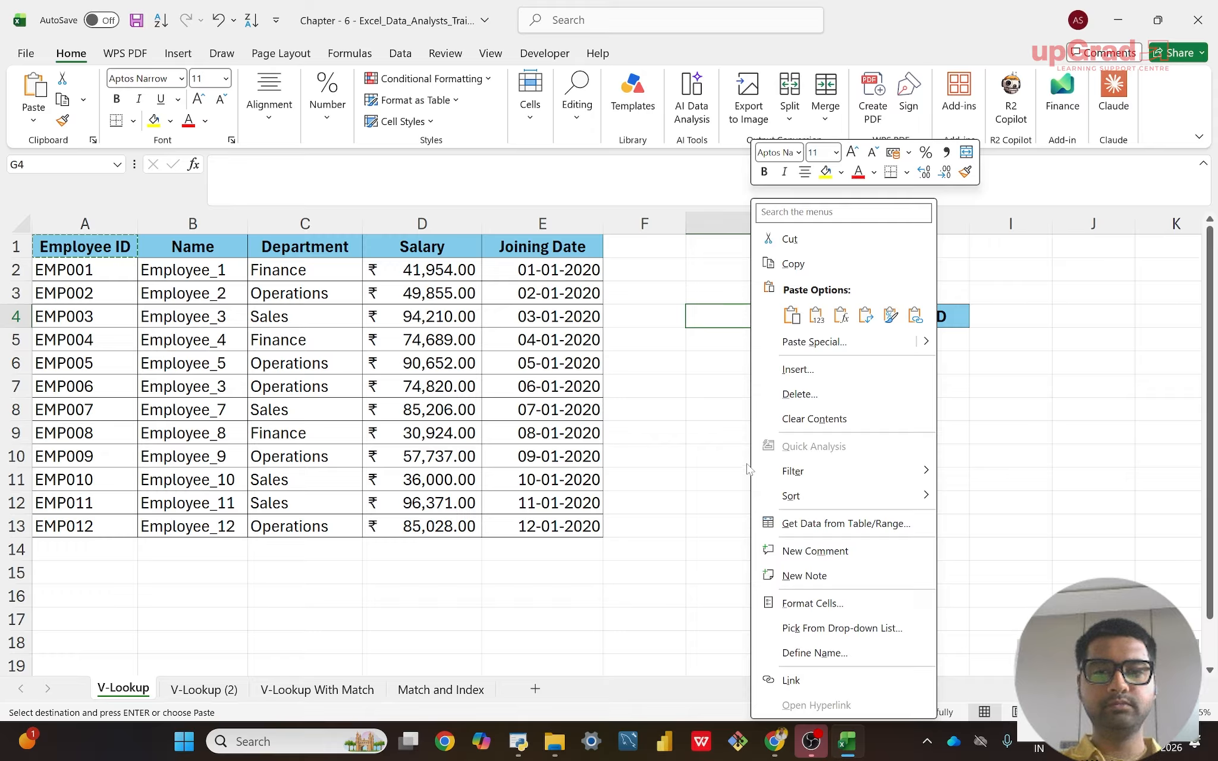
left_click(800, 396)
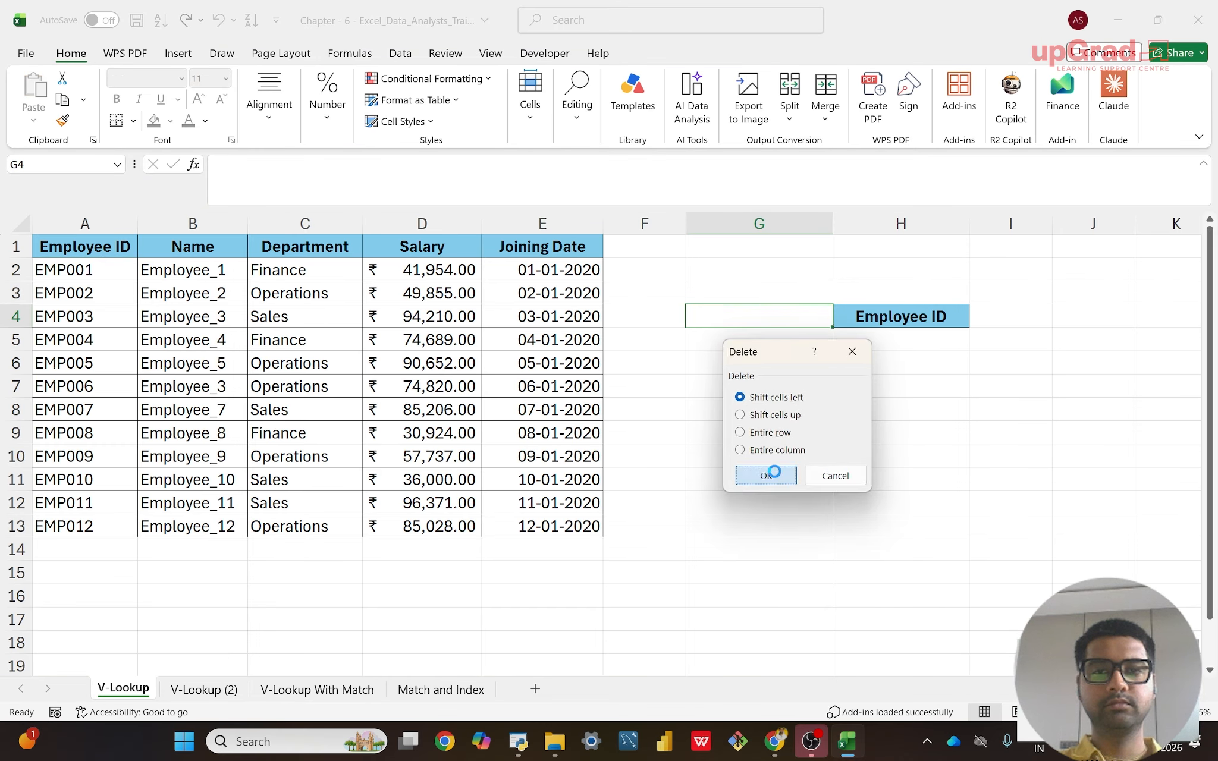
left_click(767, 476)
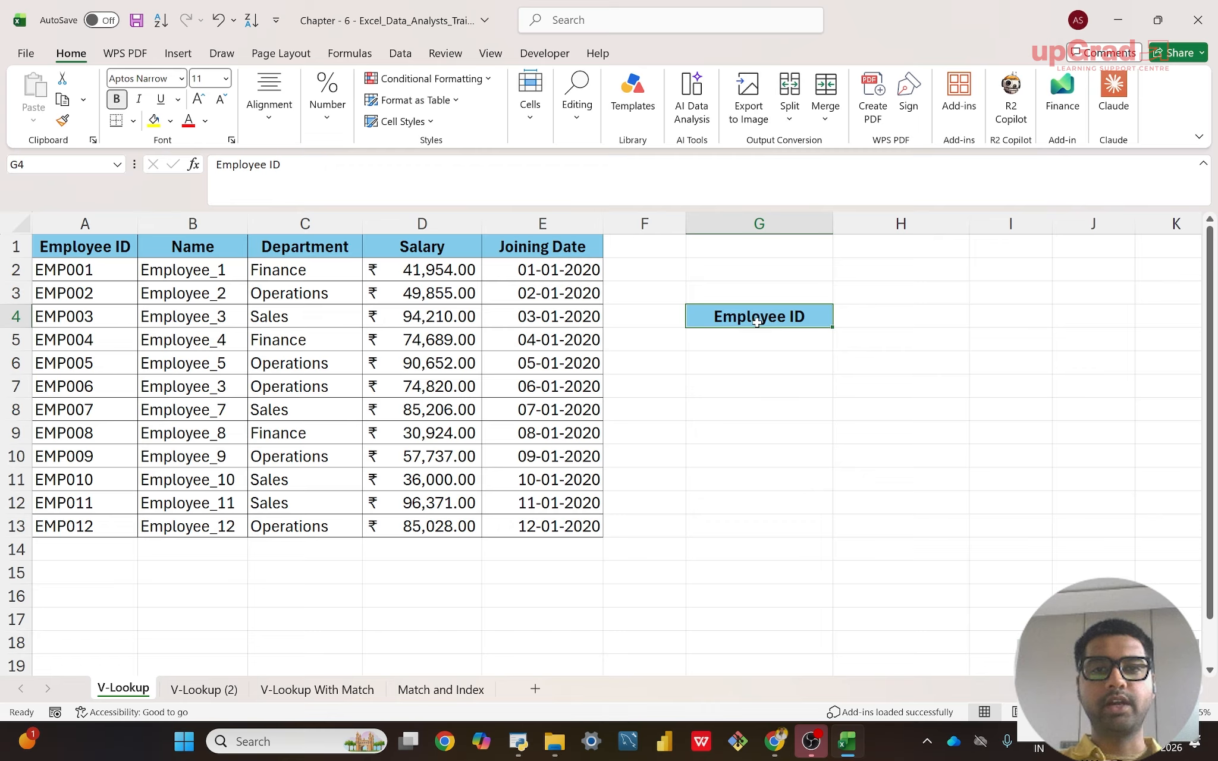
- Insert a new column before column G, moving the copied Employee ID header to H4
right_click(744, 223)
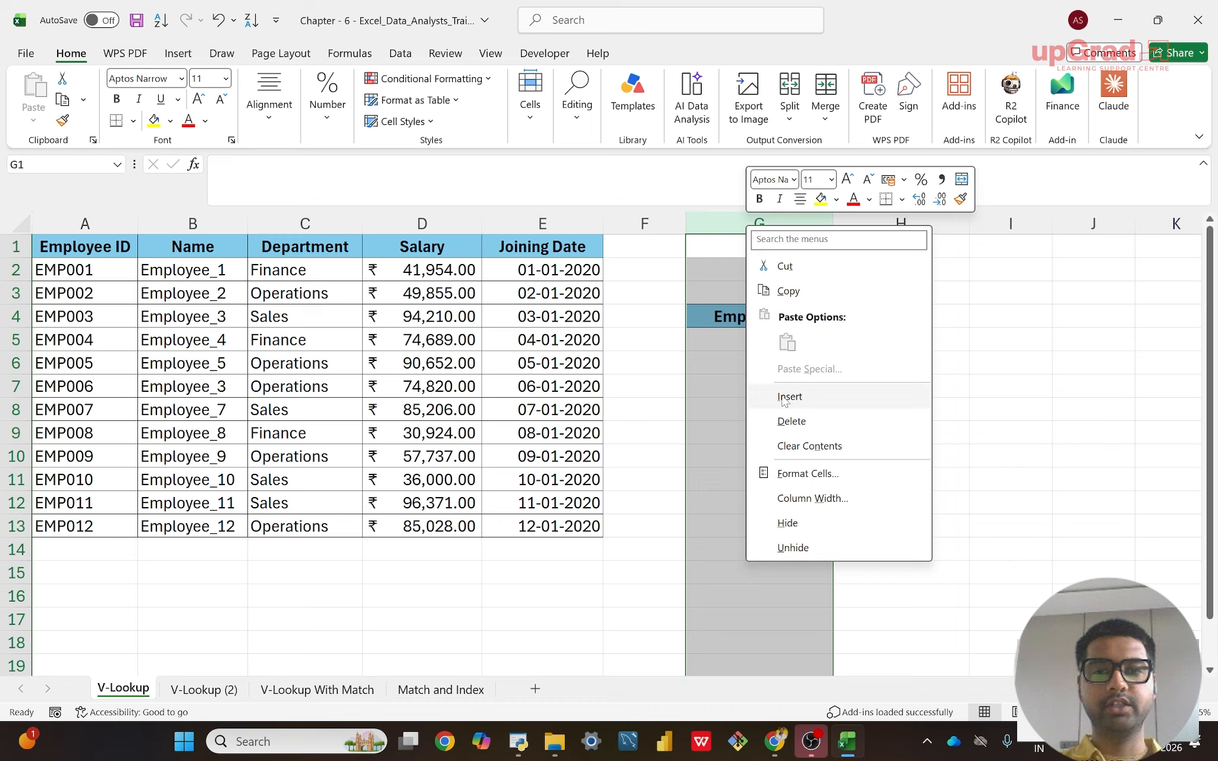
left_click(784, 397)
left_click(834, 373)
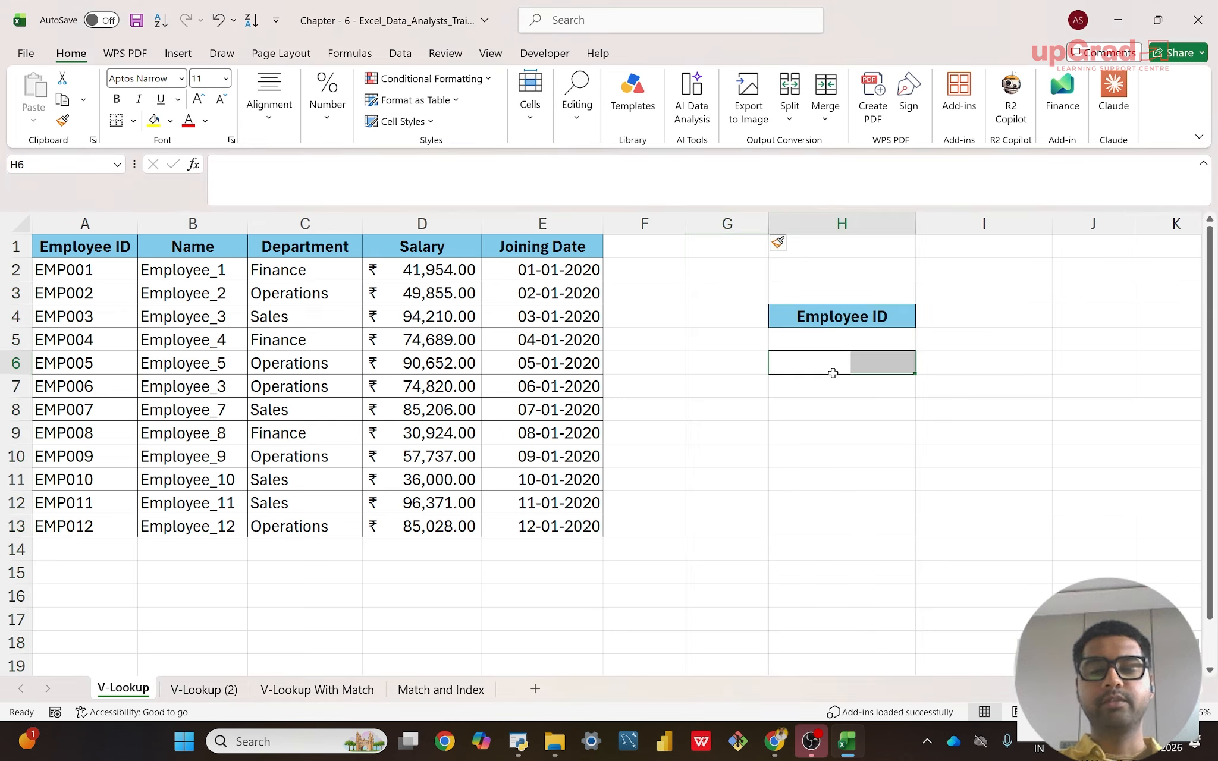
left_click(835, 317)
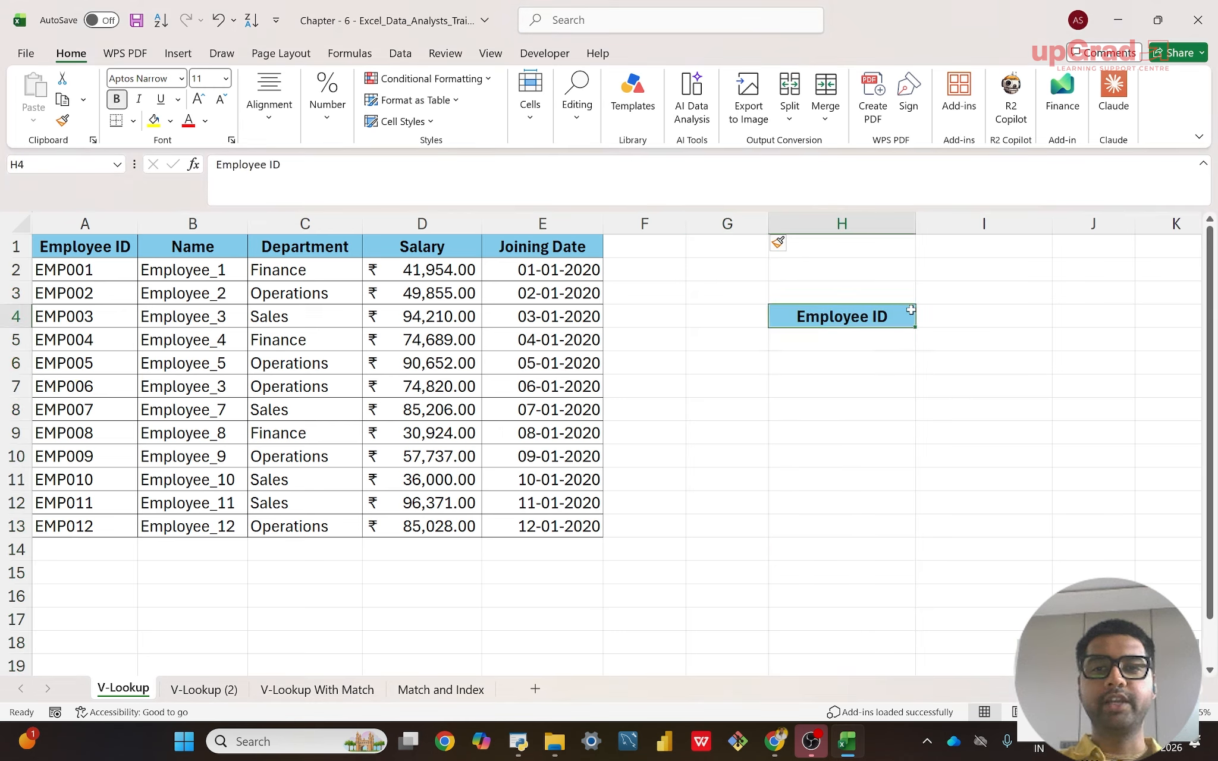
- Enter Emp008 in cell I4 beside the Employee ID label
left_click(985, 315)
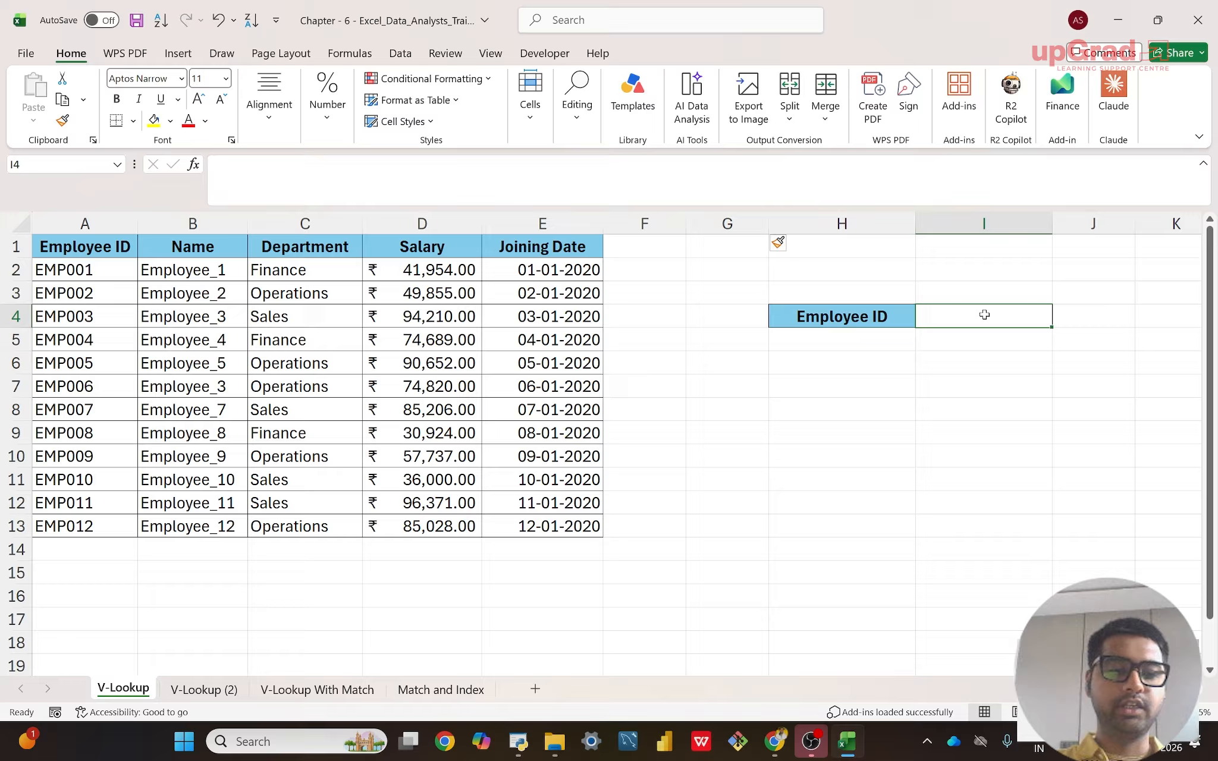
type("E")
key("Caps_Lock")
type("m")
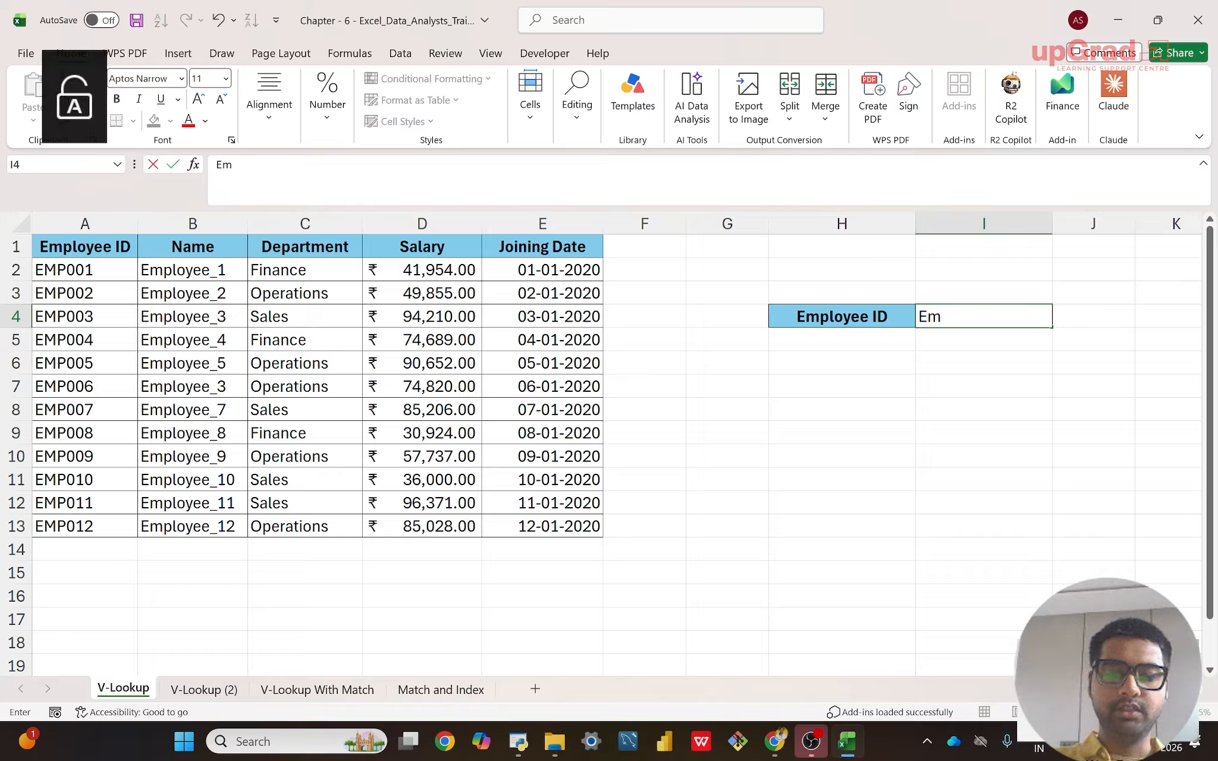
type("008")
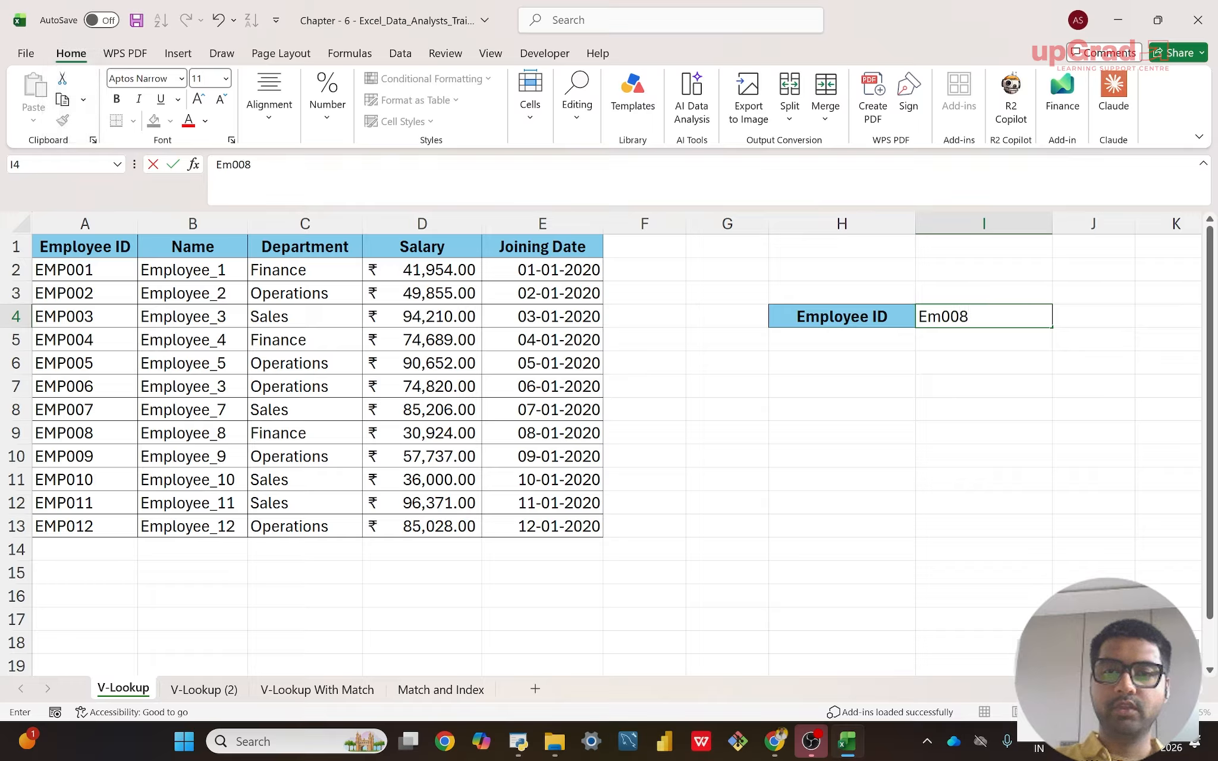
key("BackSpace")
key("BackSpace")
key("BackSpace")
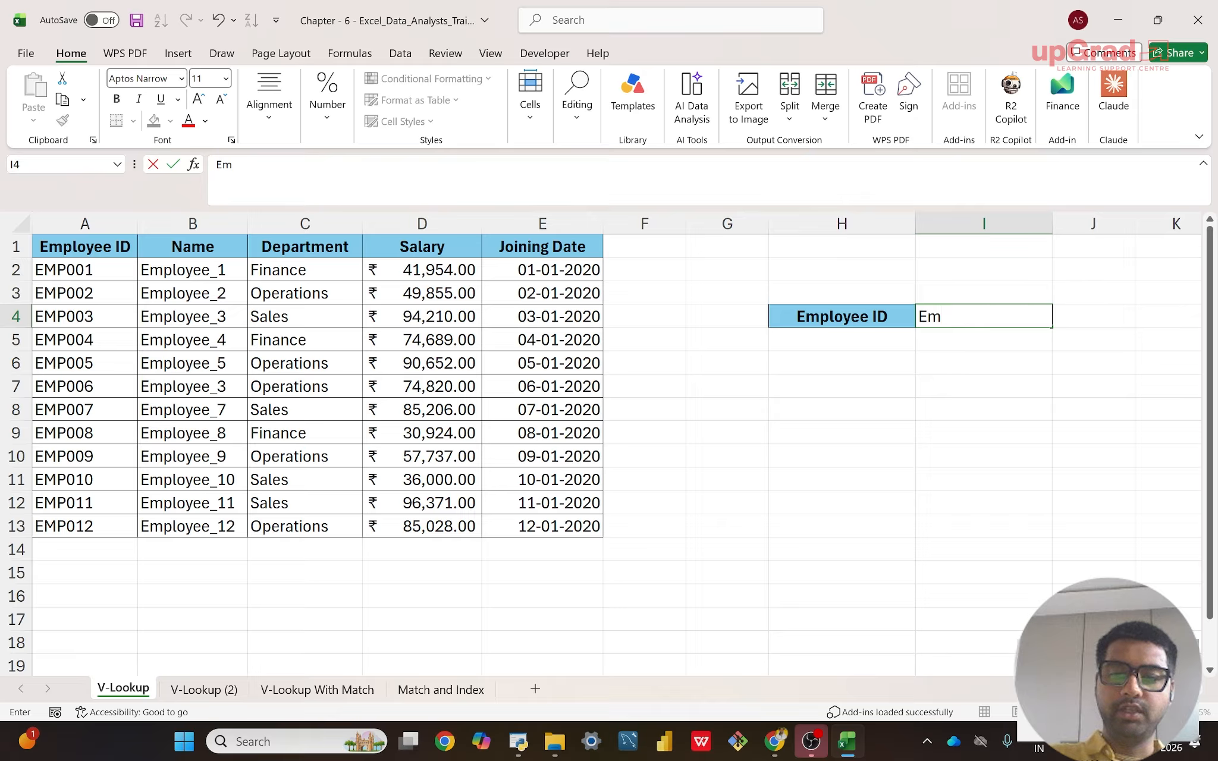
type("p00")
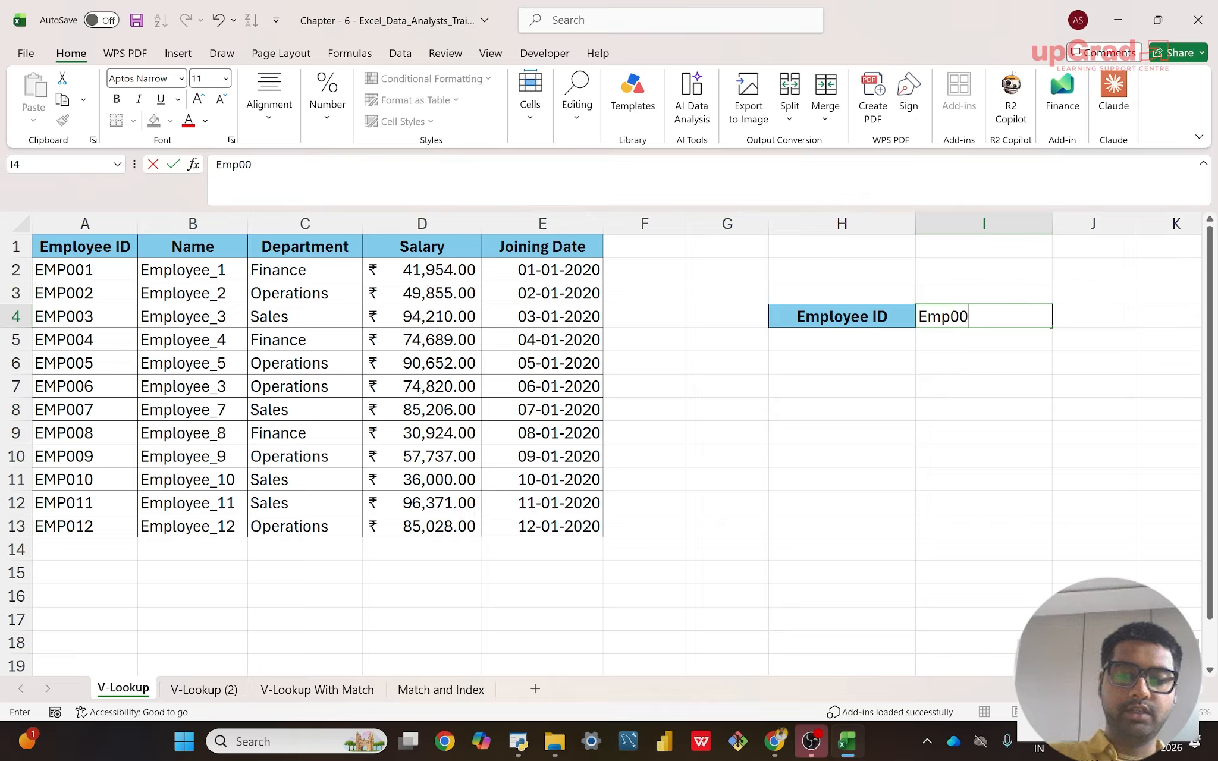
type("8")
key("Return")
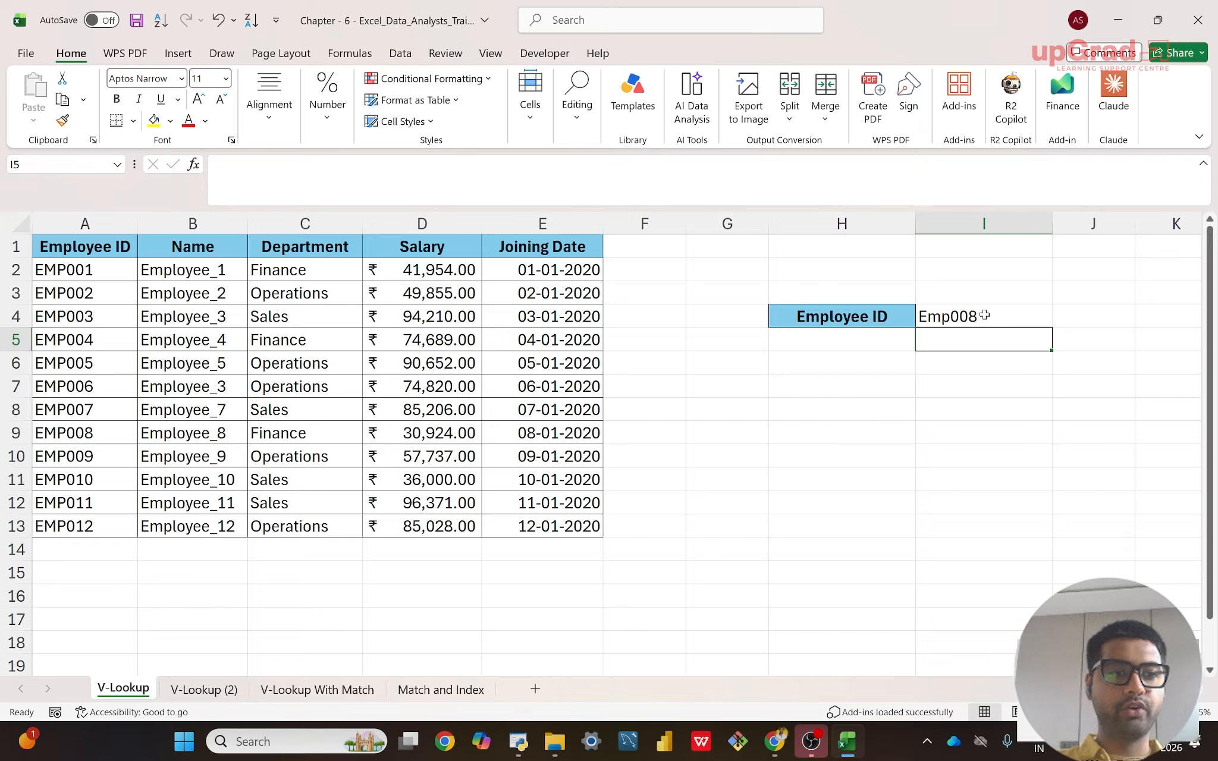
- Replace the lookup value in I4 with EMP008 in capitals
left_click(944, 315)
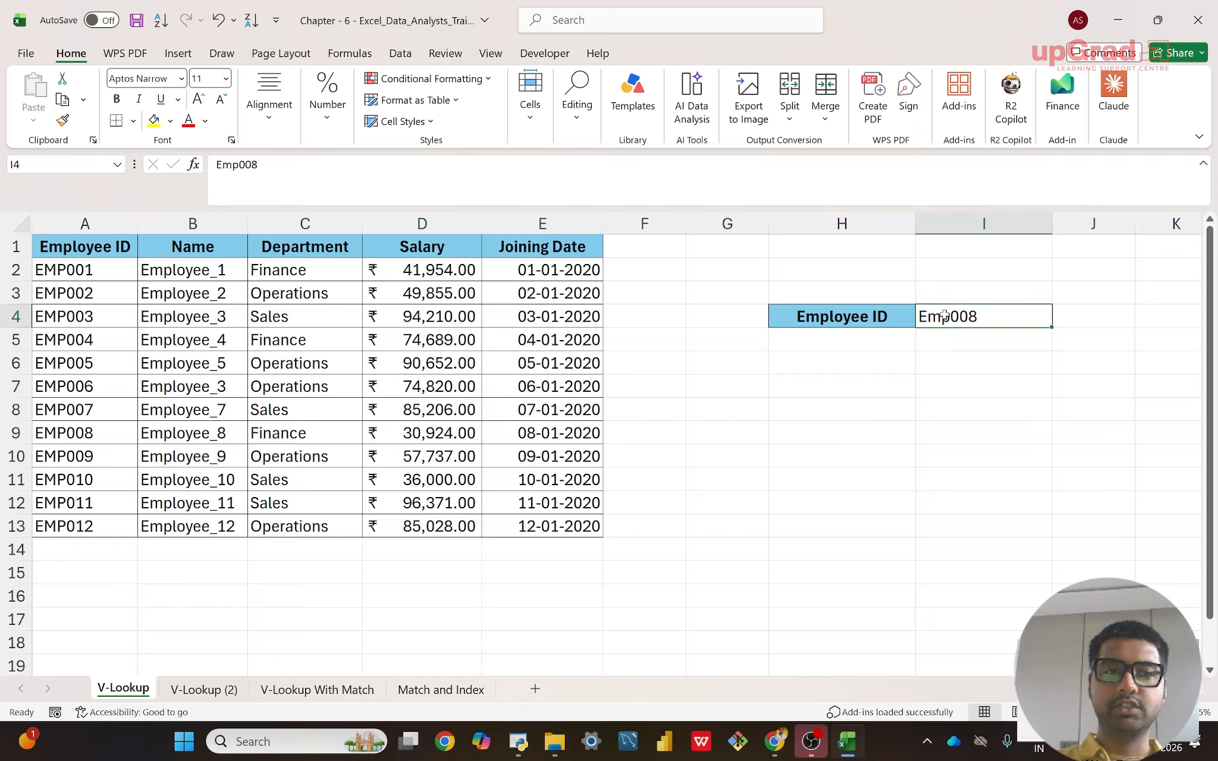
key("BackSpace")
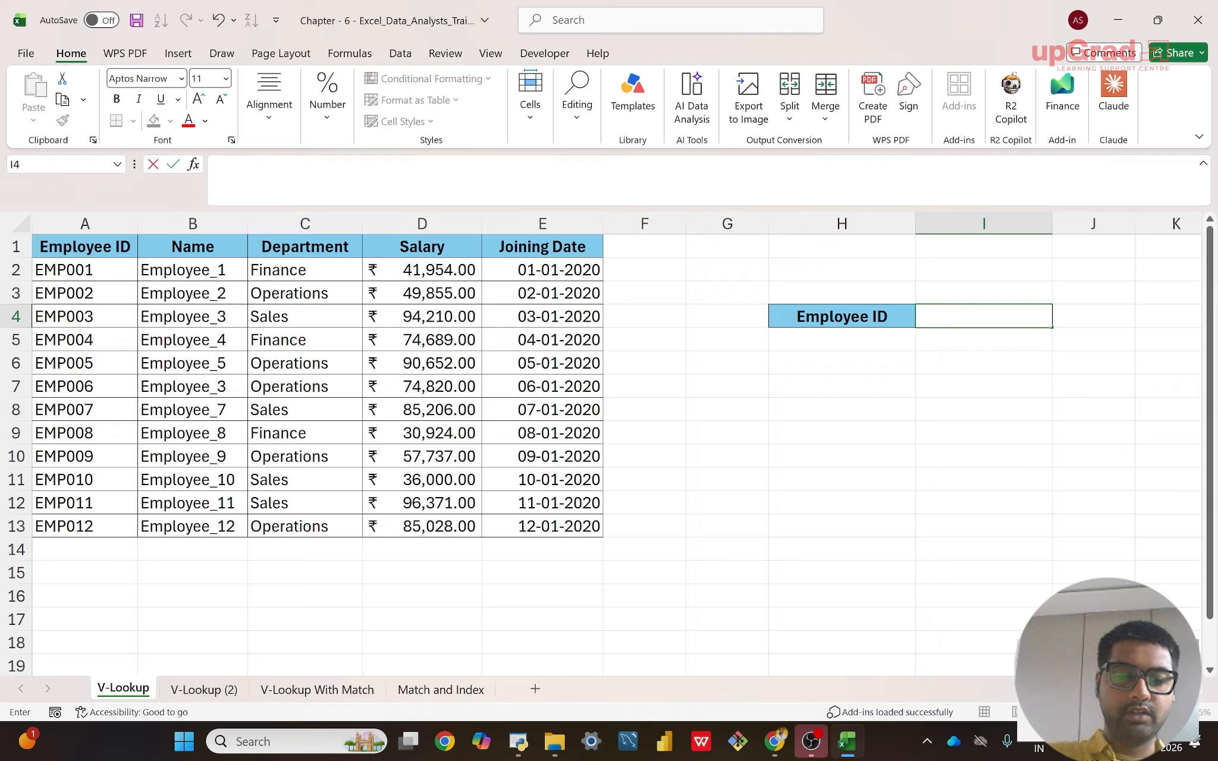
key("Caps_Lock")
type("EMP0")
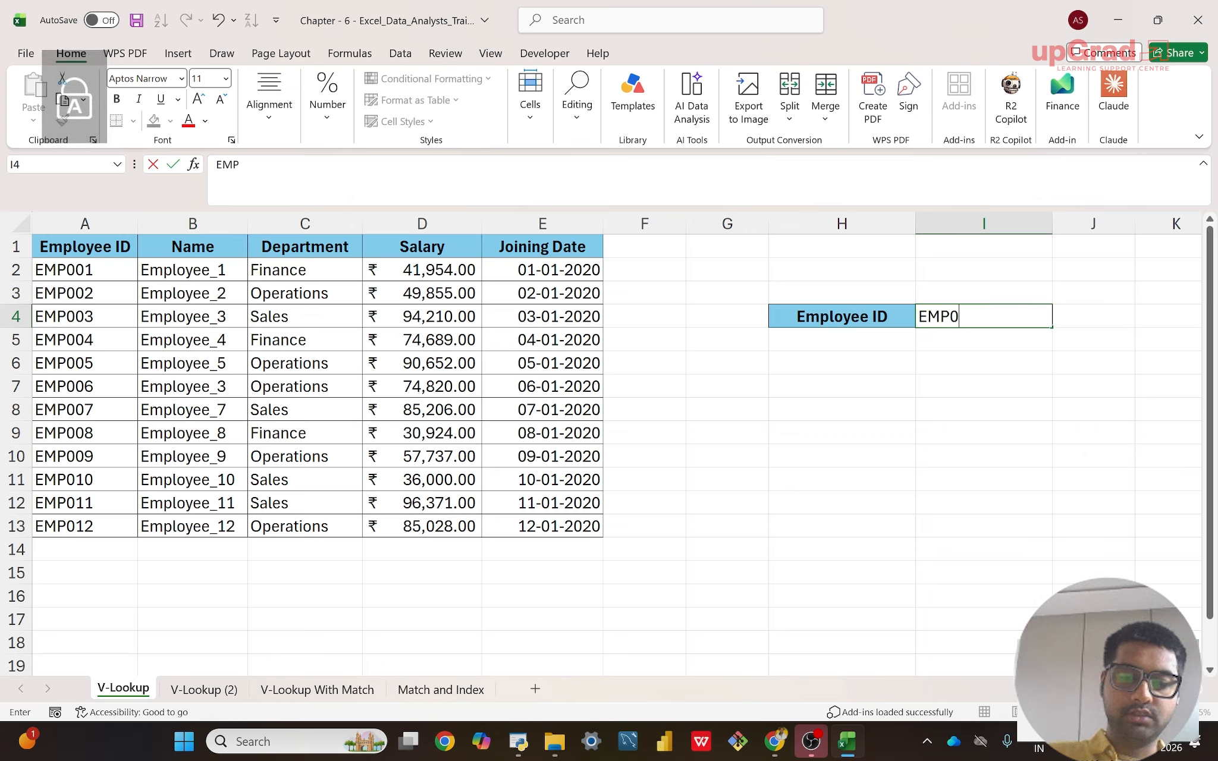
type("08")
key("Caps_Lock")
key("Return")
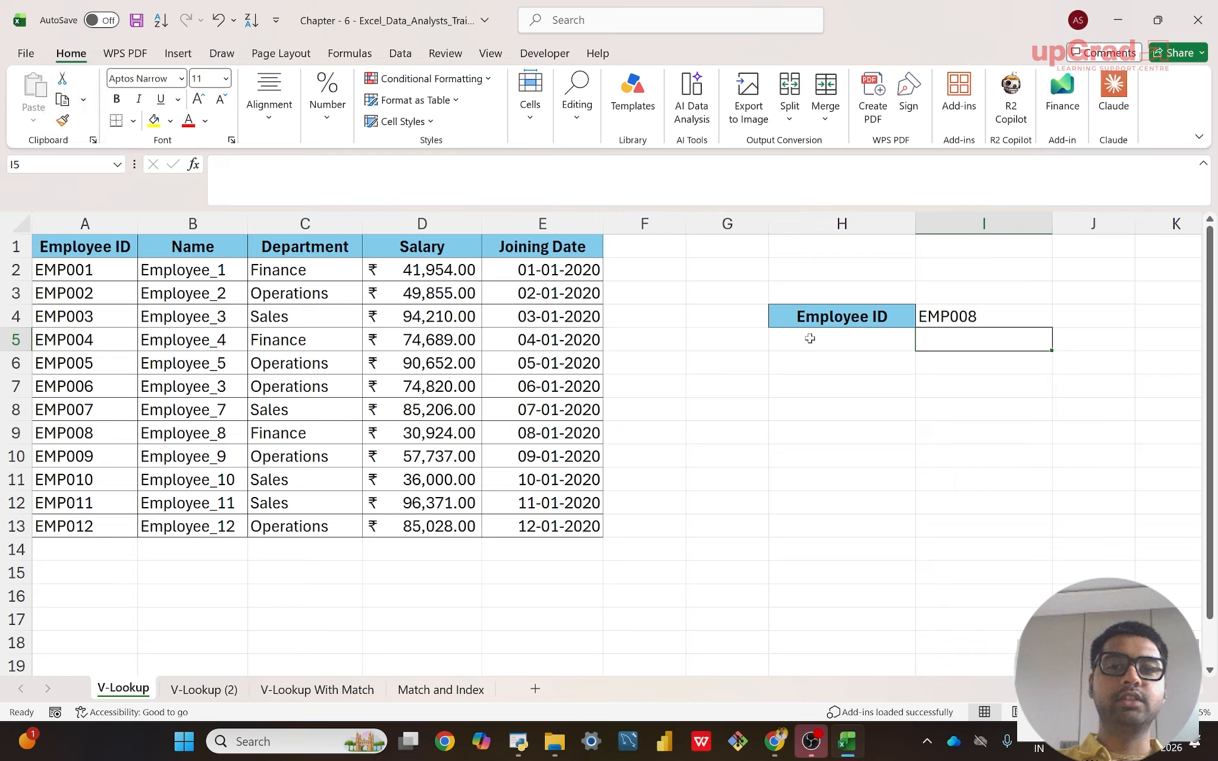
- Copy the Name, Department, Salary and Joining Date headers in B1:E1
left_click(945, 316)
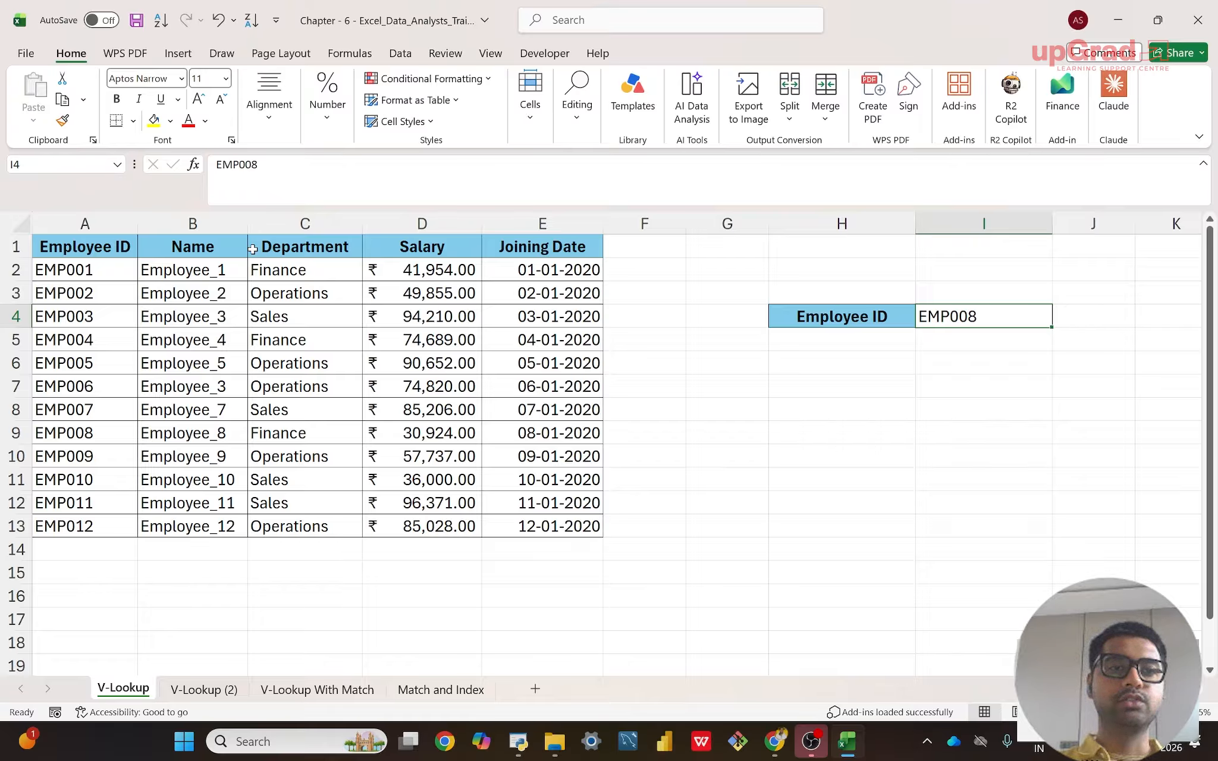
left_click(173, 250)
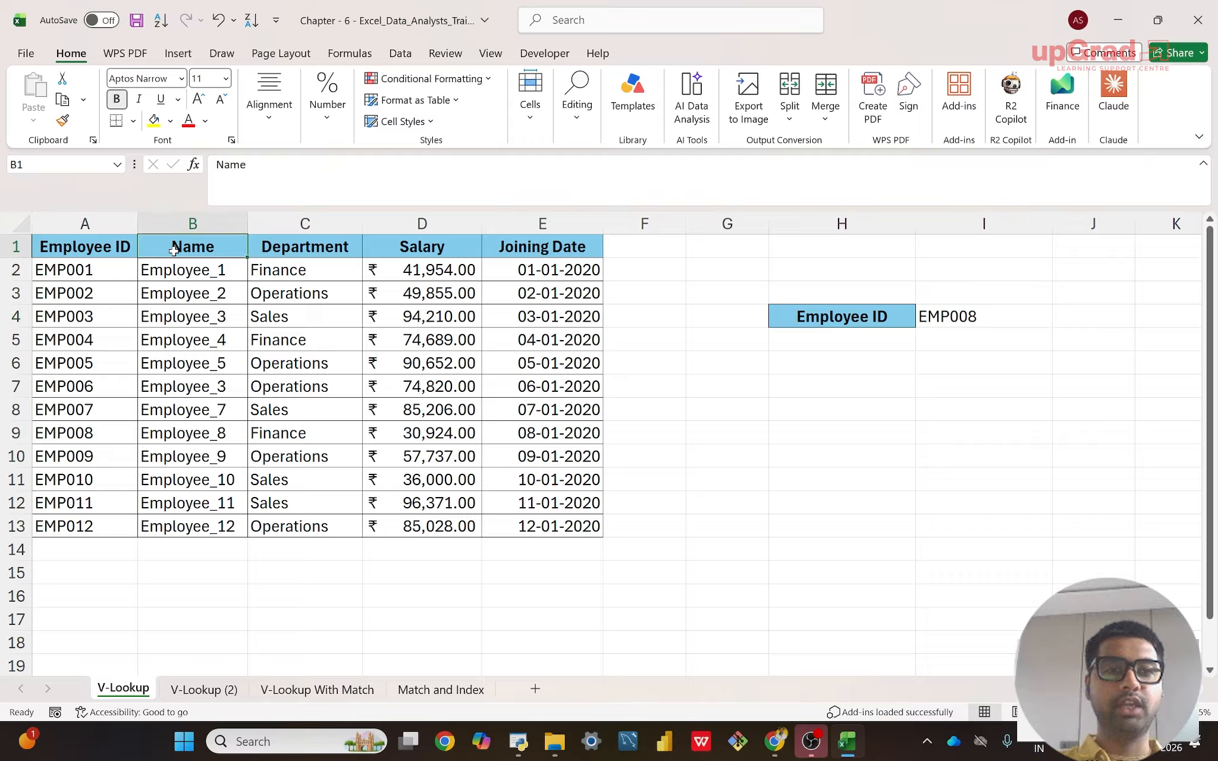
key("shift+Right")
key("shift+Right")
key("shift+Right")
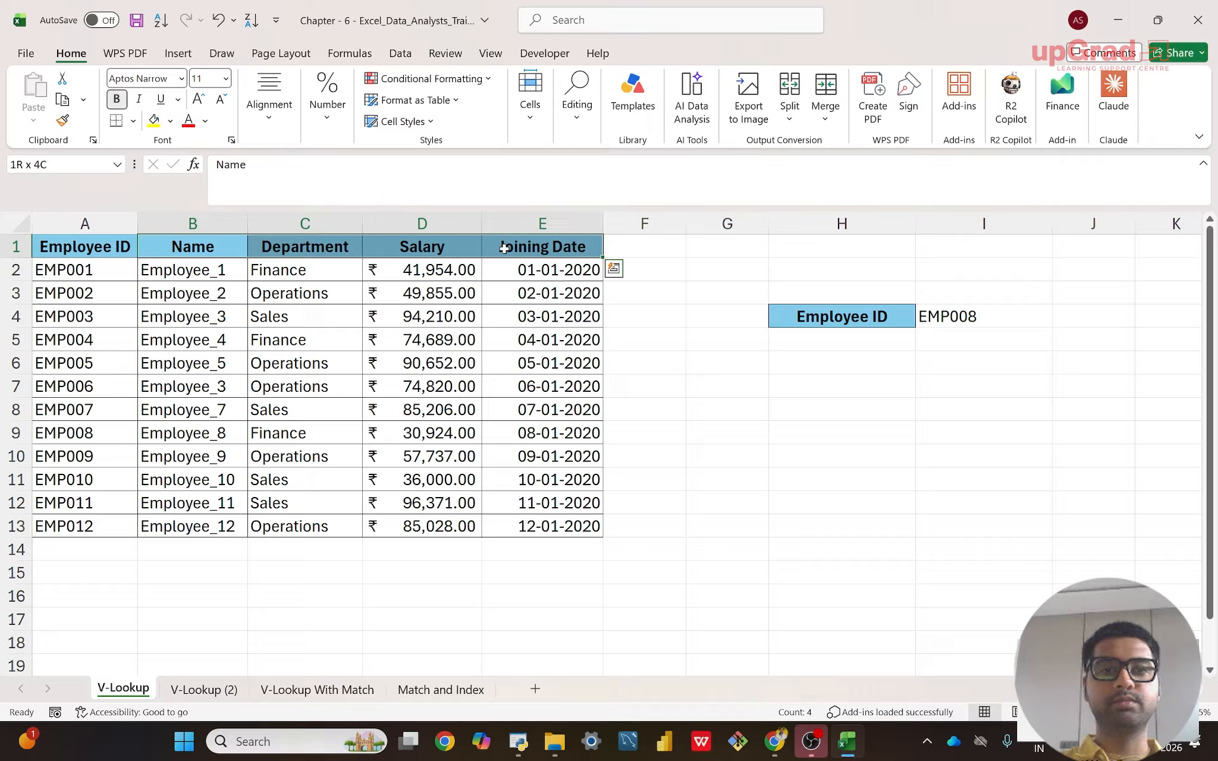
key("ctrl+c")
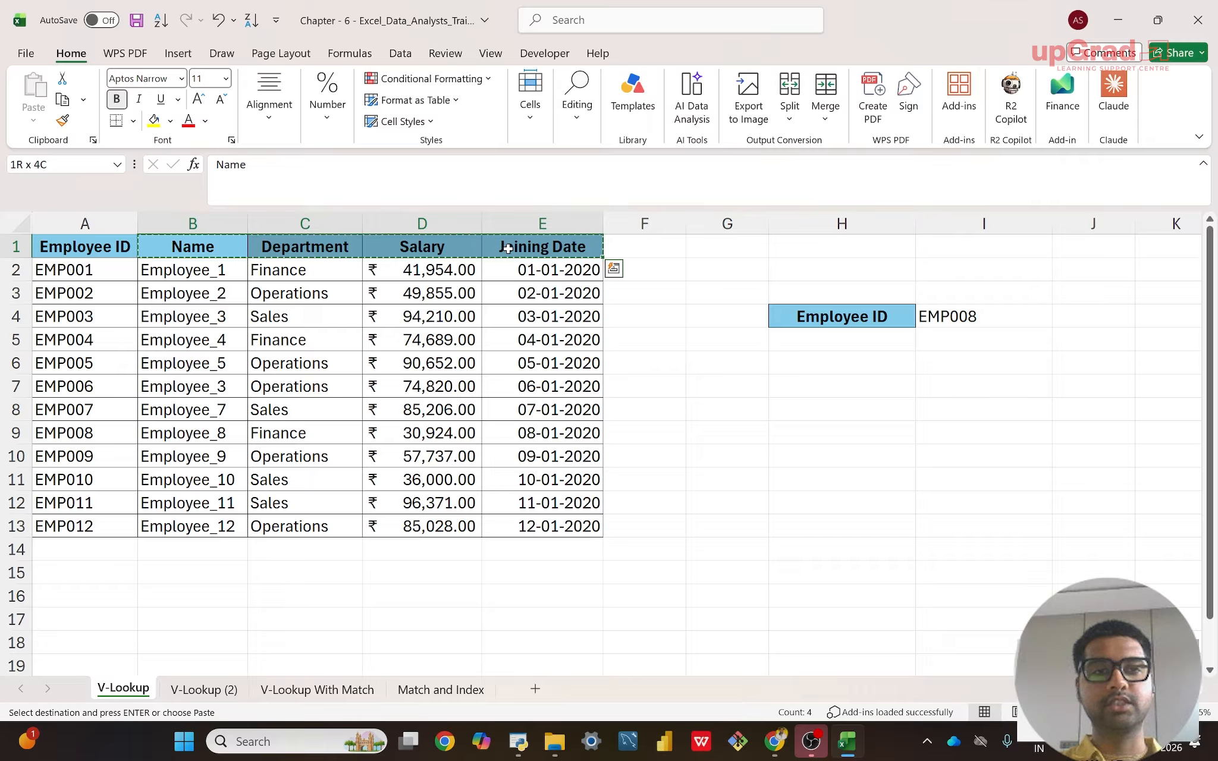
- Try to paste the copied headers horizontally across H5:K5, and undo the paste
left_click(813, 338)
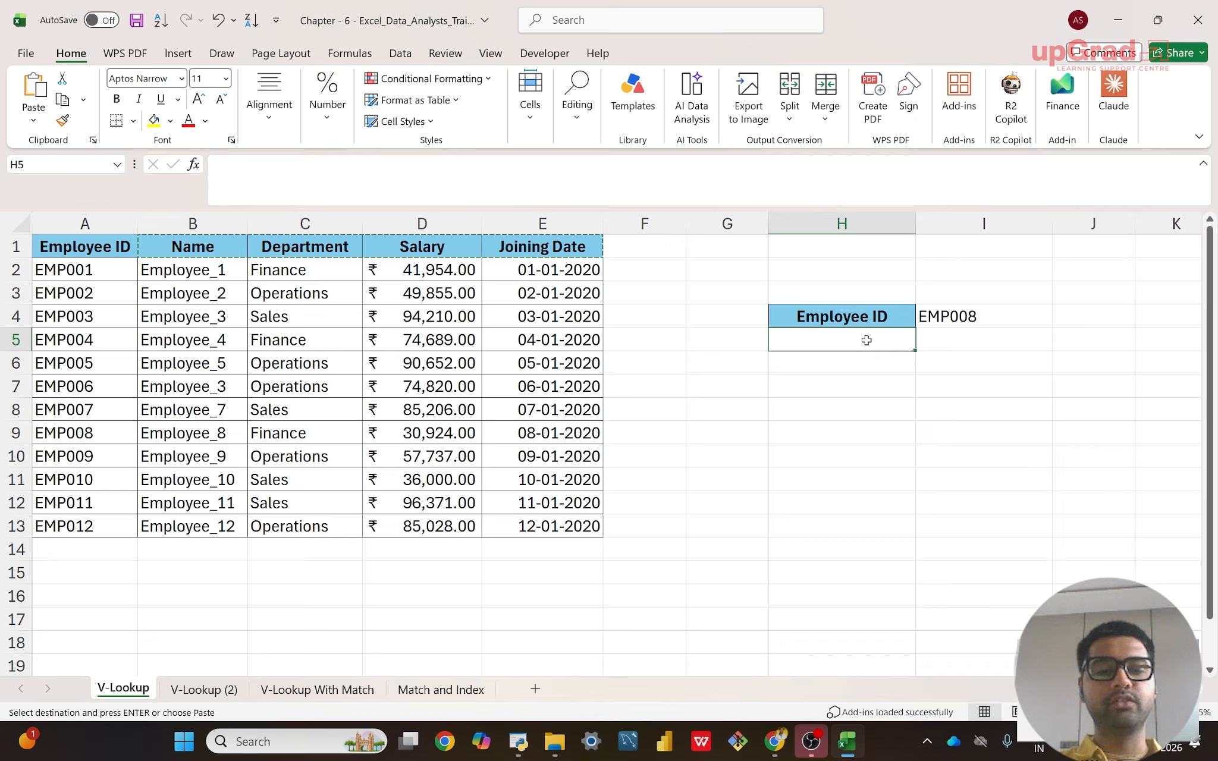
key("shift+Right")
key("shift+Right")
key("shift+Right")
key("ctrl+v")
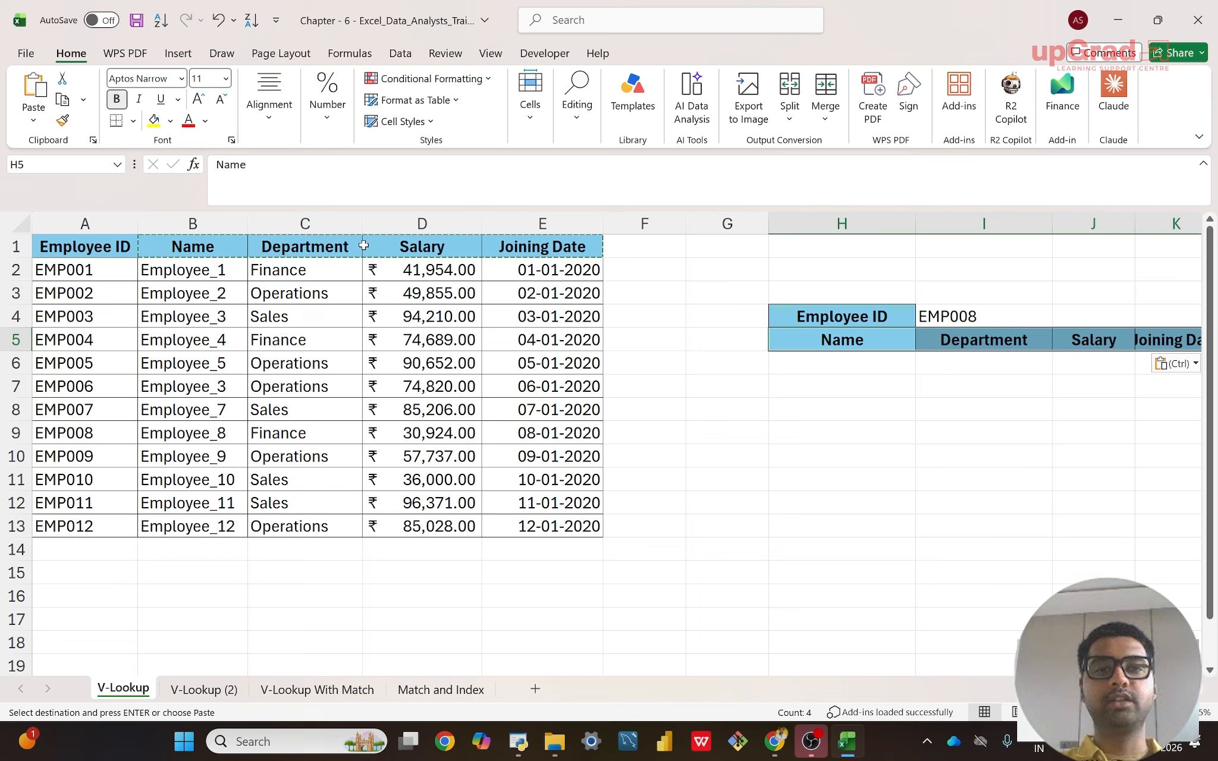
key("ctrl+z")
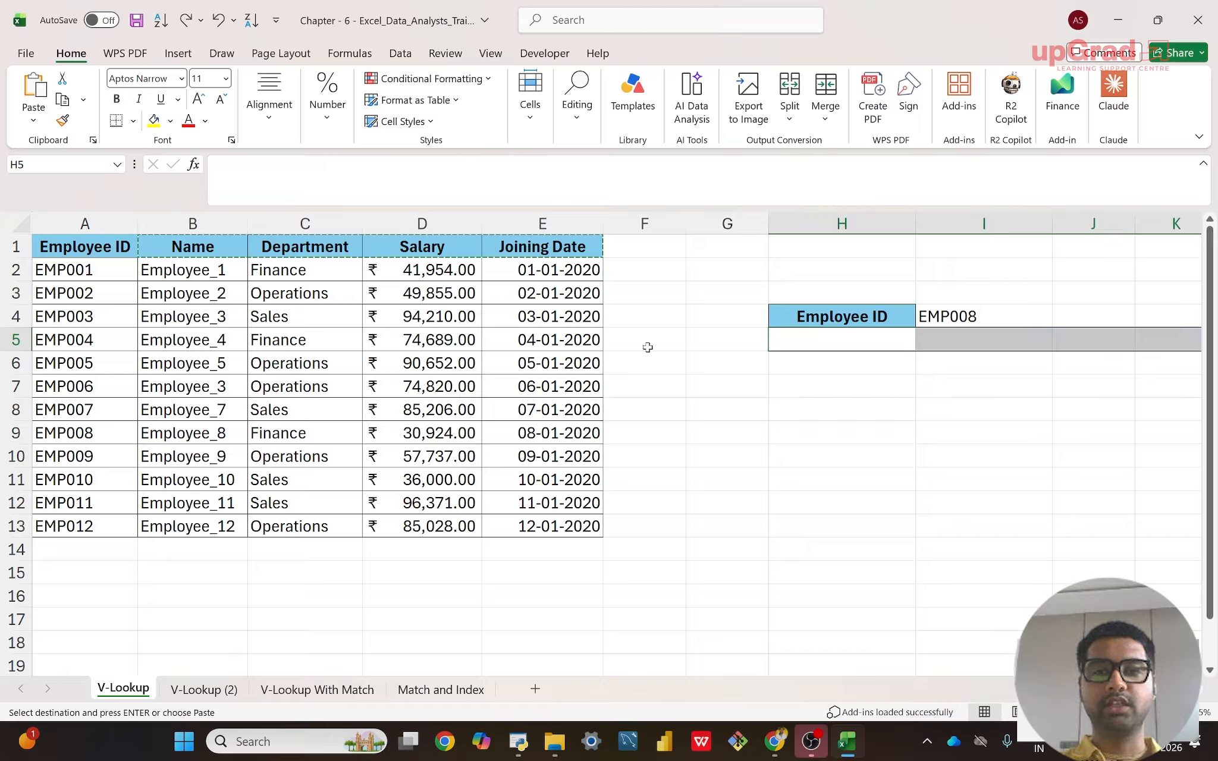
- Paste the copied headers transposed from H5 downward, below the Employee ID label
left_click(824, 337)
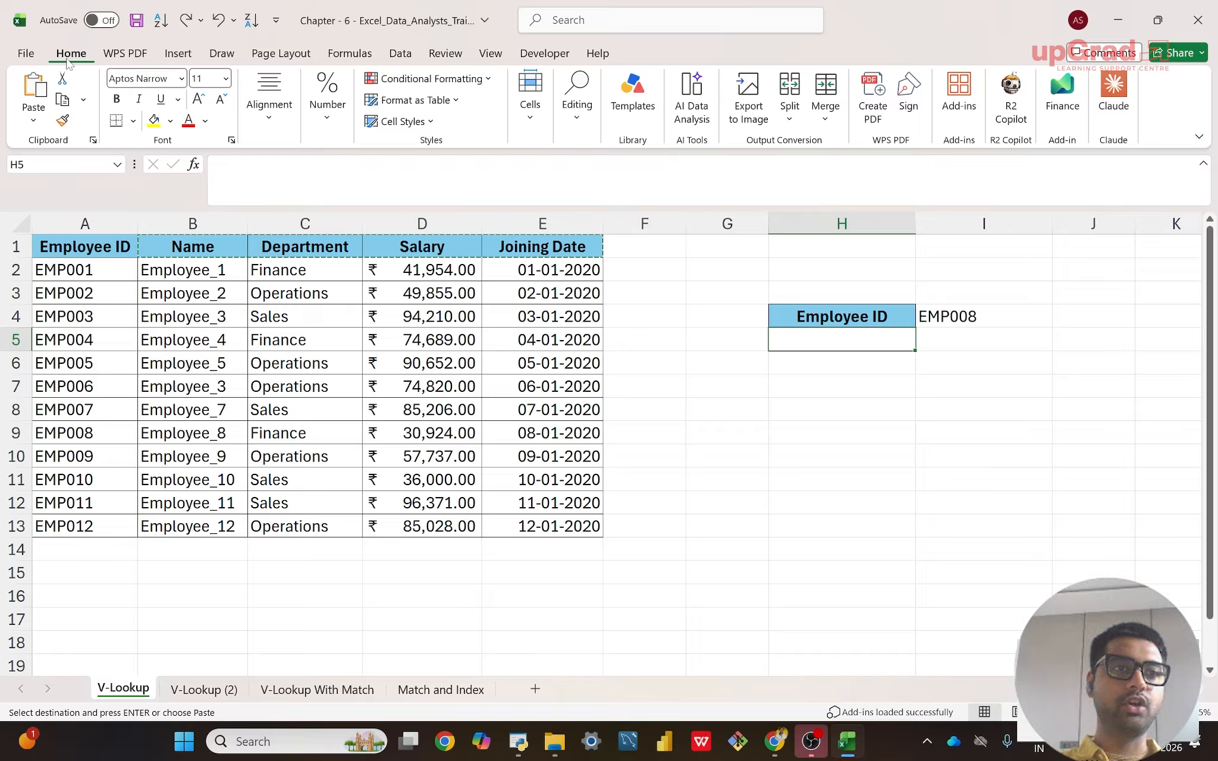
left_click(34, 123)
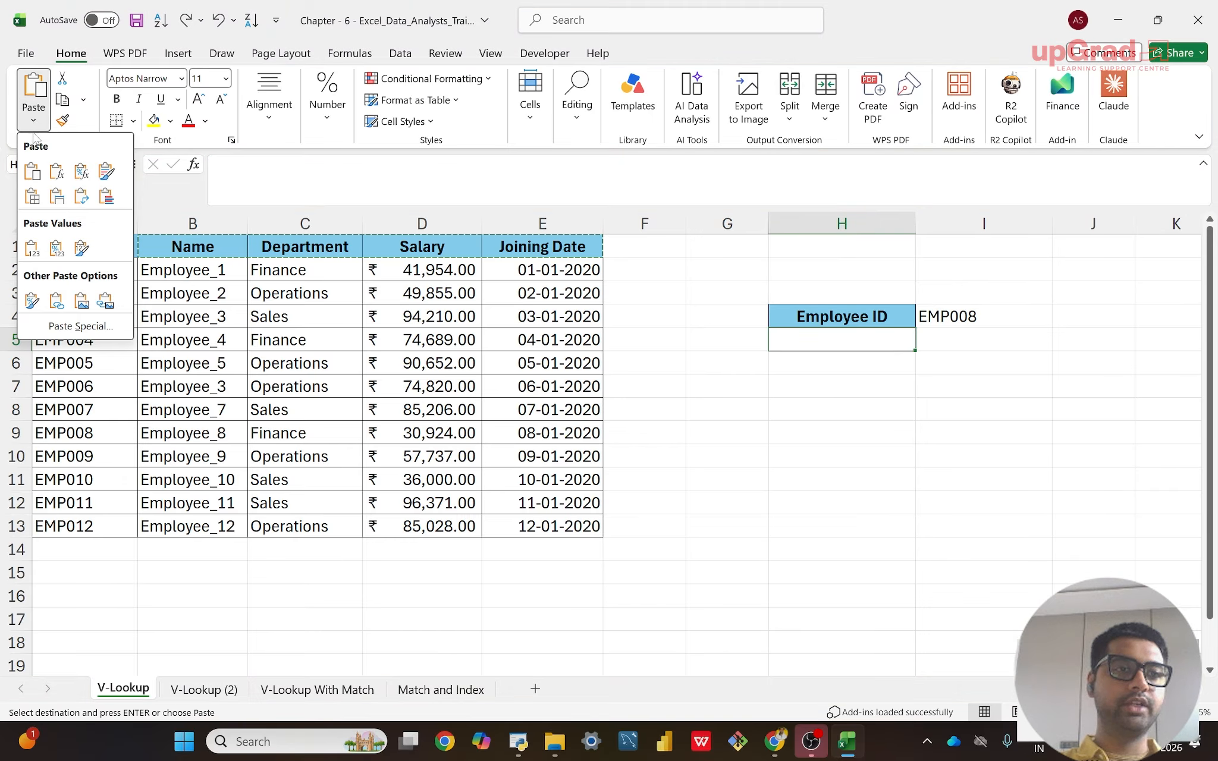
left_click(82, 196)
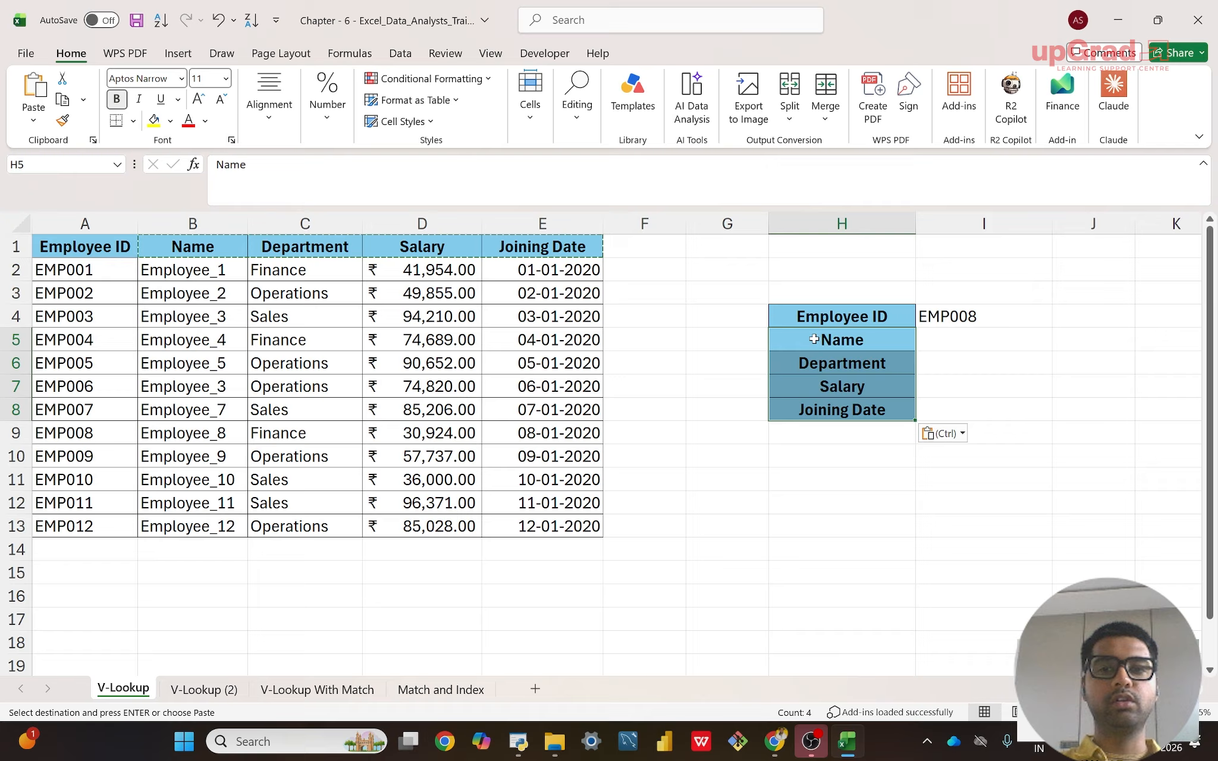
left_click(822, 482)
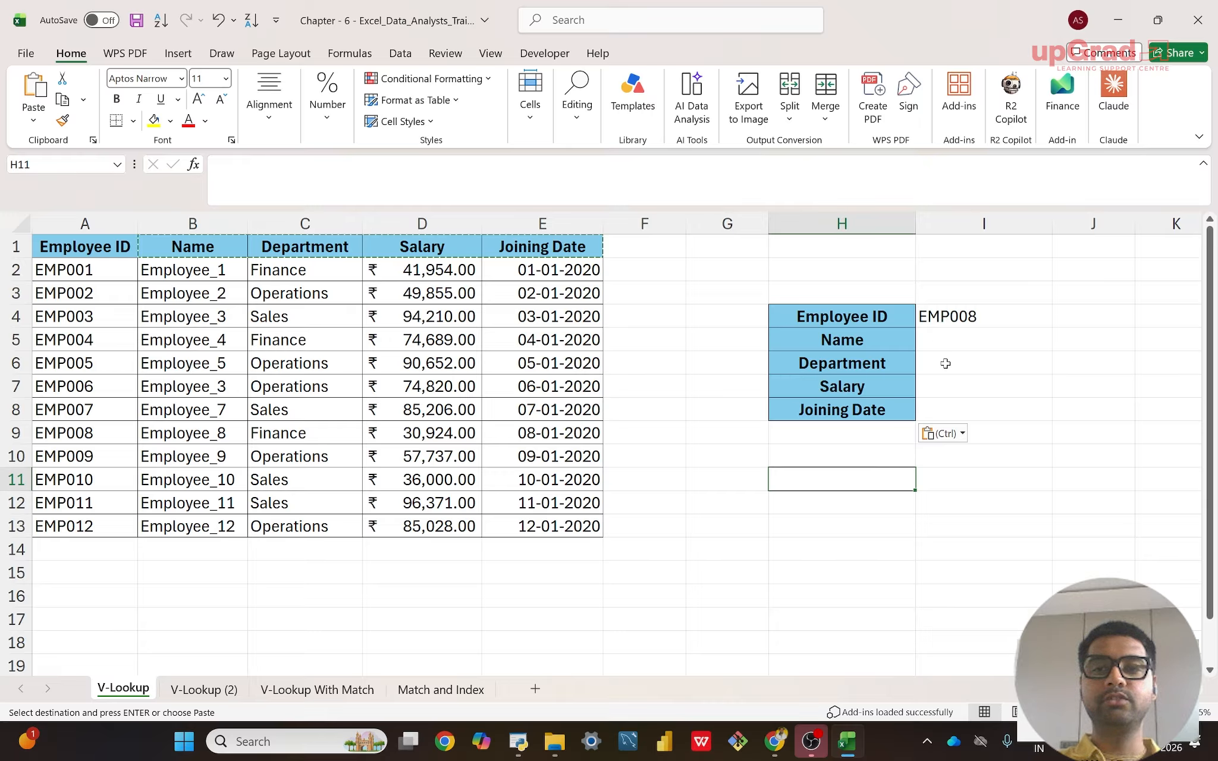
- Start a VLOOKUP formula in I5, beside the Name label, using the employee ID in I4 as lookup value
left_click(943, 340)
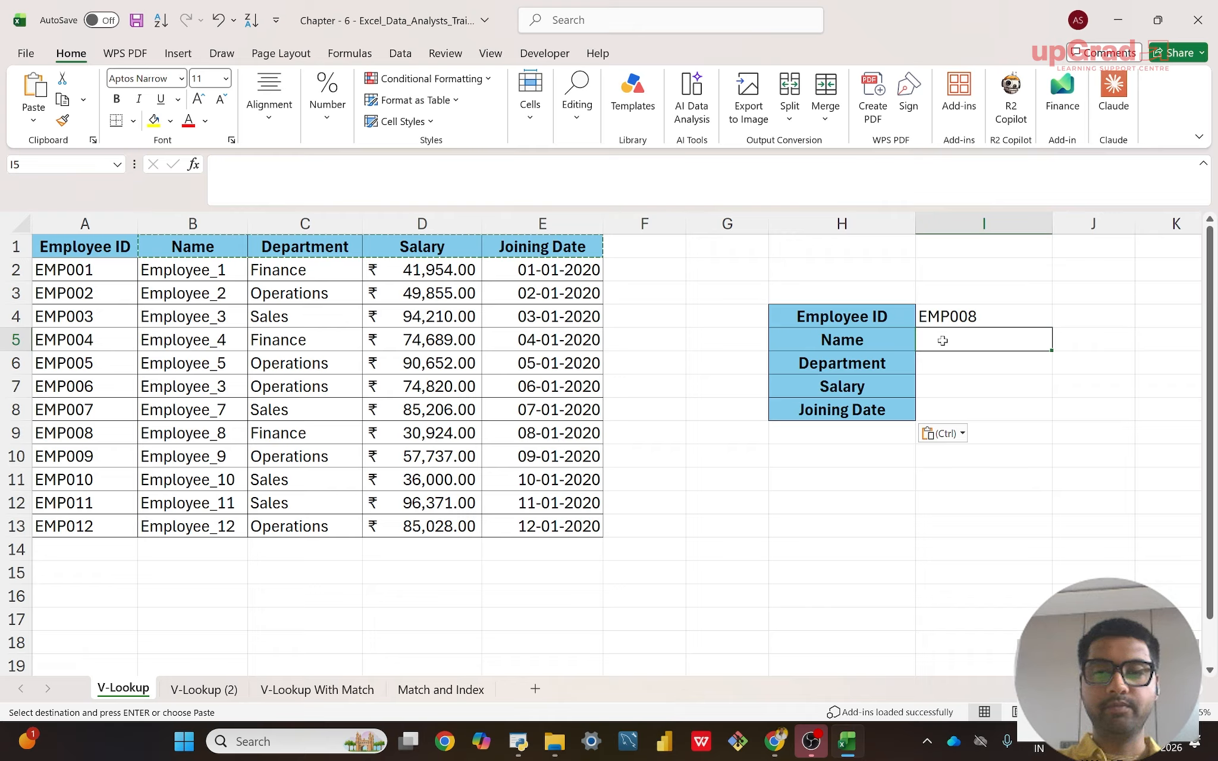
type("=")
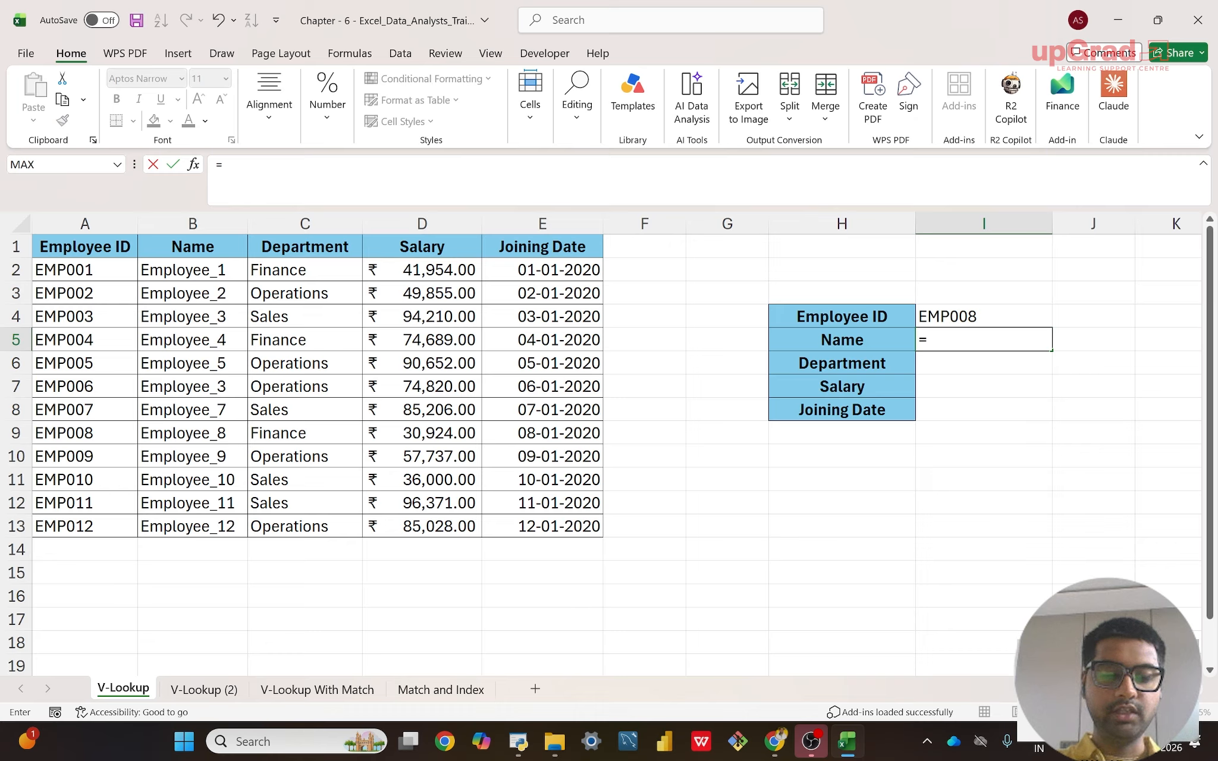
type("vl")
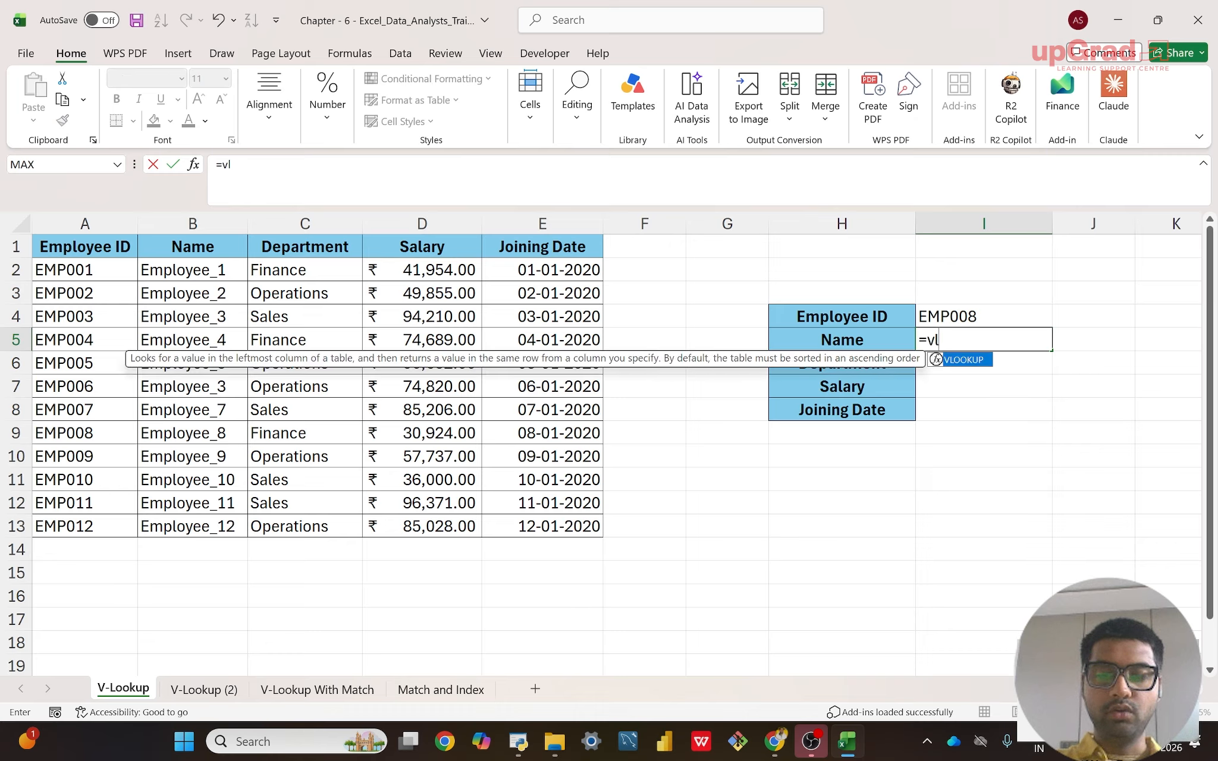
type("o")
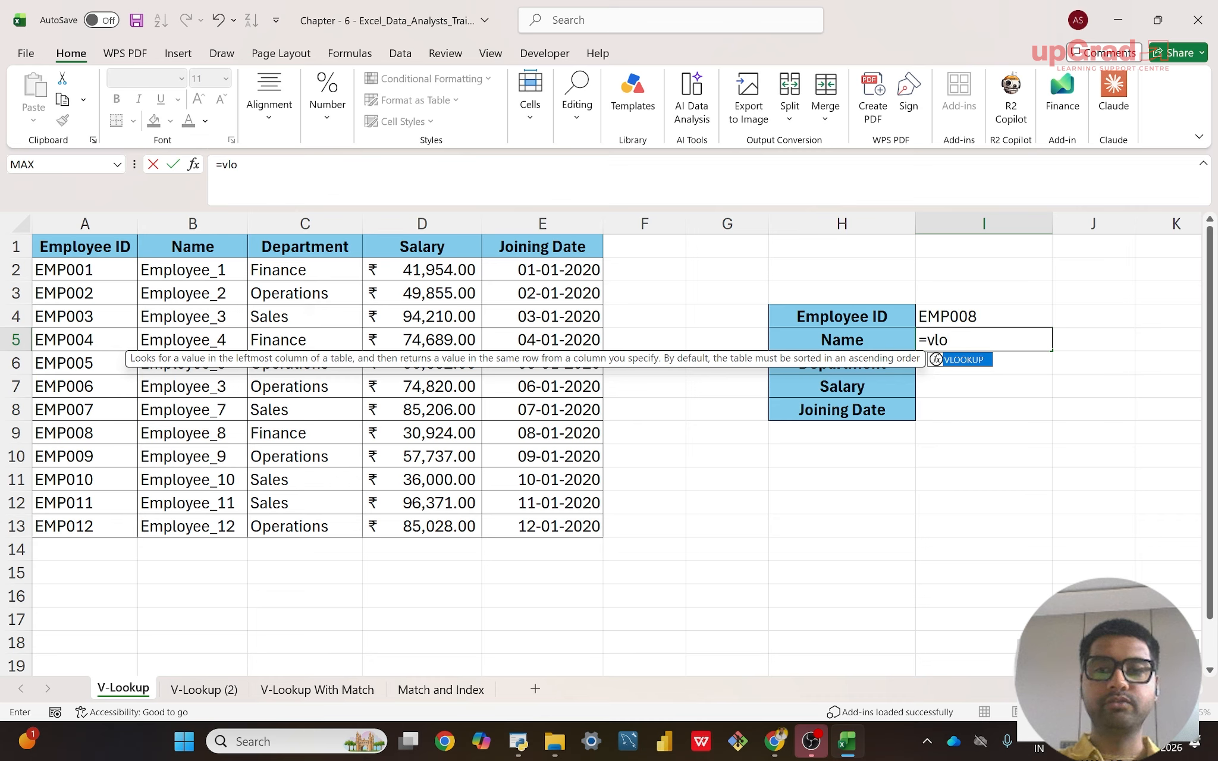
key("Tab")
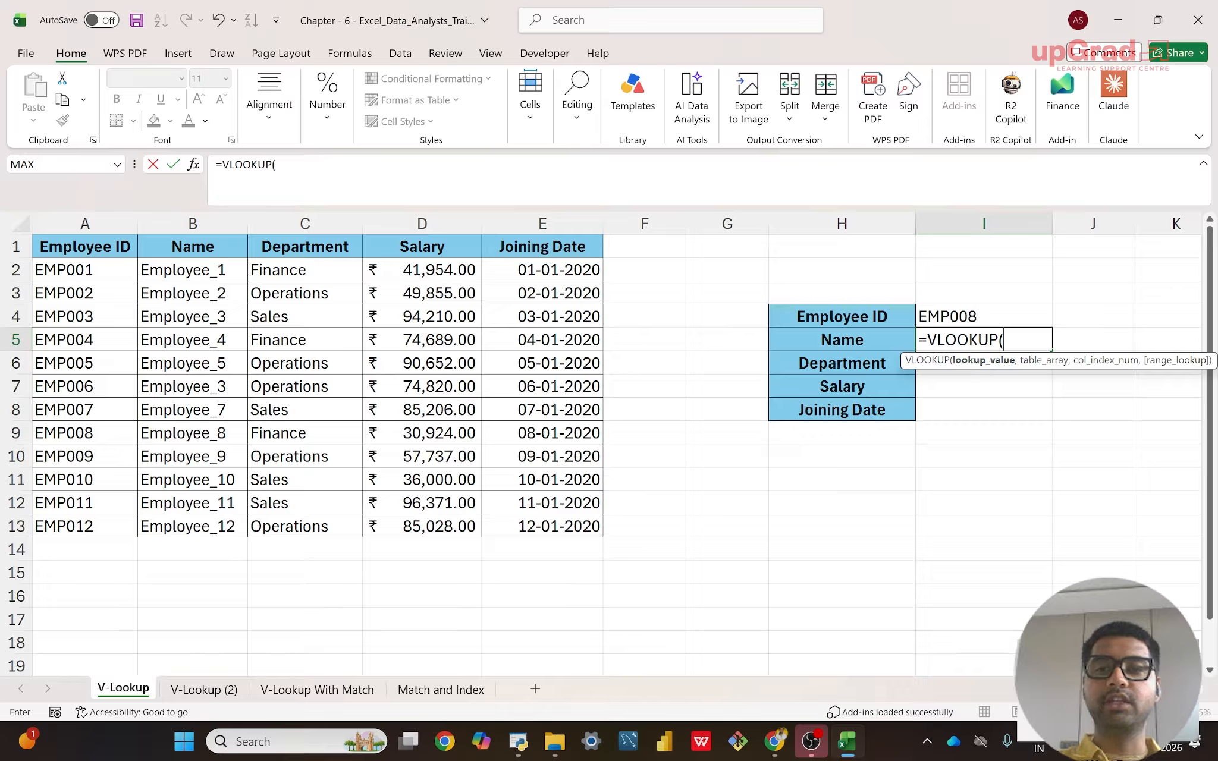
left_click(964, 317)
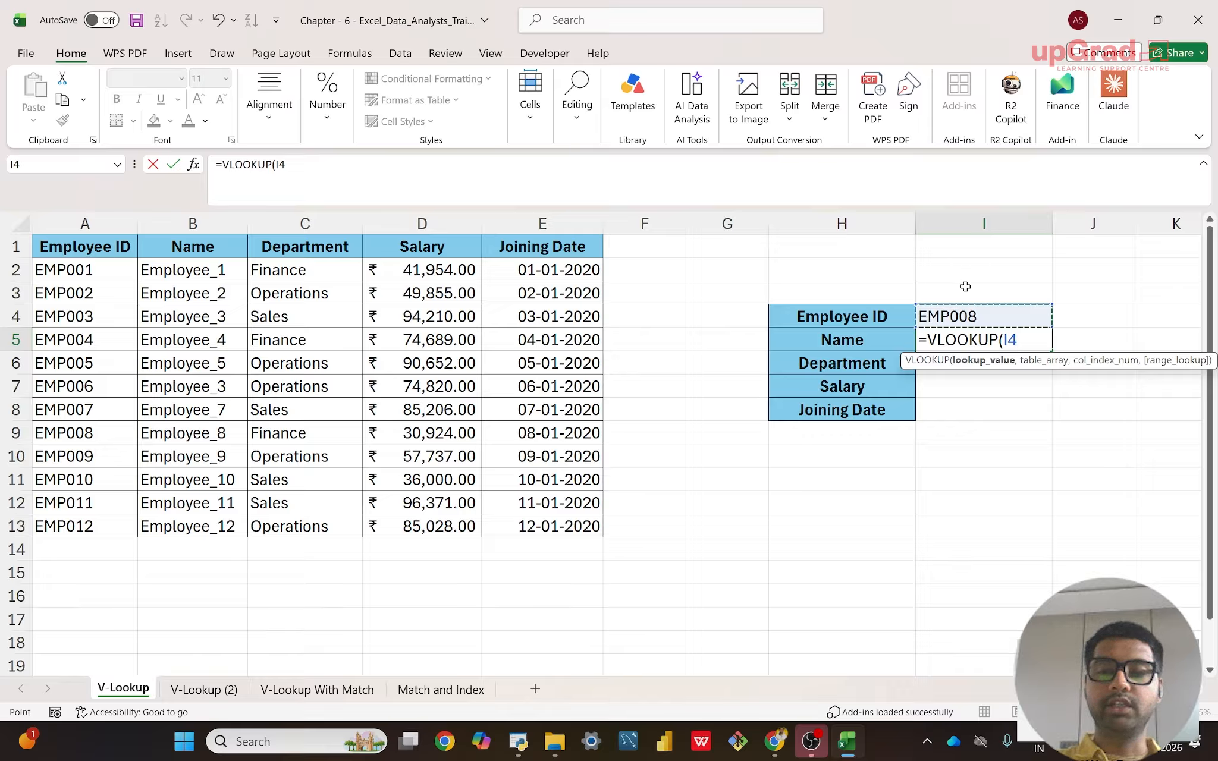
type(",")
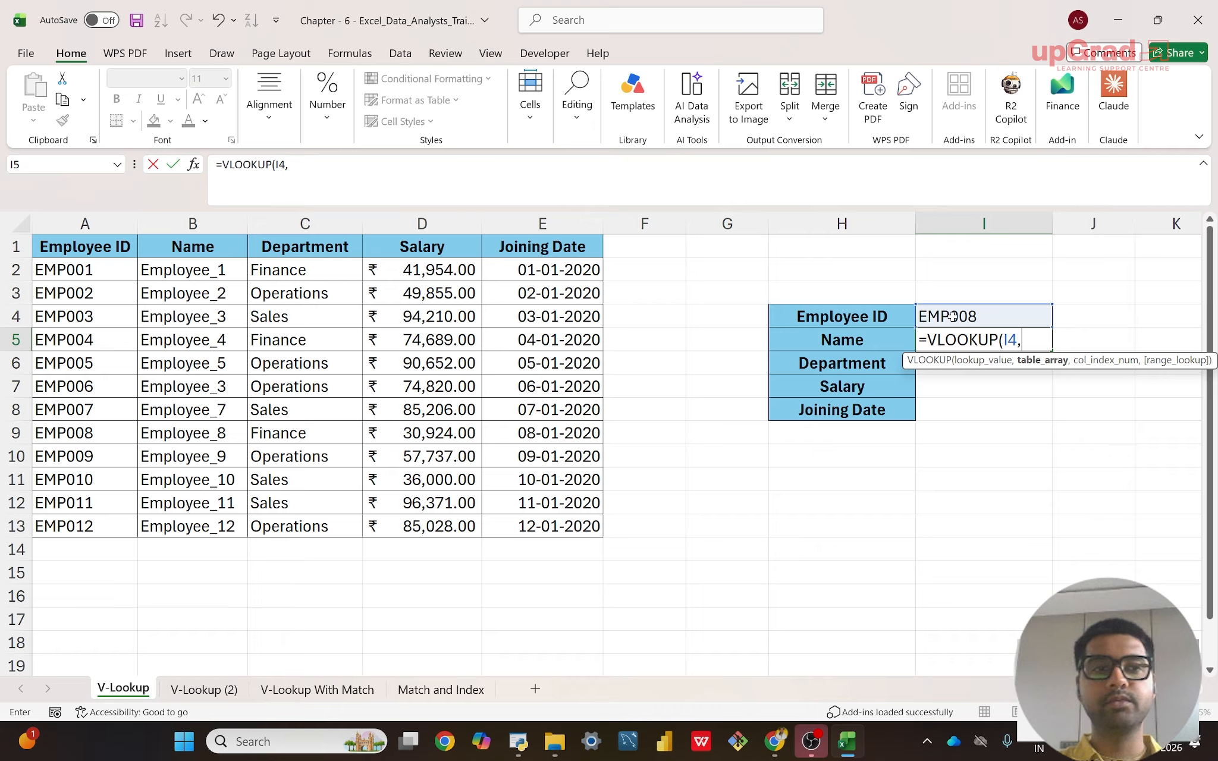
- Set the VLOOKUP table array to the employee data range A2:E13, leaving out the header row
left_click(79, 271)
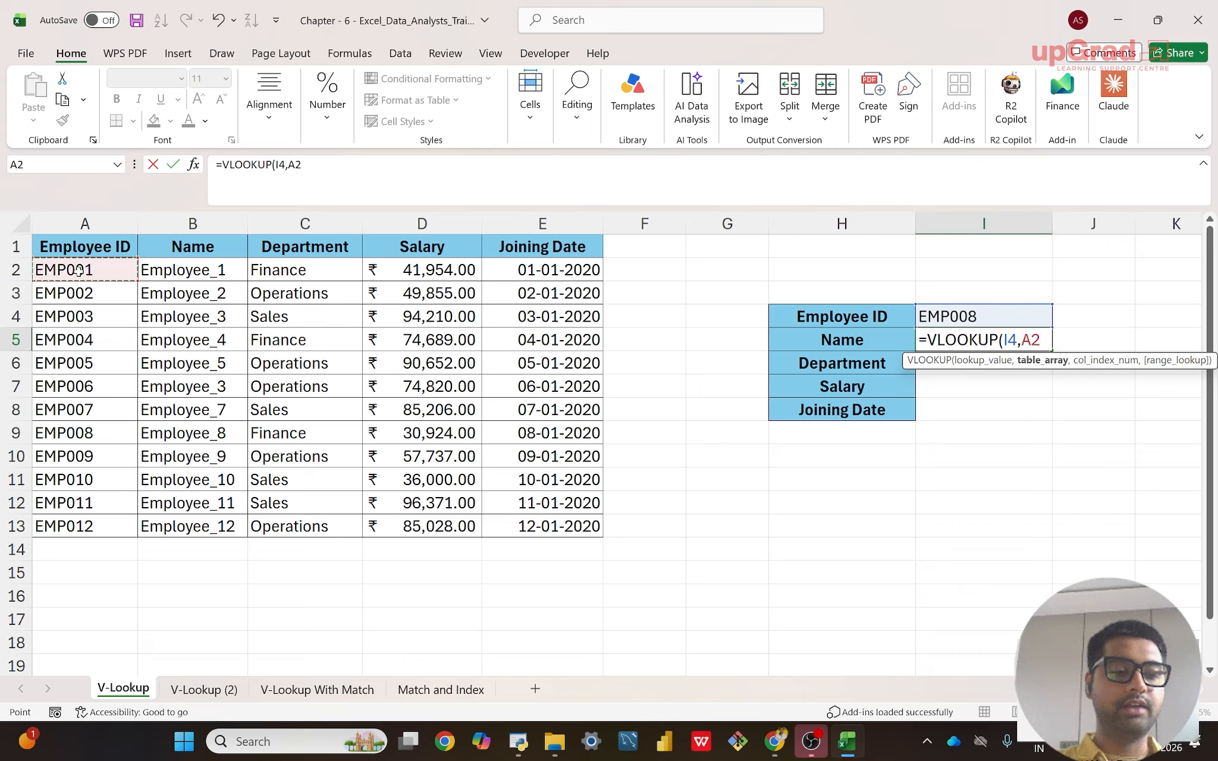
key("shift+Right")
key("shift+Right")
key("shift+Right")
key("shift+Right")
key("shift+Down")
key("shift+Down")
key("shift+Down")
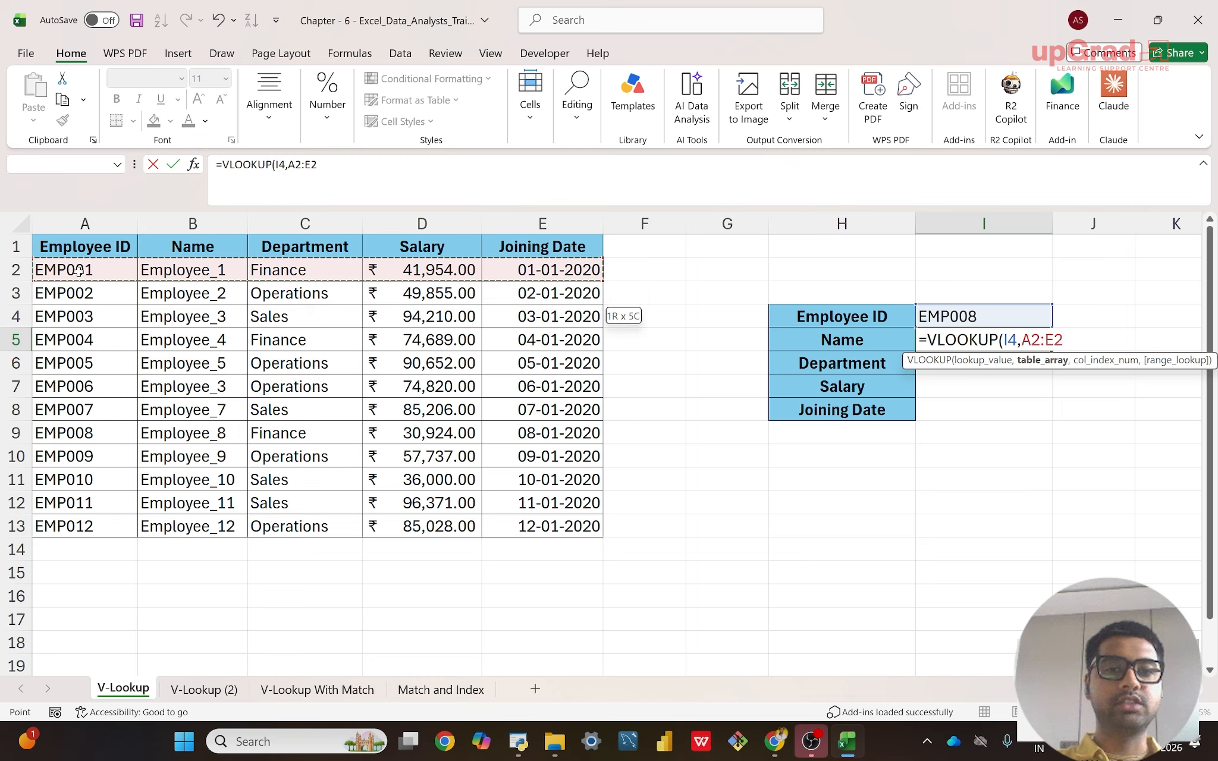
key("shift+Down")
key("shift+Down")
key("shift+Down")
key("shift+Down")
key("shift+Down")
key("shift+Down")
key("shift+Down")
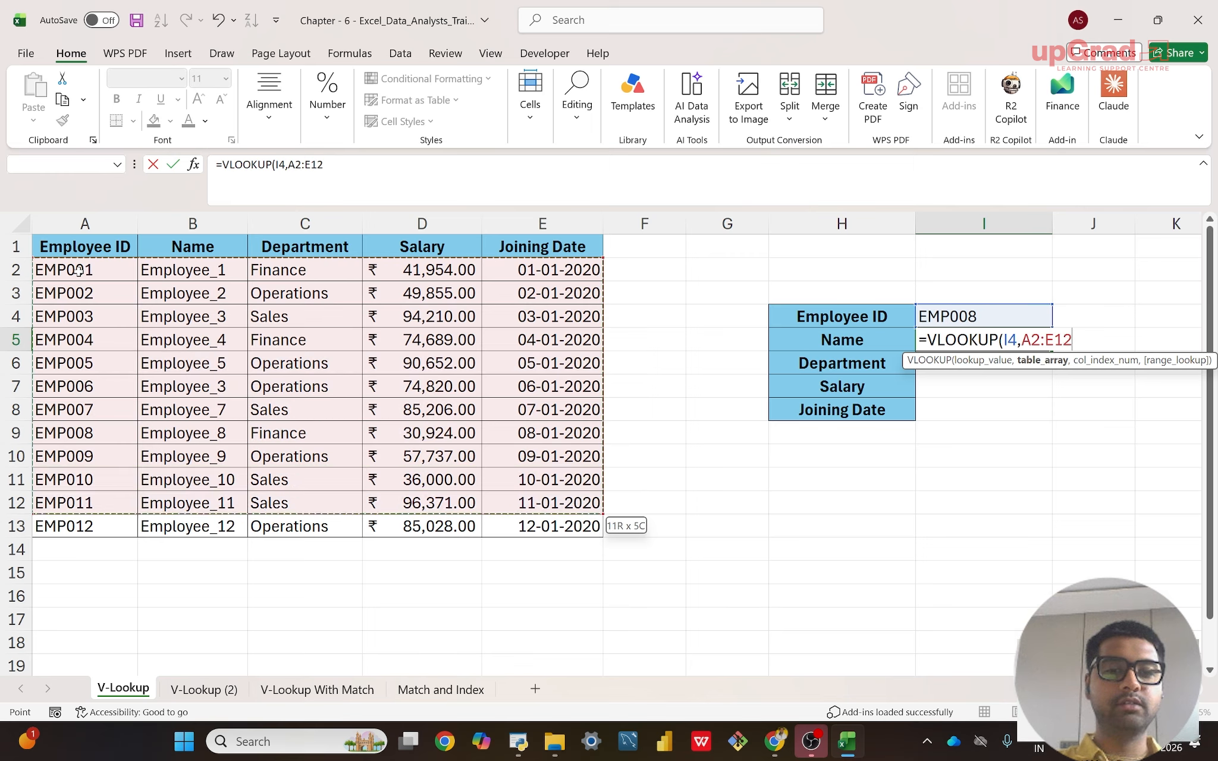
key("shift+Down")
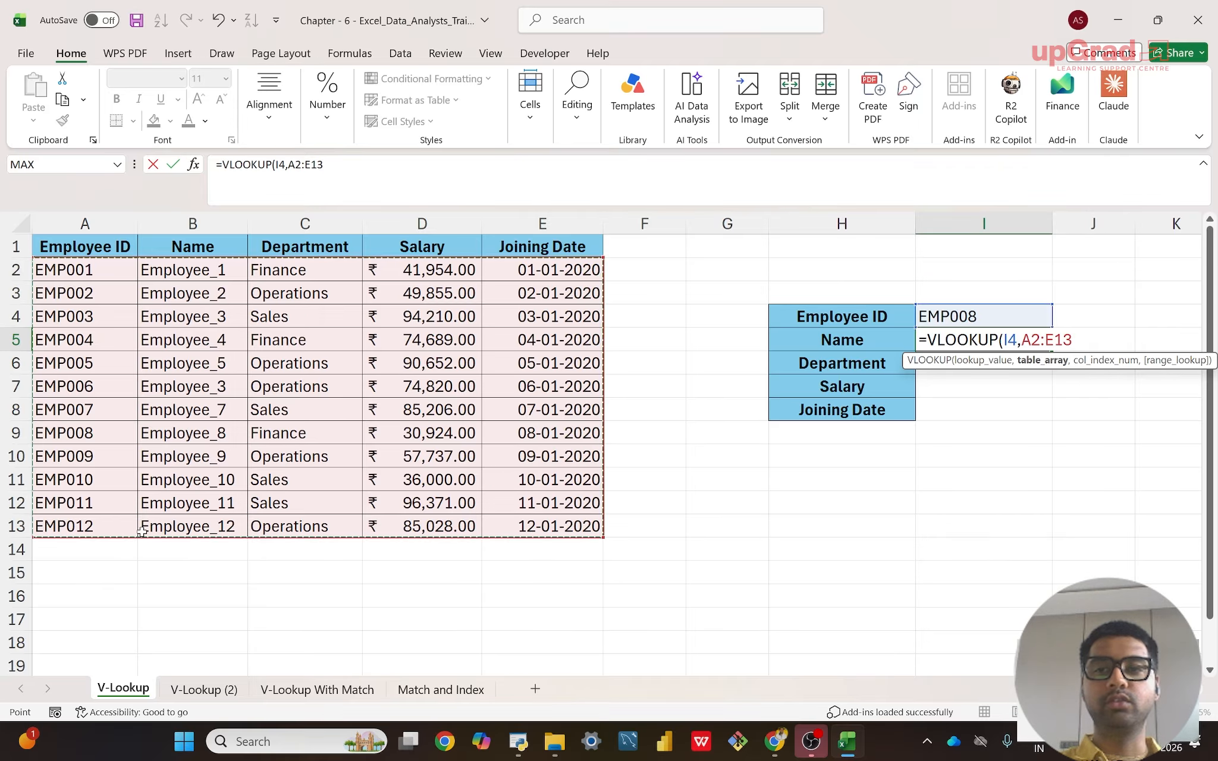
- Complete the VLOOKUP formula in I5 with column index 2 and 0 for an exact match
type(",2")
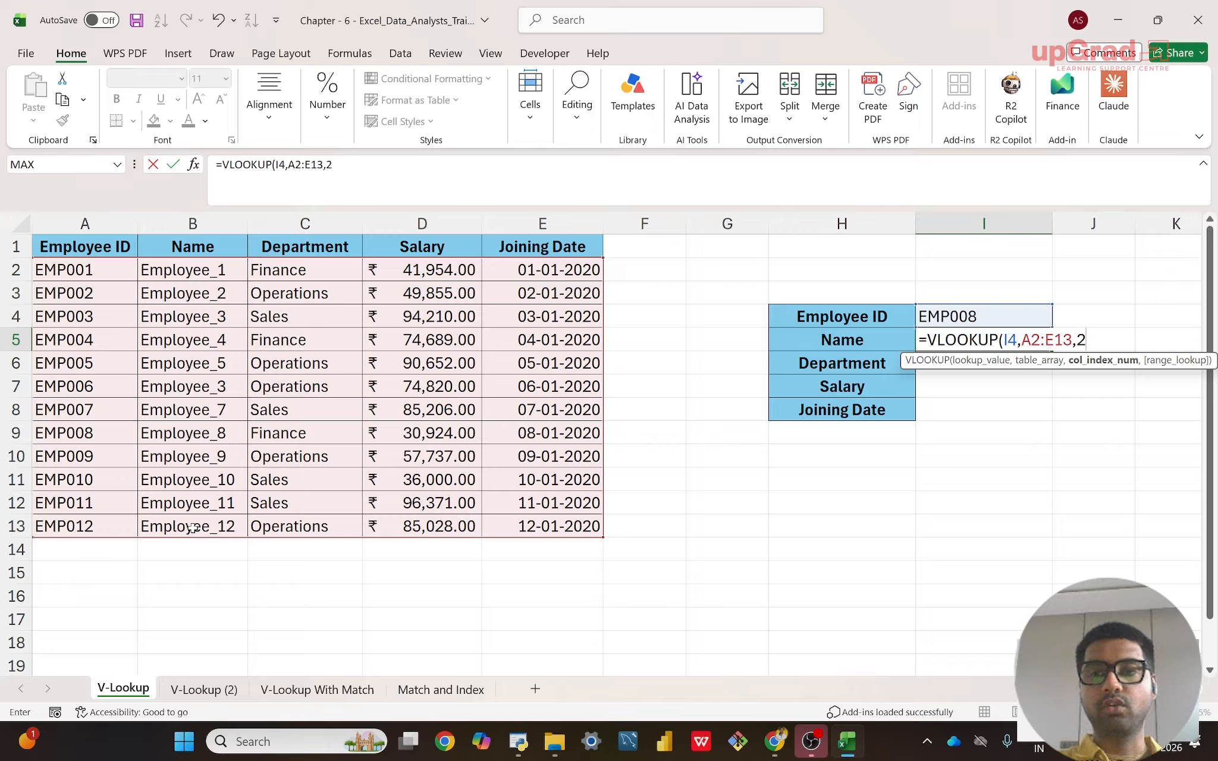
type(",")
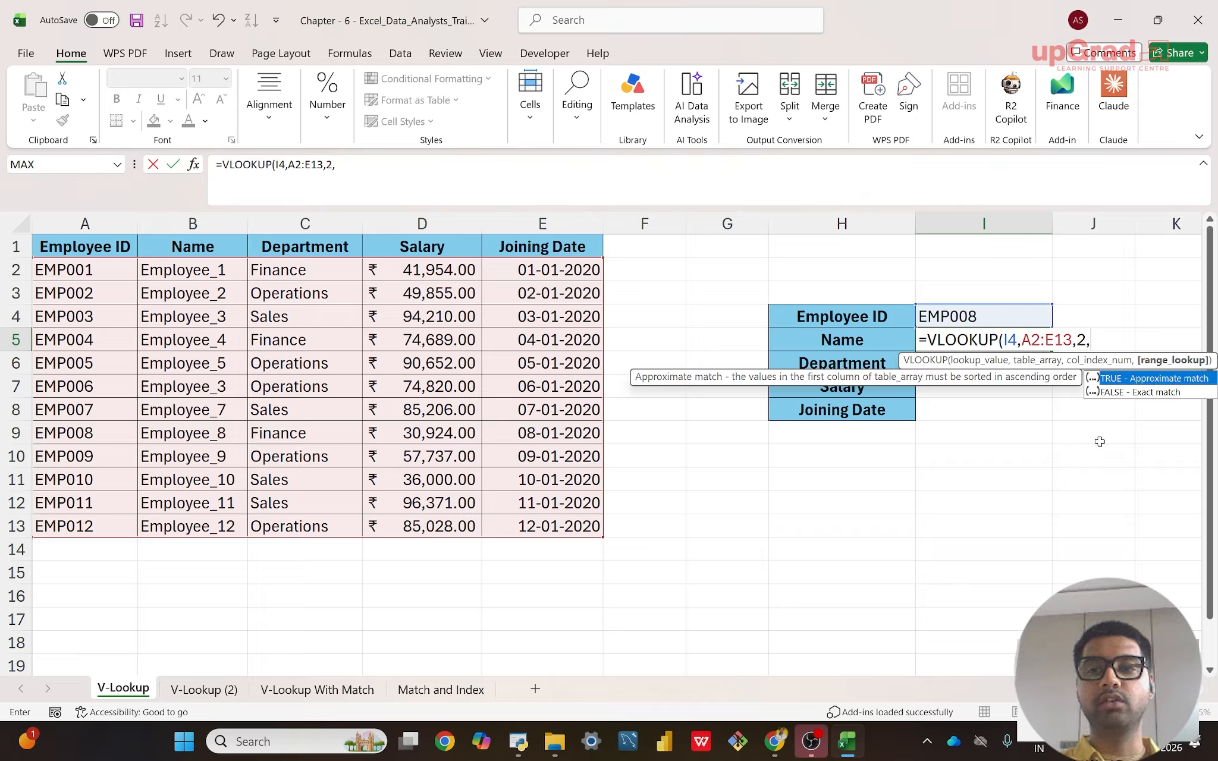
type("0")
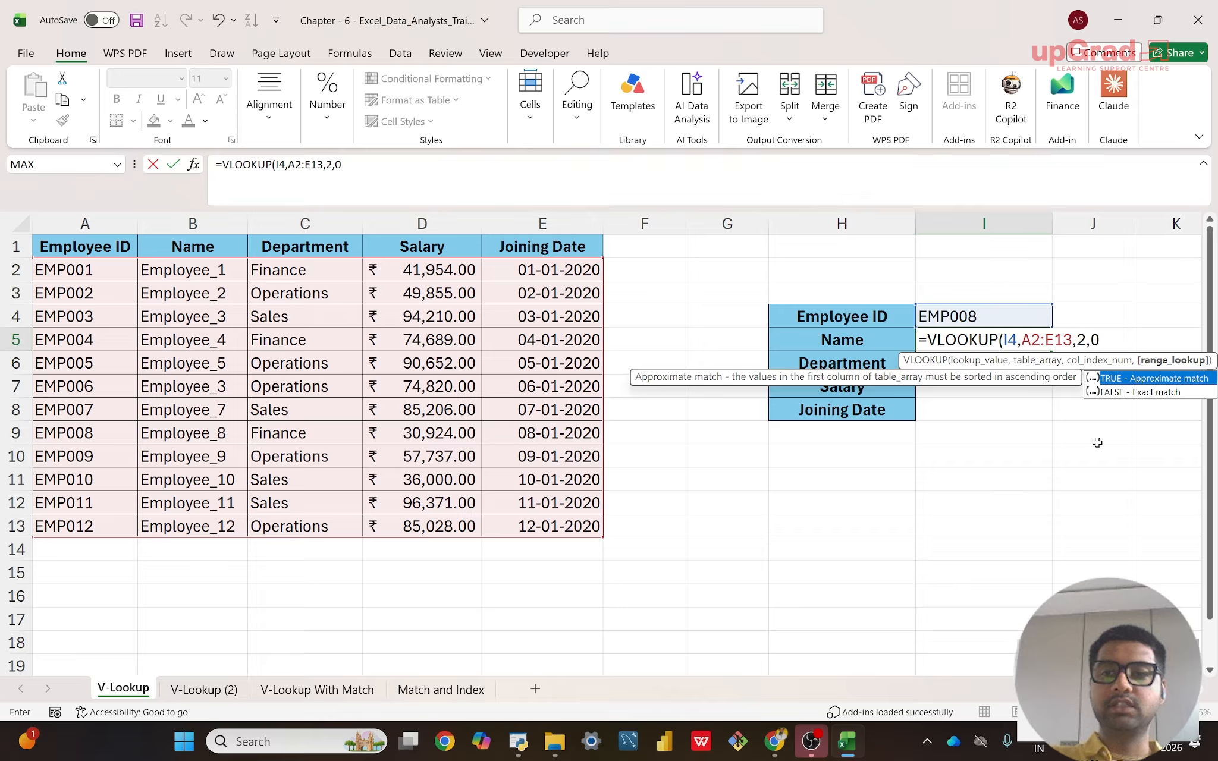
type(")")
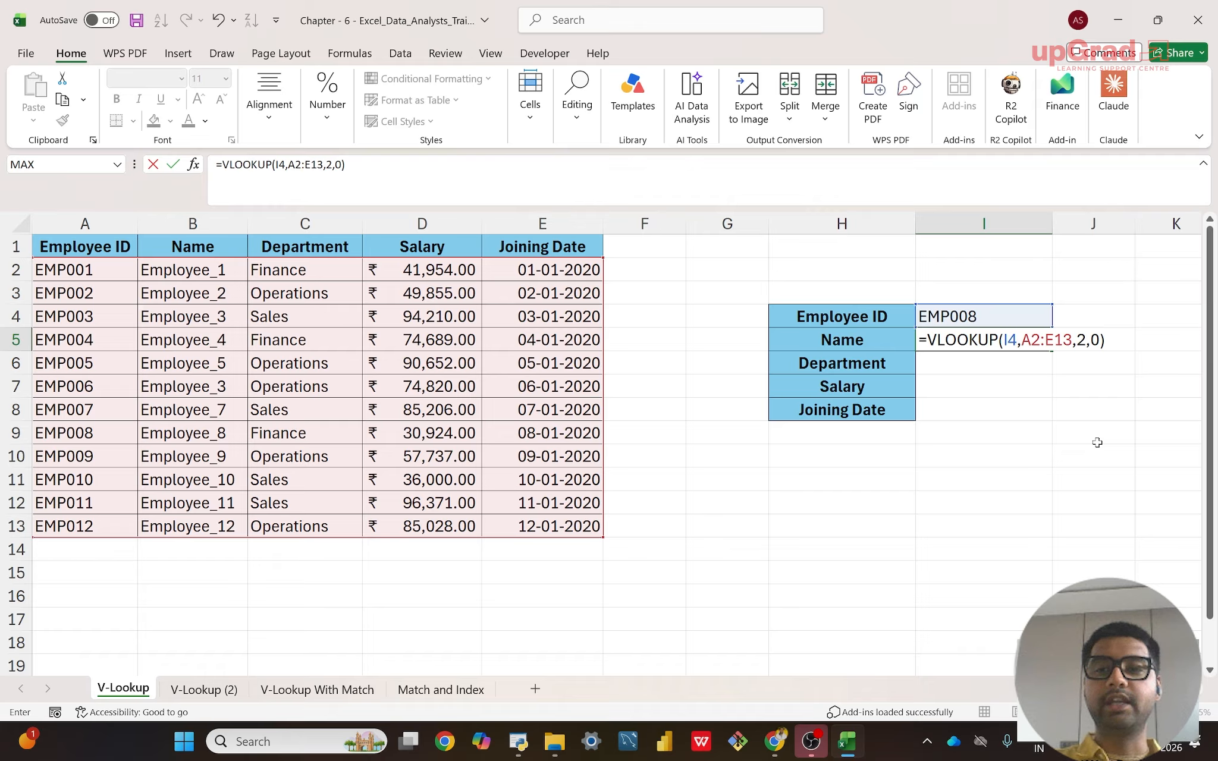
key("Return")
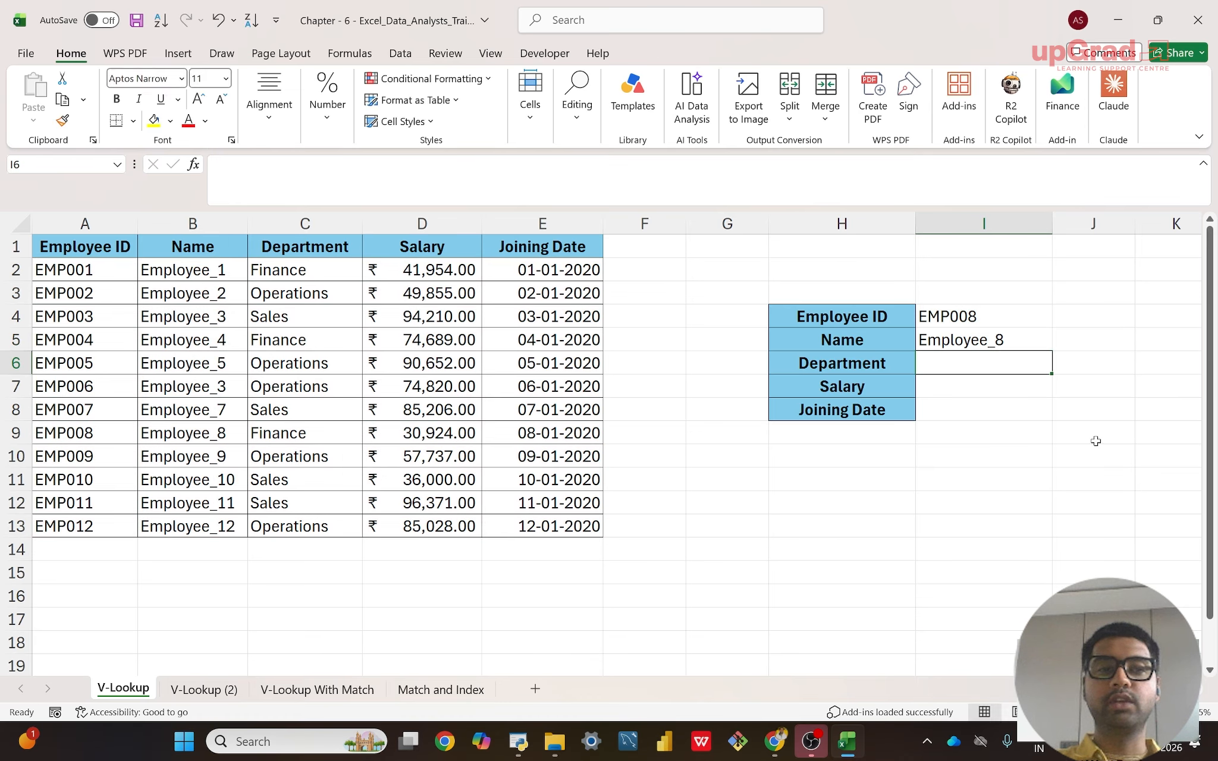
- Try filling the relative-reference Name formula from I5 down through the Joining Date row at I8
left_click(978, 340)
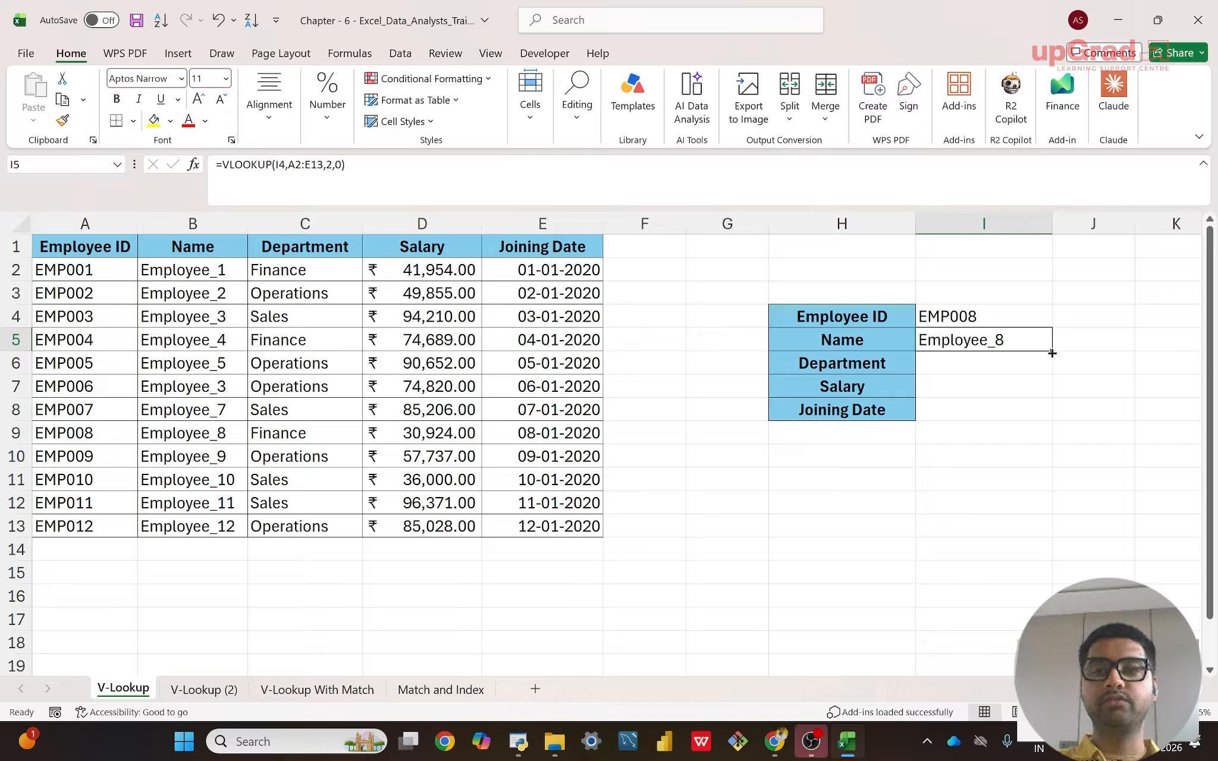
left_click_drag(1052, 353, 1053, 422)
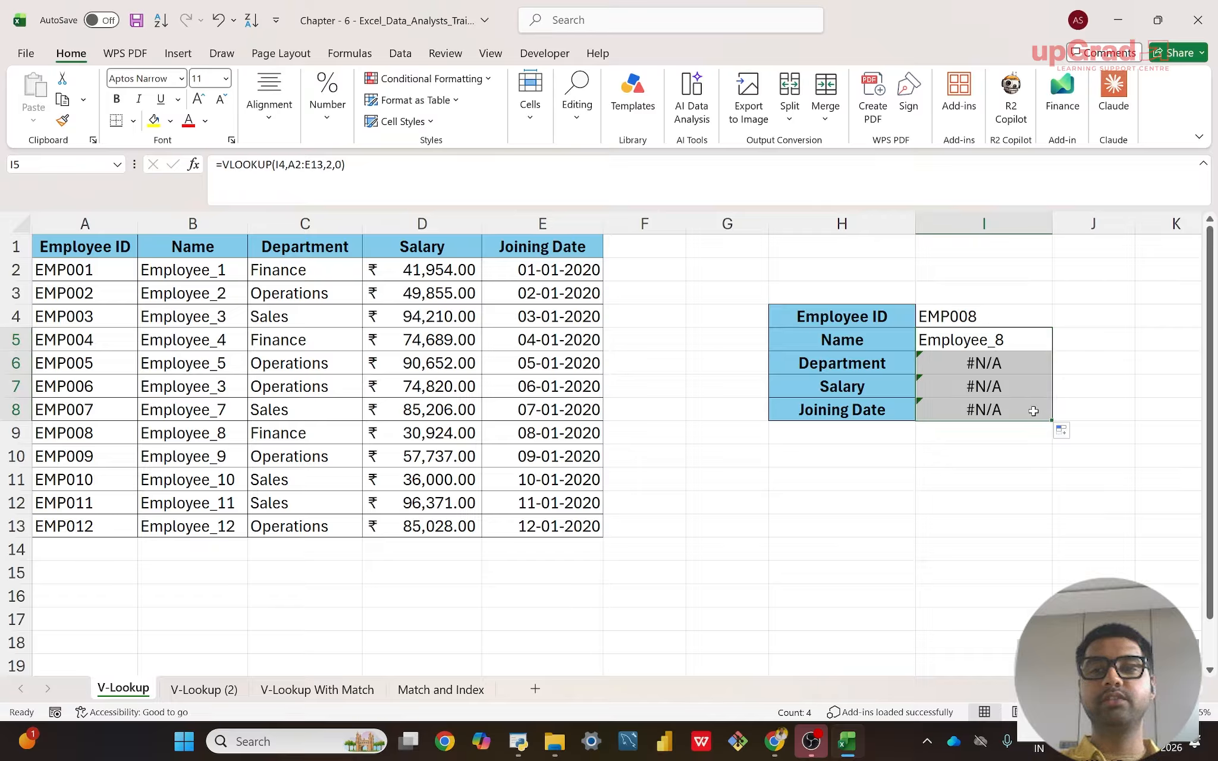
- Lock the row references in the I5 formula, making the lookup value I$4 and the table array A$2:E$13
left_click(951, 345)
double_click(952, 344)
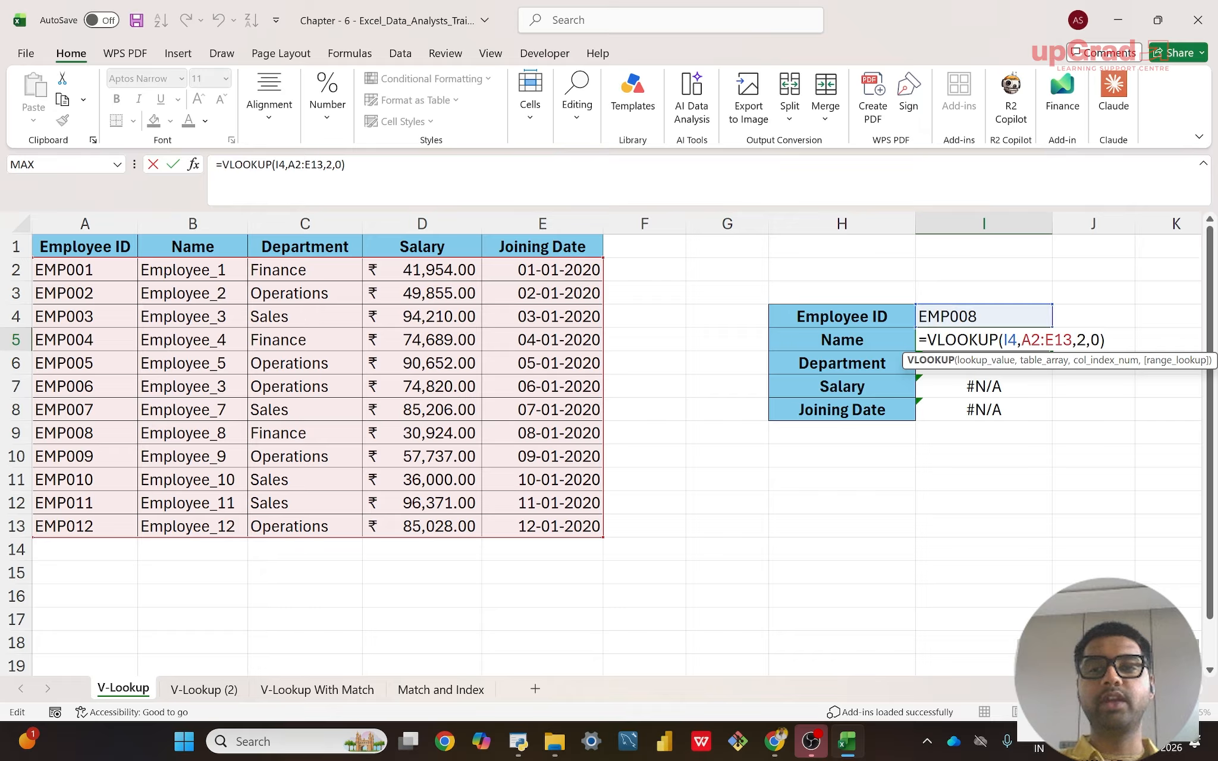
left_click(1008, 341)
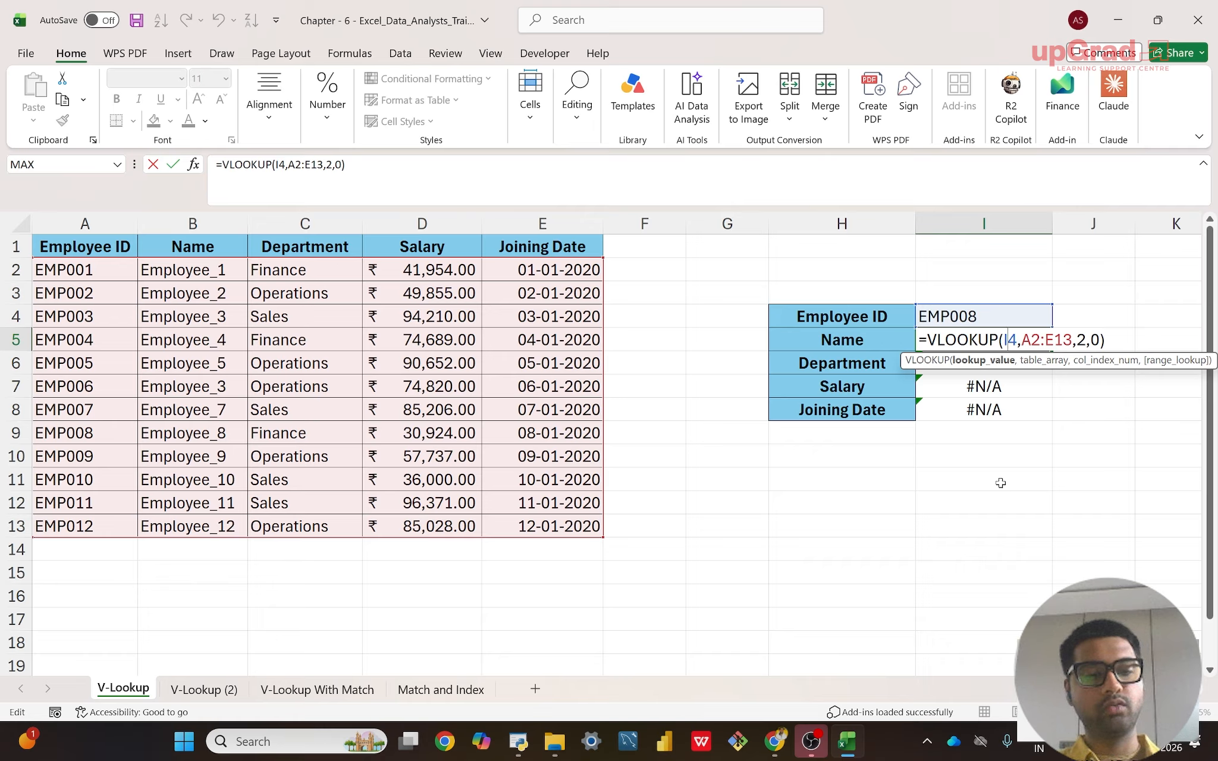
type("$")
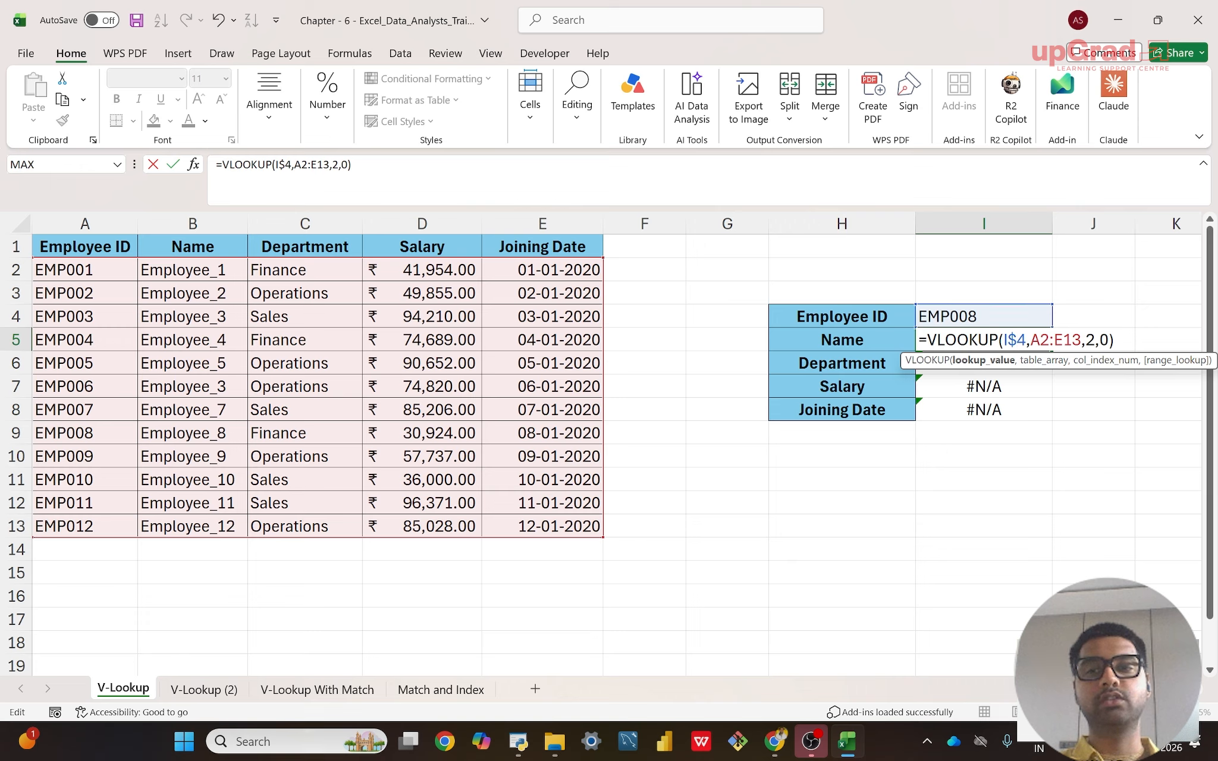
key("Right")
key("Right")
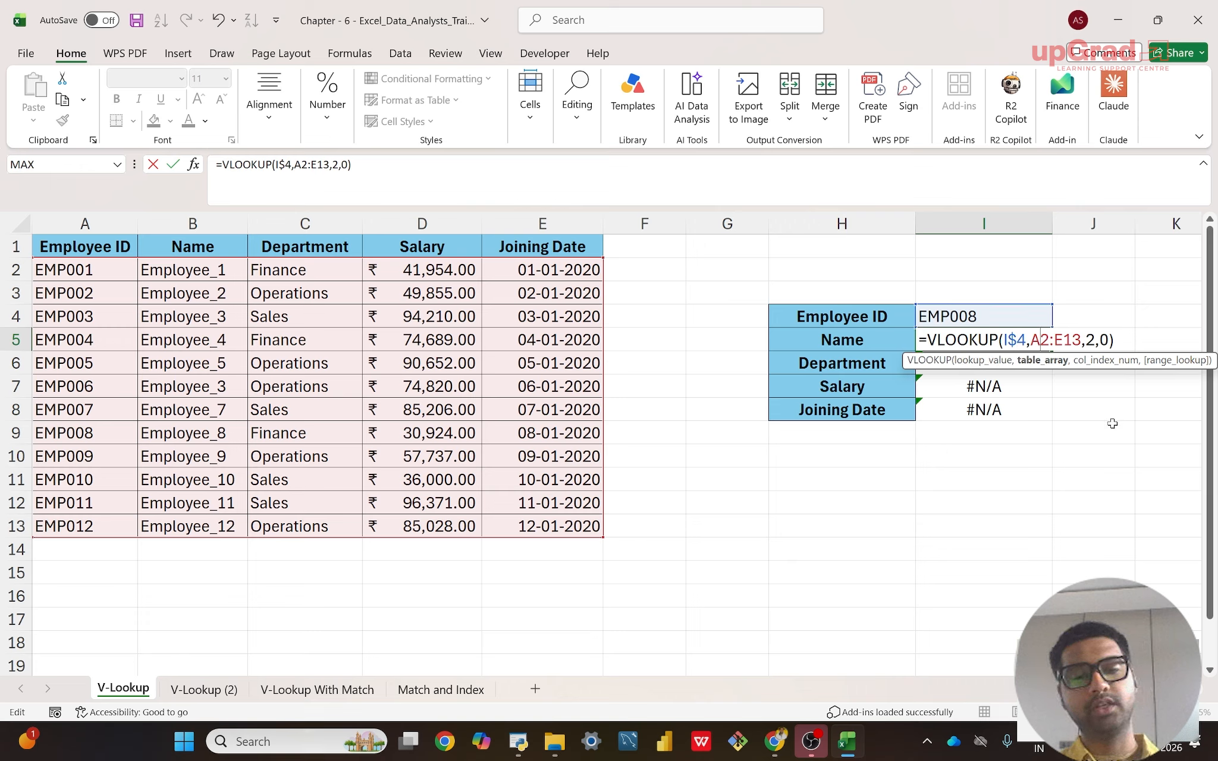
type("$")
key("Right")
key("Right")
key("Right")
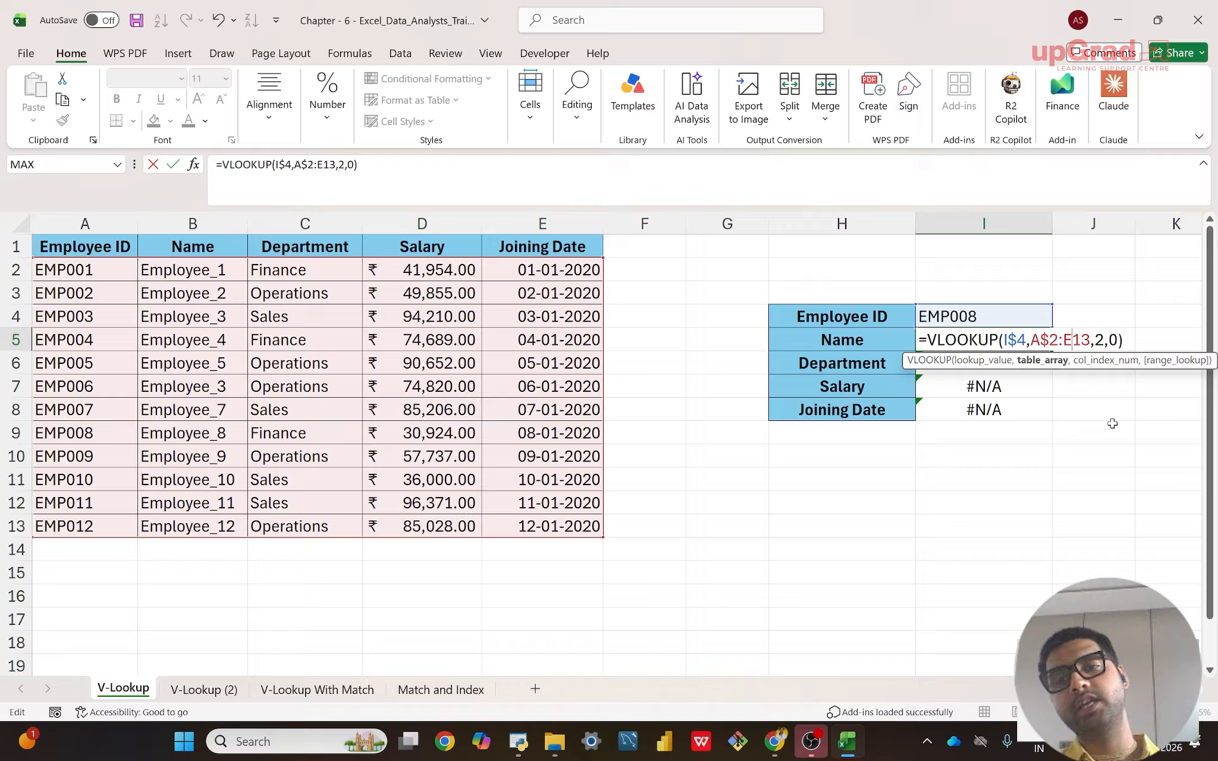
type("$")
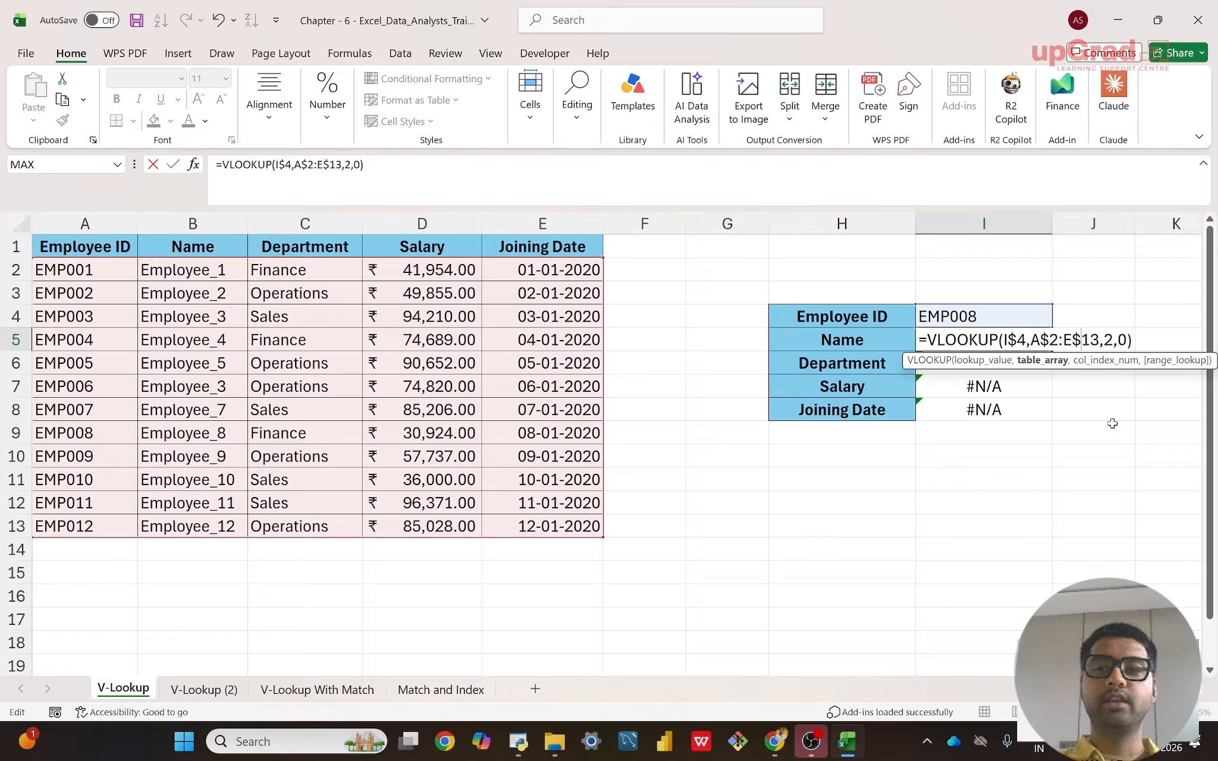
key("Return")
- Fill the row-locked VLOOKUP formula from I5 down to I8 for the Department, Salary and Joining Date rows
key("Up")
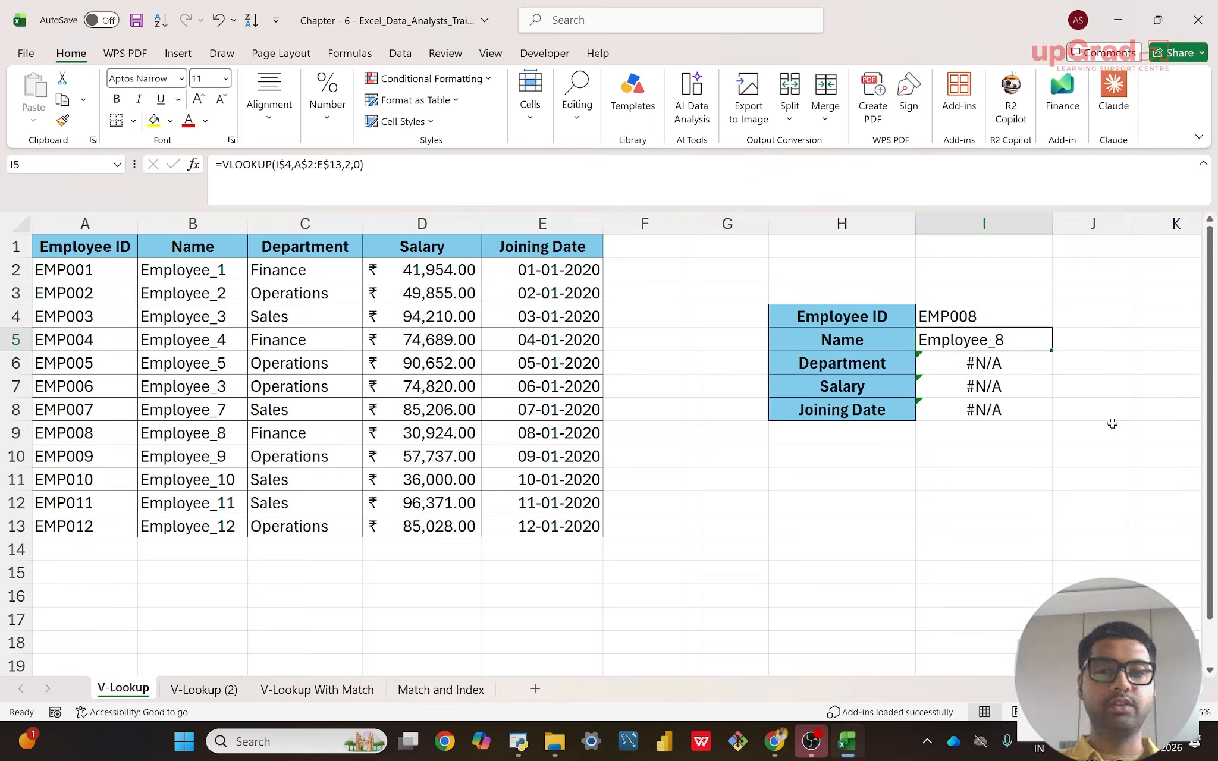
key("shift+Down")
key("shift+Down")
key("shift+Down")
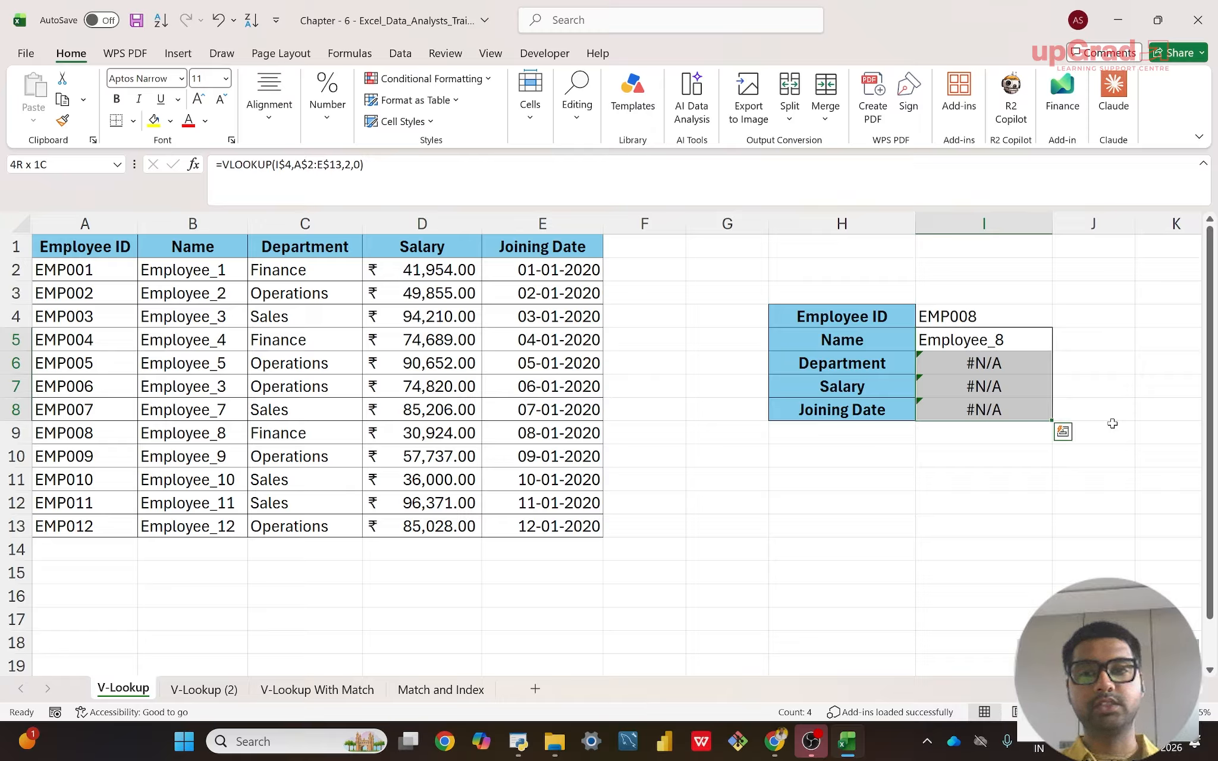
key("ctrl+d")
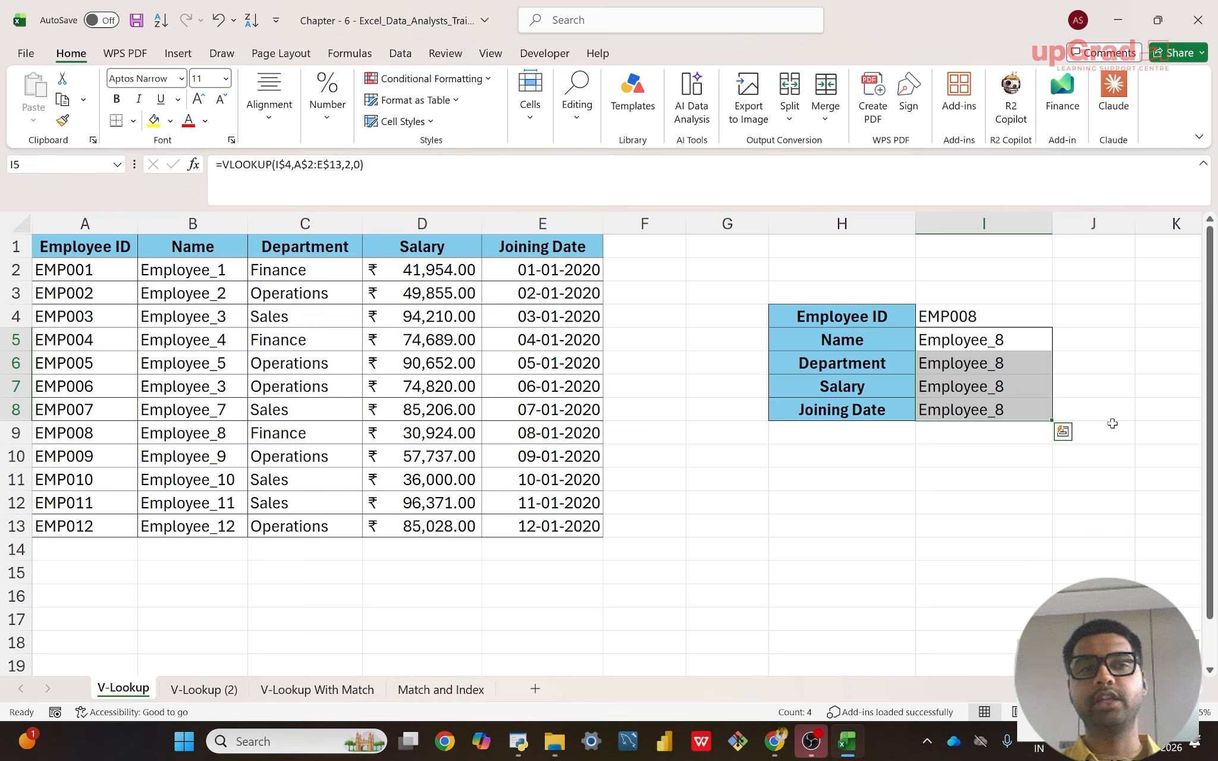
double_click(968, 339)
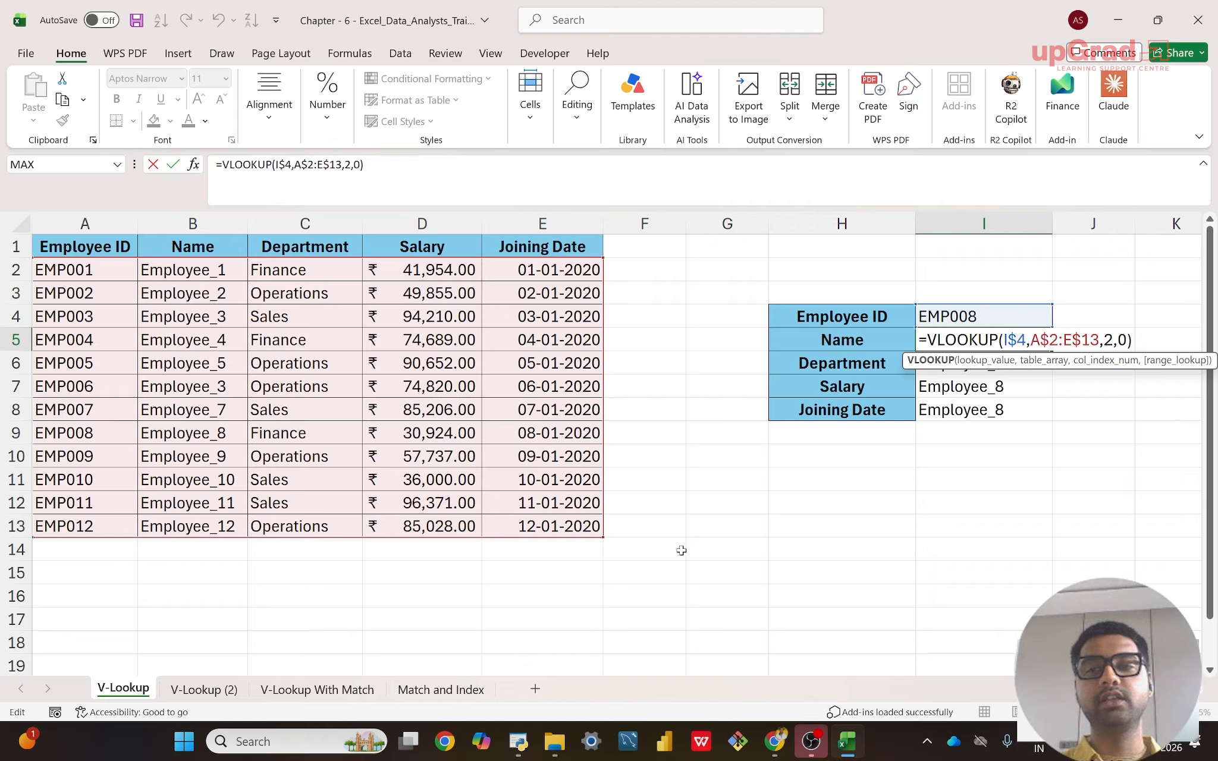
key("ctrl+Return")
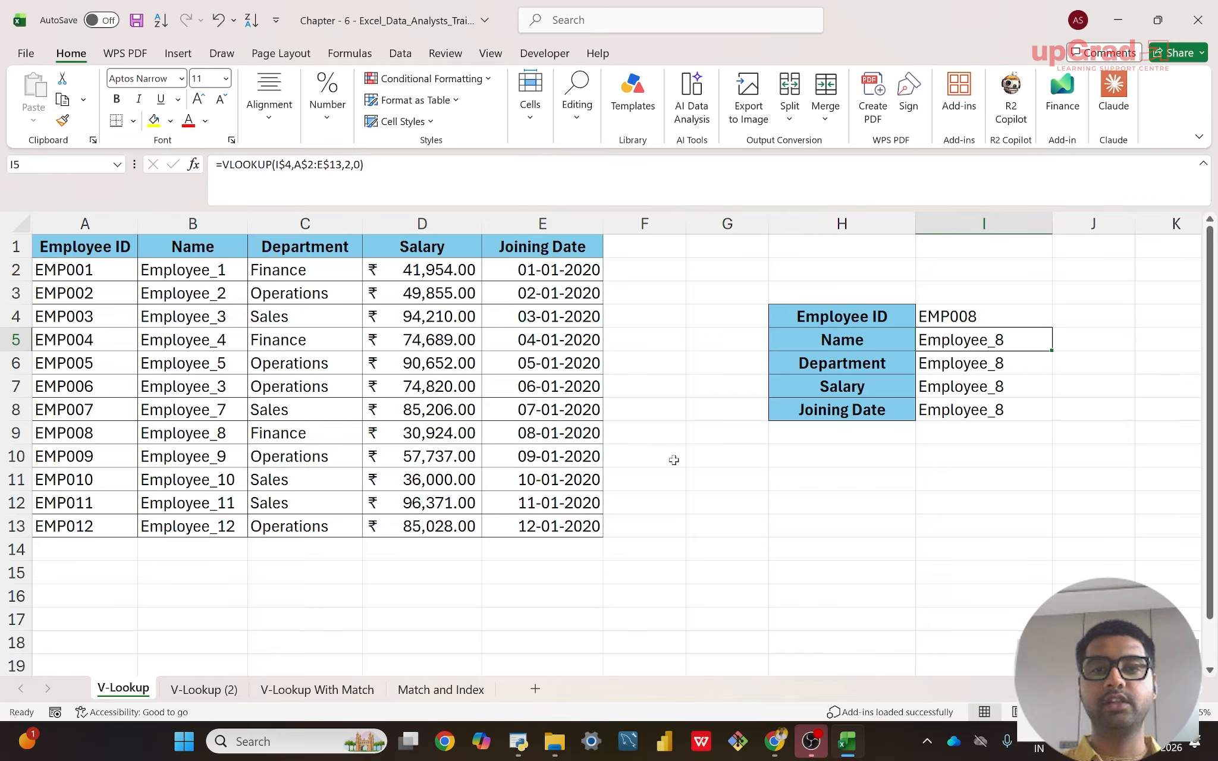
- Enter the helper column numbers 2, 3, 4 and 5 in G5:G8, beside the Name to Joining Date labels
left_click(700, 342)
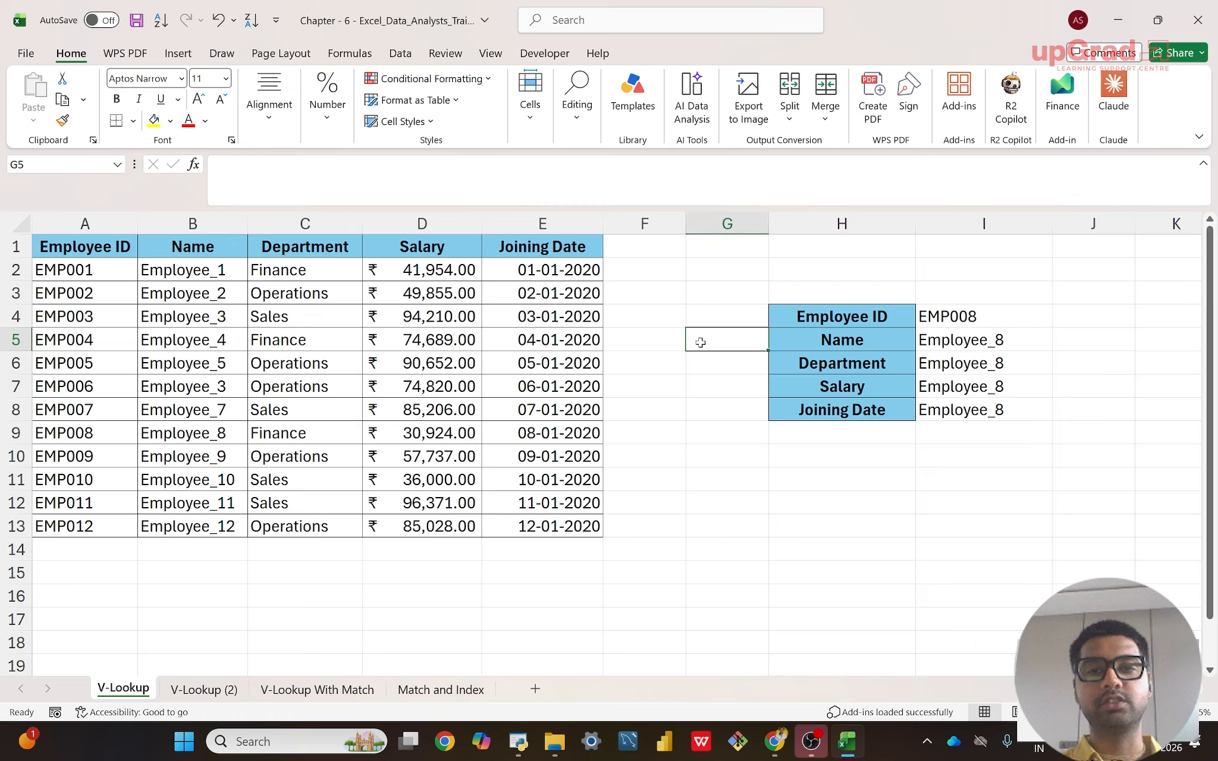
type("2")
key("Return")
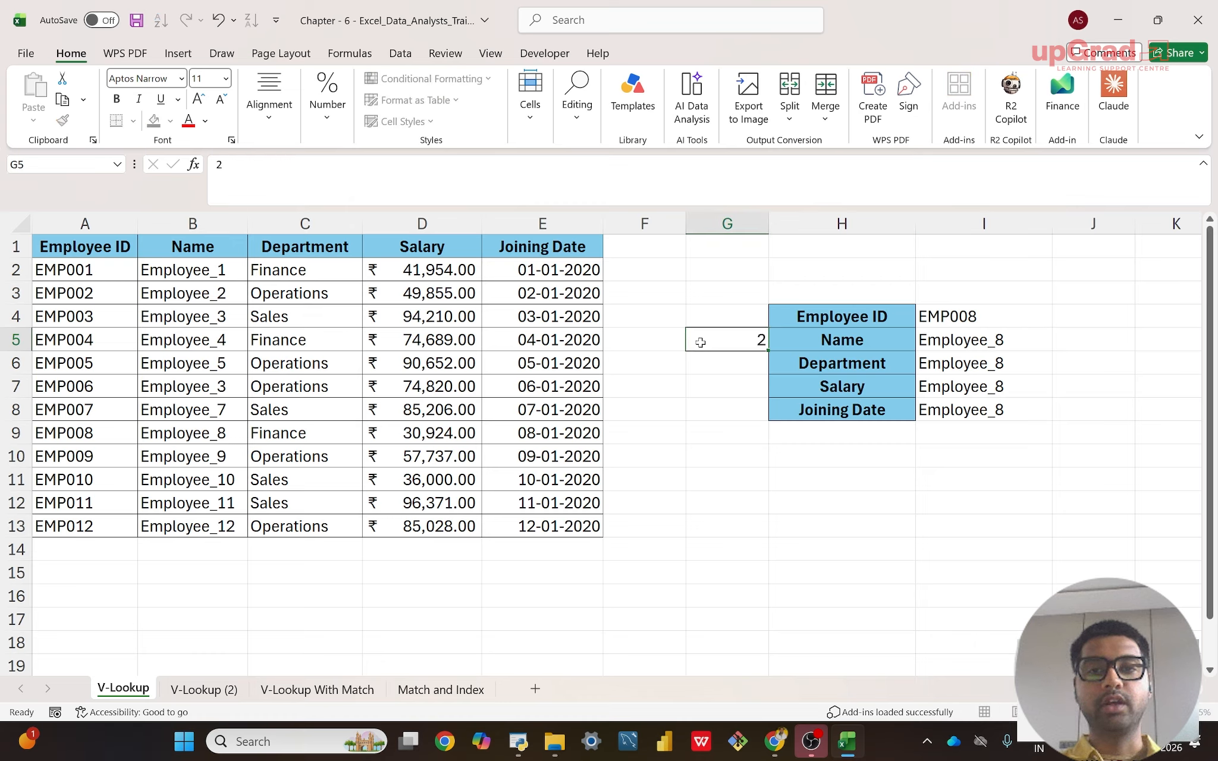
key("Return")
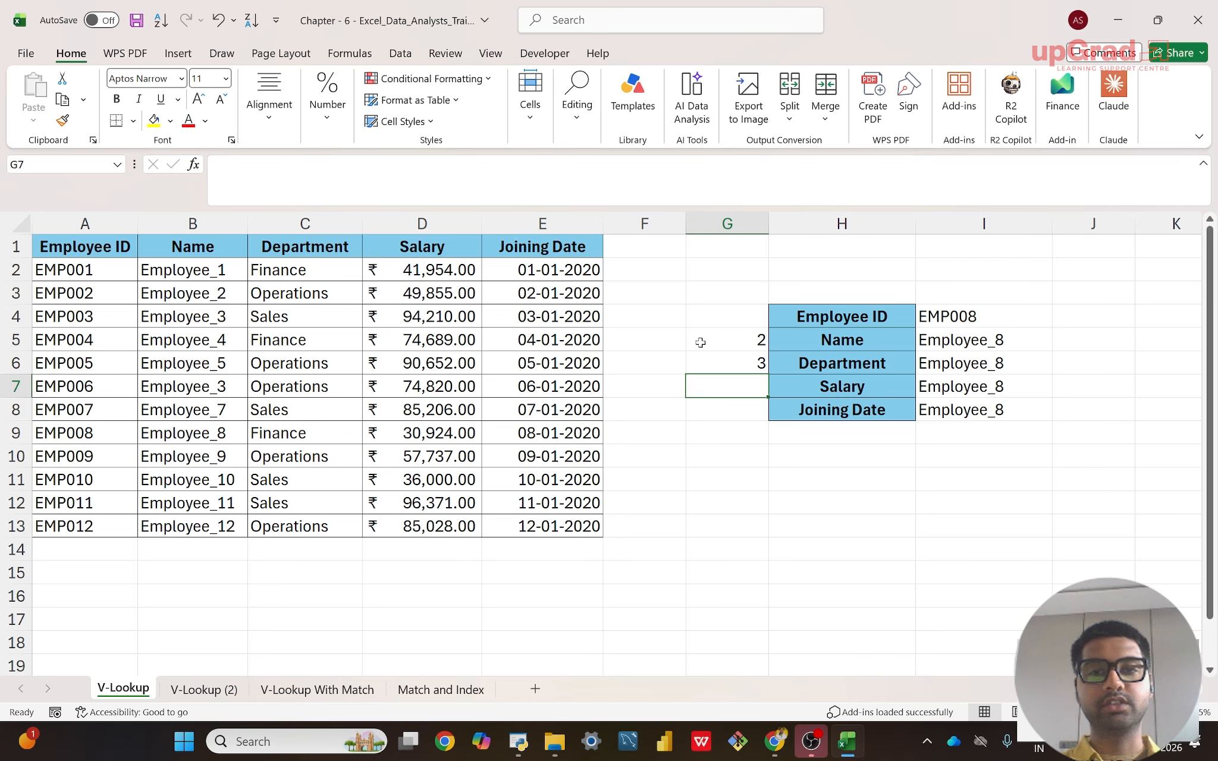
type("4")
key("Return")
type("5")
key("Return")
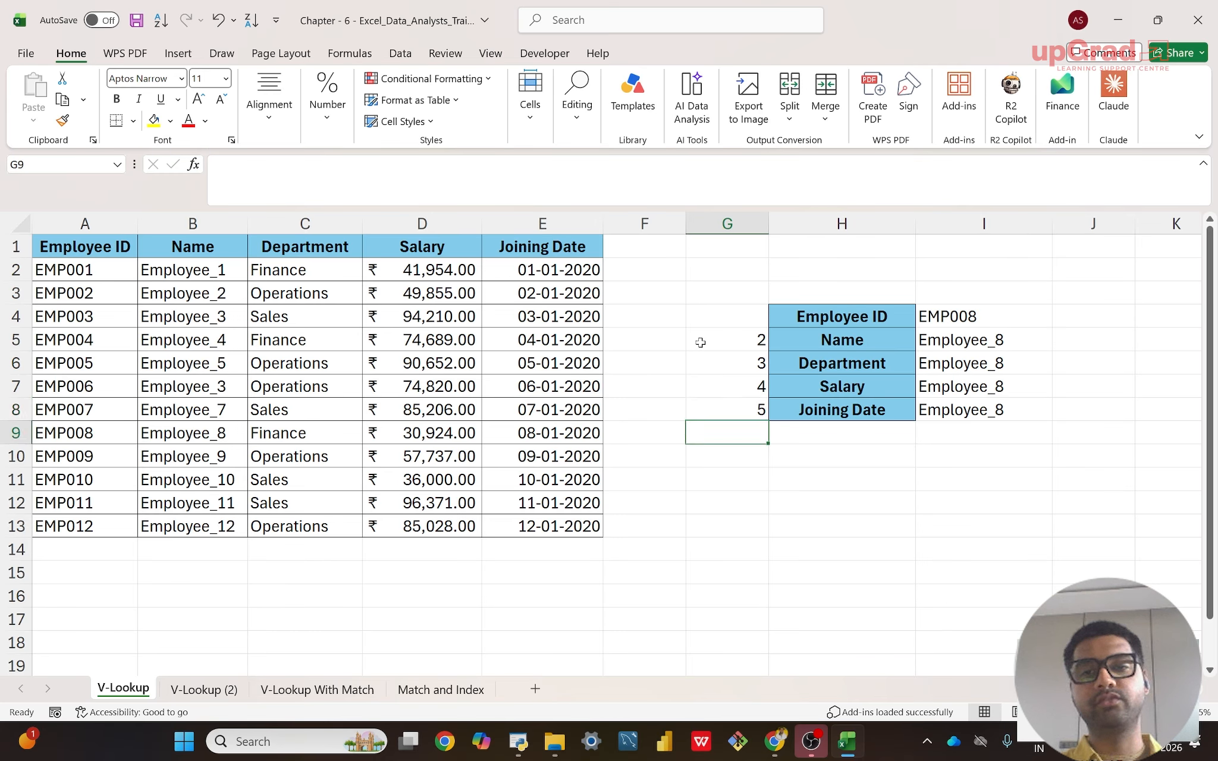
- Replace the hard-coded column index in the I5 VLOOKUP formula with a reference to helper cell G5
left_click(1009, 339)
double_click(1009, 340)
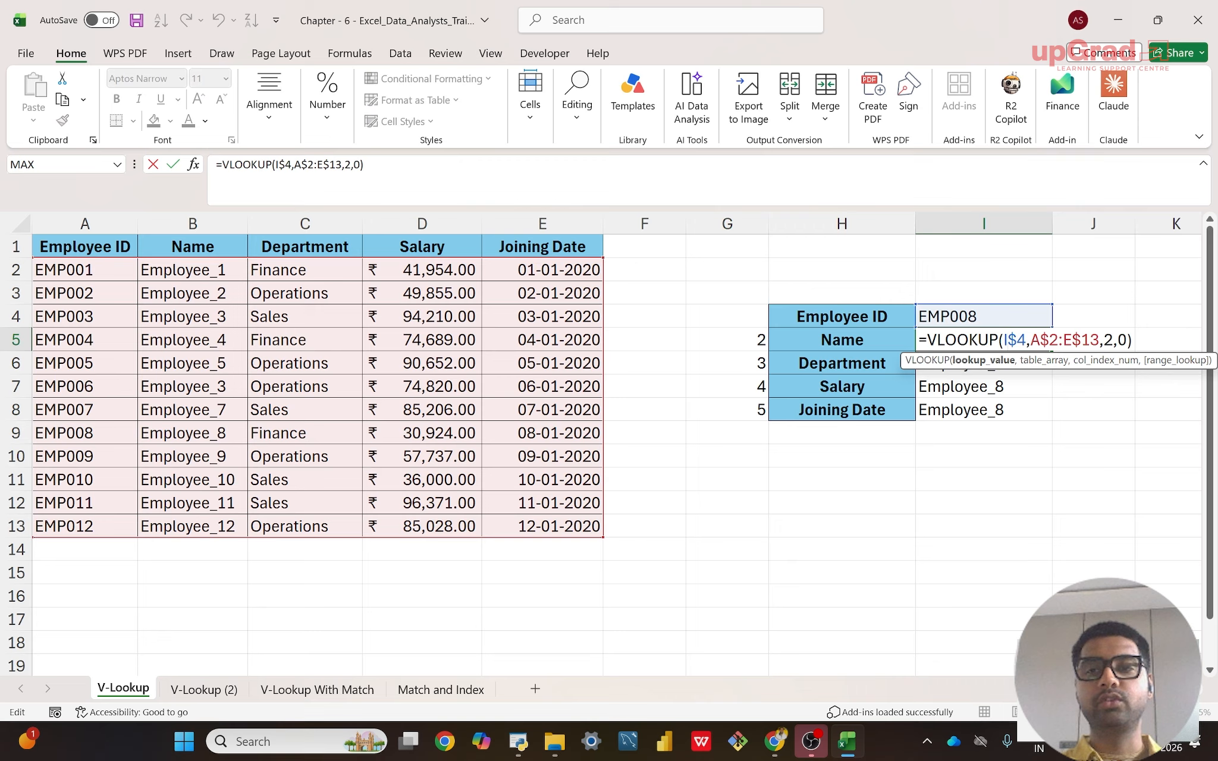
key("Left")
key("Left")
key("Left")
key("BackSpace")
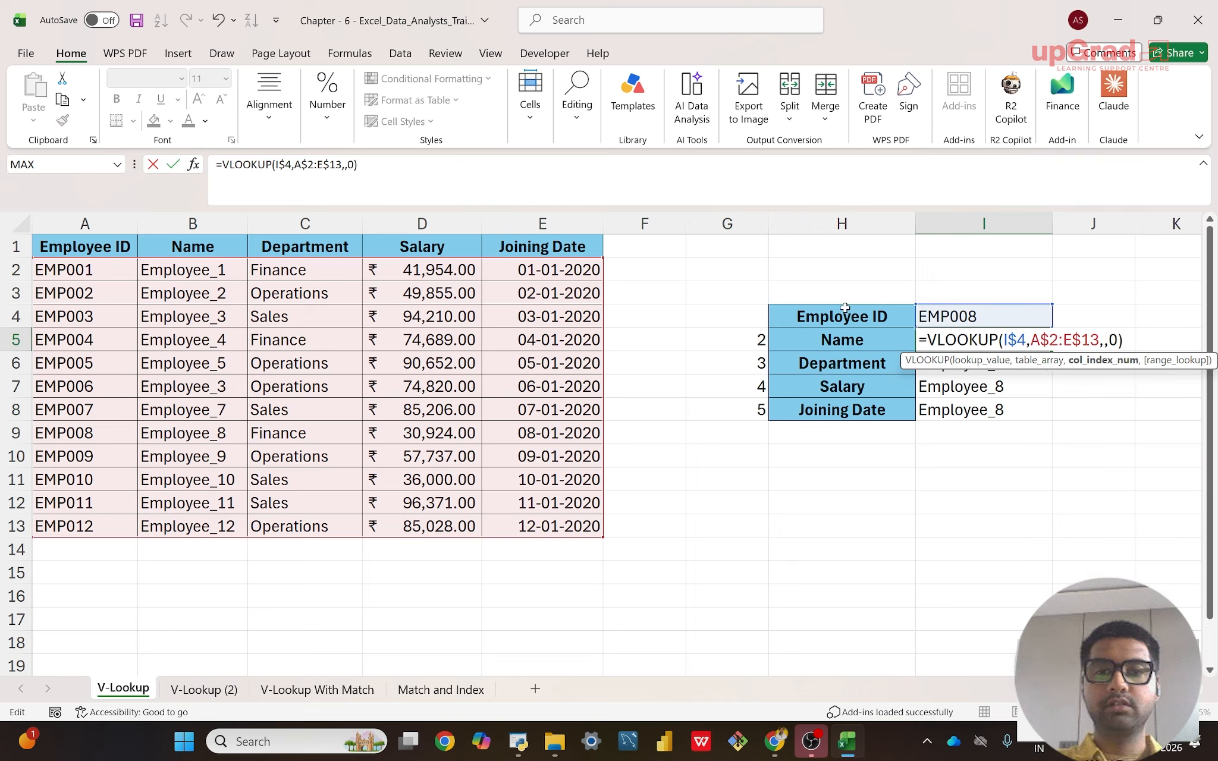
left_click(730, 337)
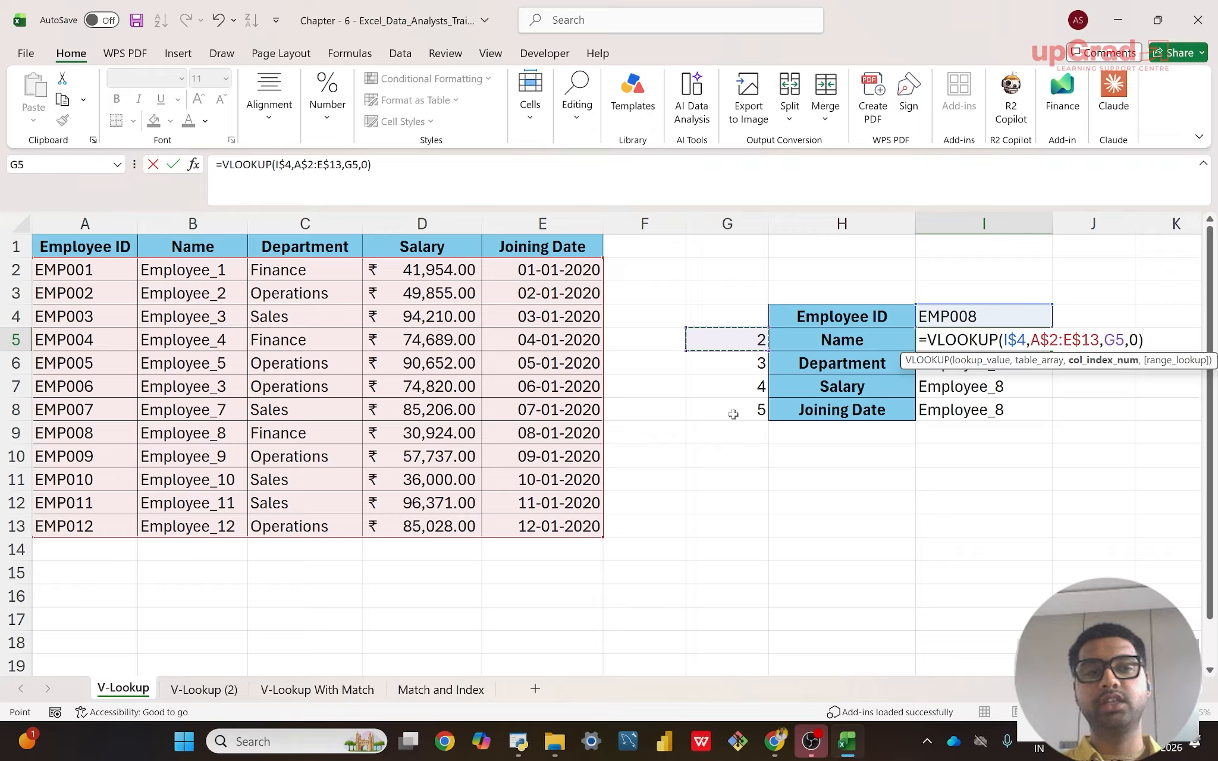
key("Return")
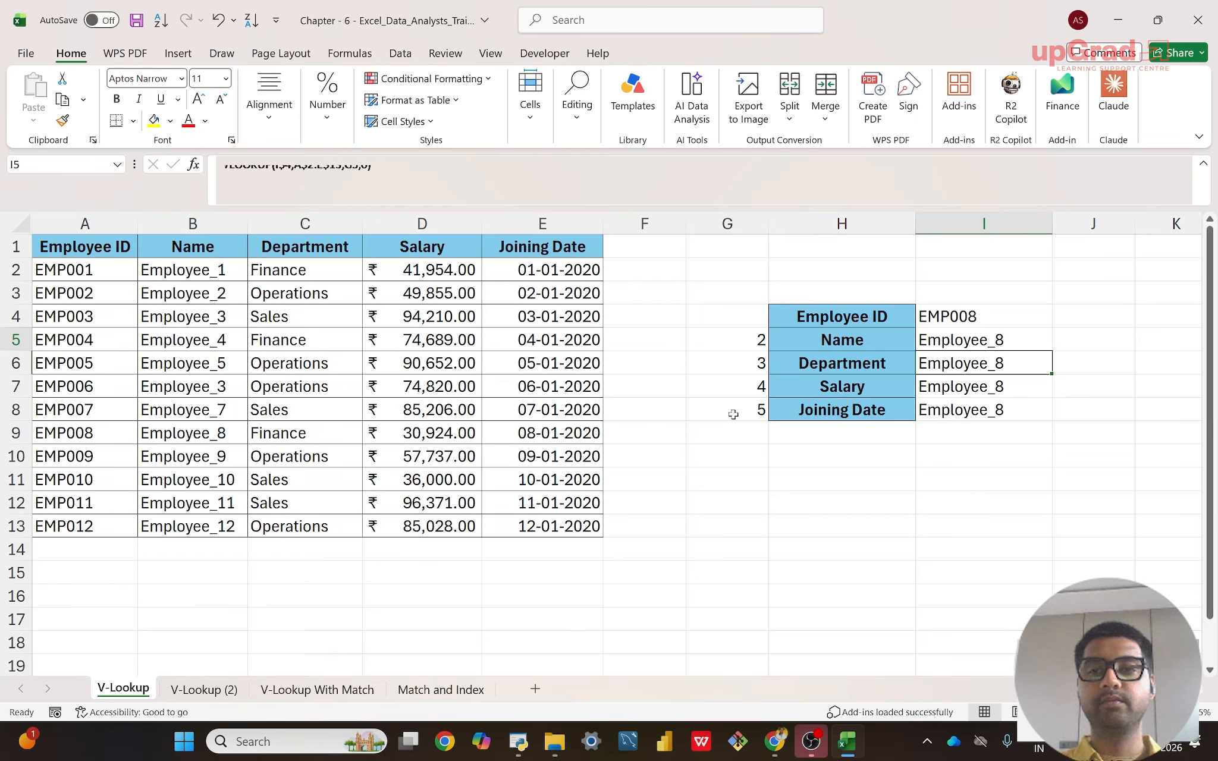
- Fill the I5 formula with its helper-cell column index down to I8, and select the Joining Date result in I8
key("Up")
key("shift+Down")
key("shift+Down")
key("shift+Down")
key("ctrl+d")
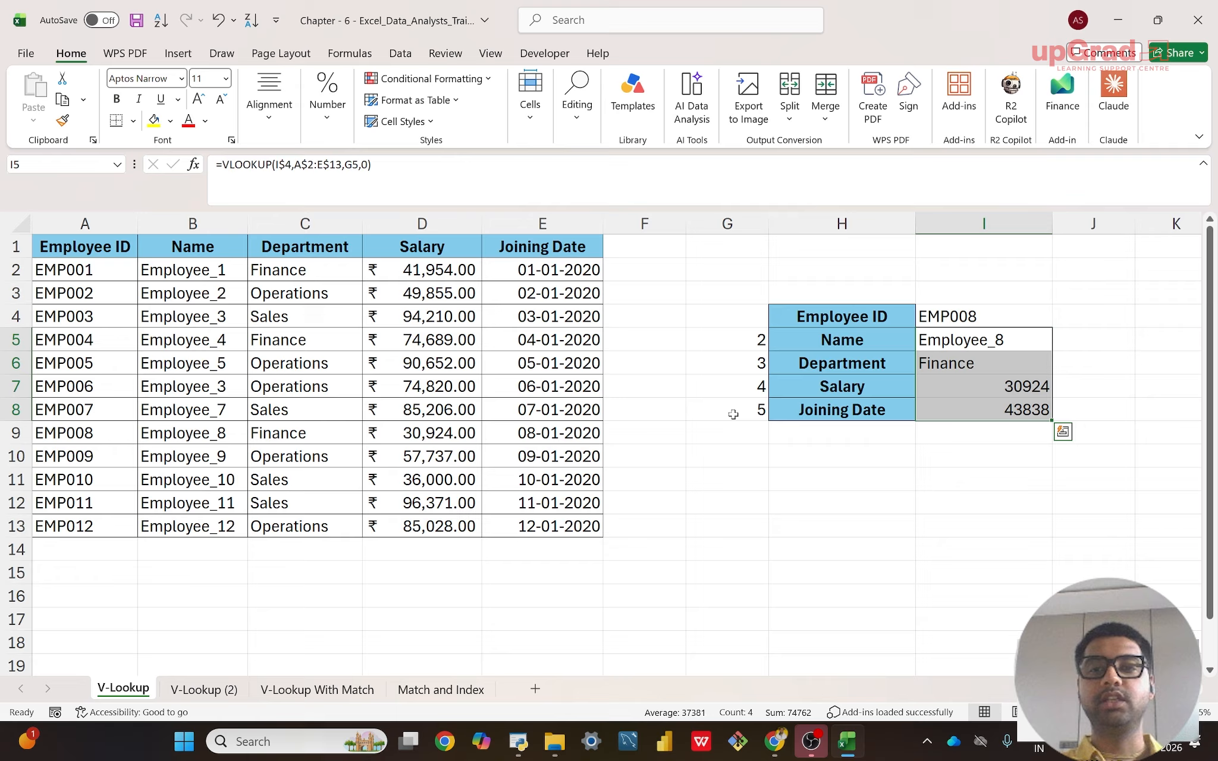
left_click(983, 415)
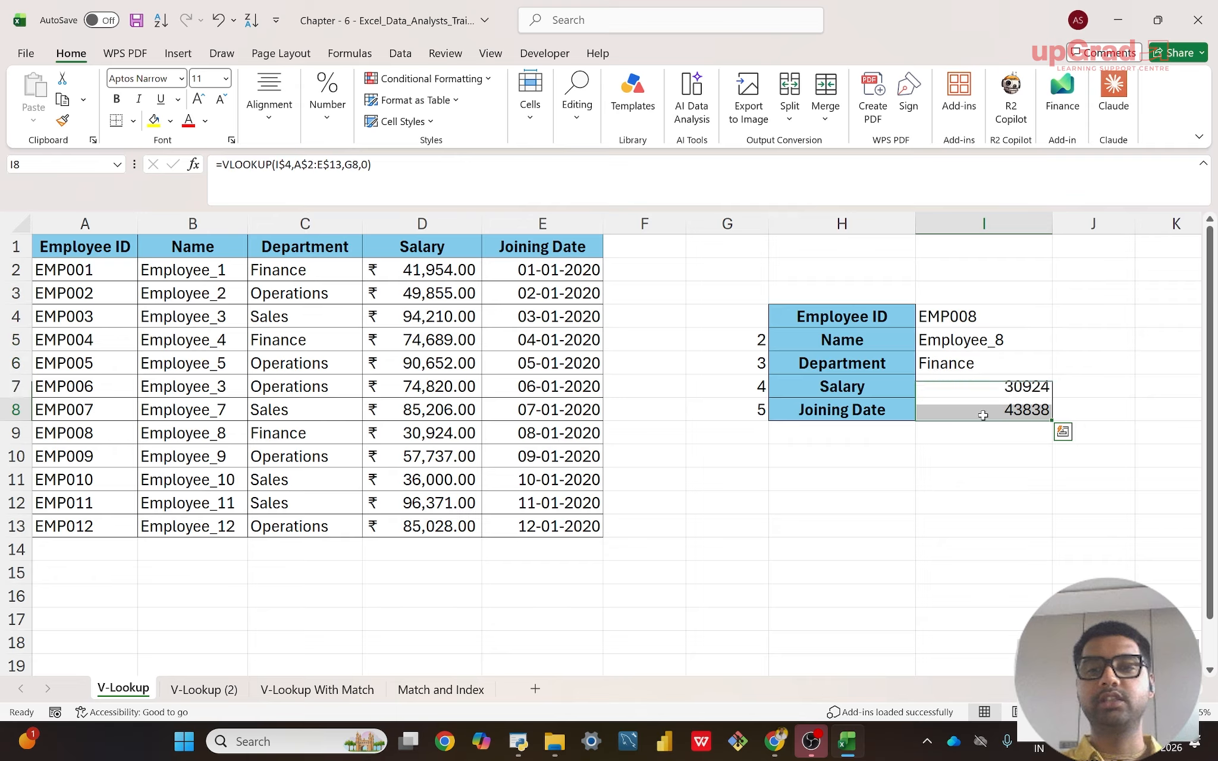
left_click(401, 54)
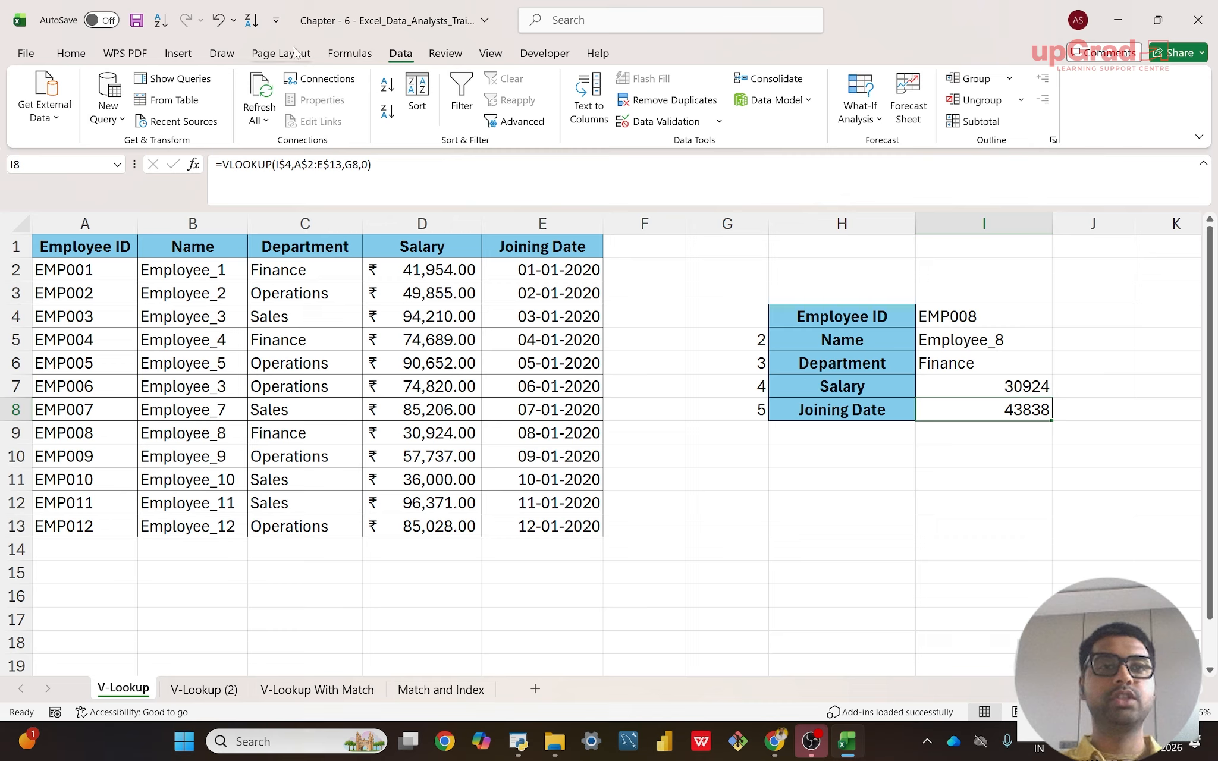
left_click(71, 51)
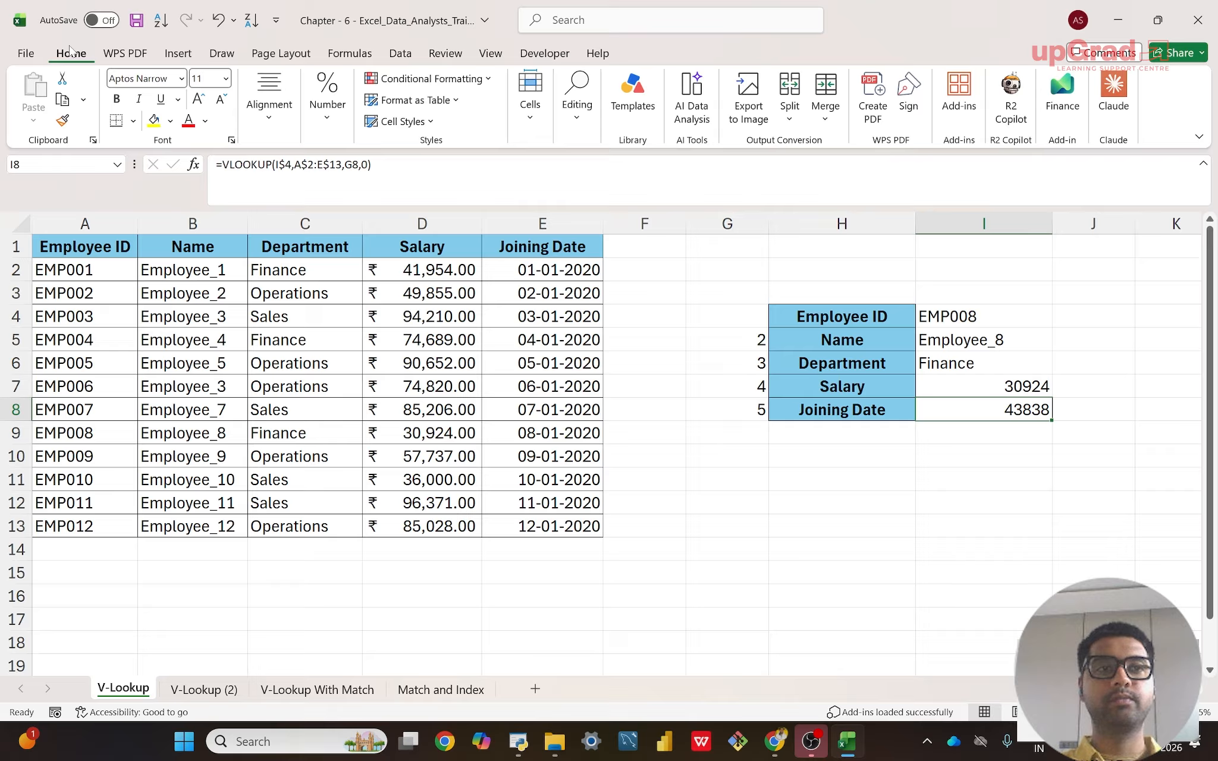
left_click(177, 57)
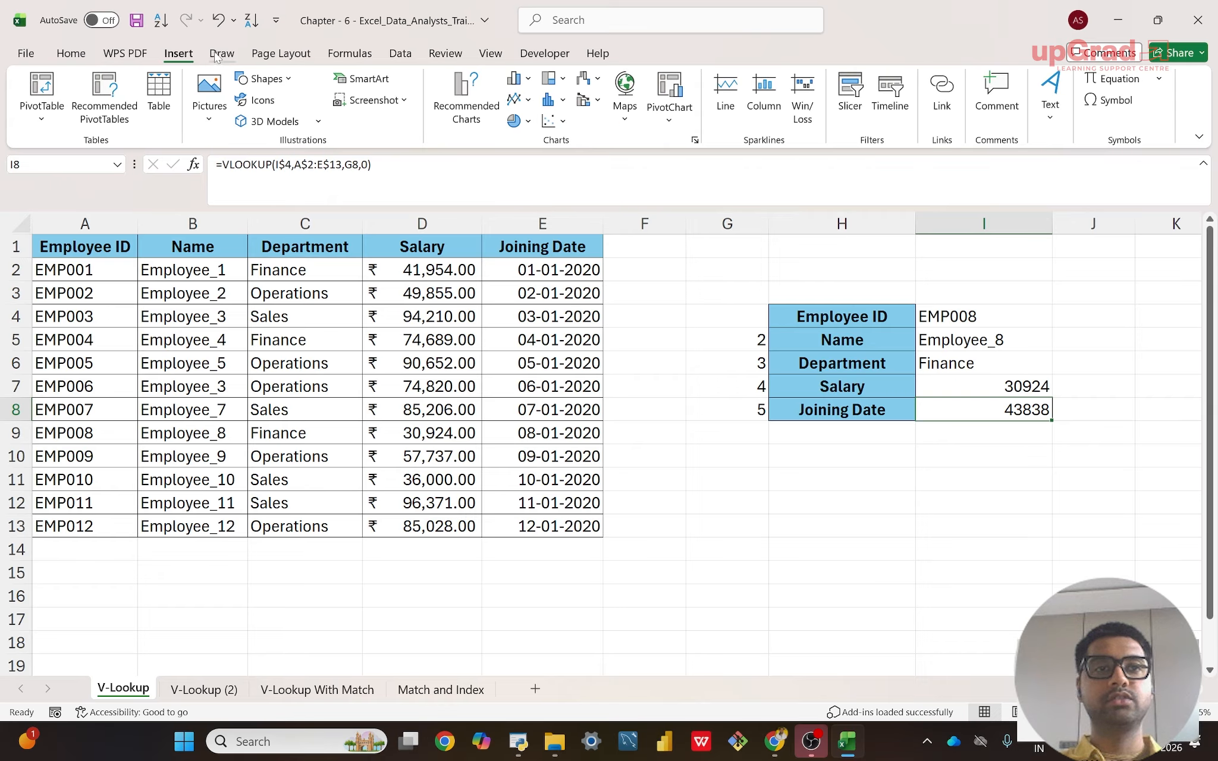
scroll(354, 56, "down", 3)
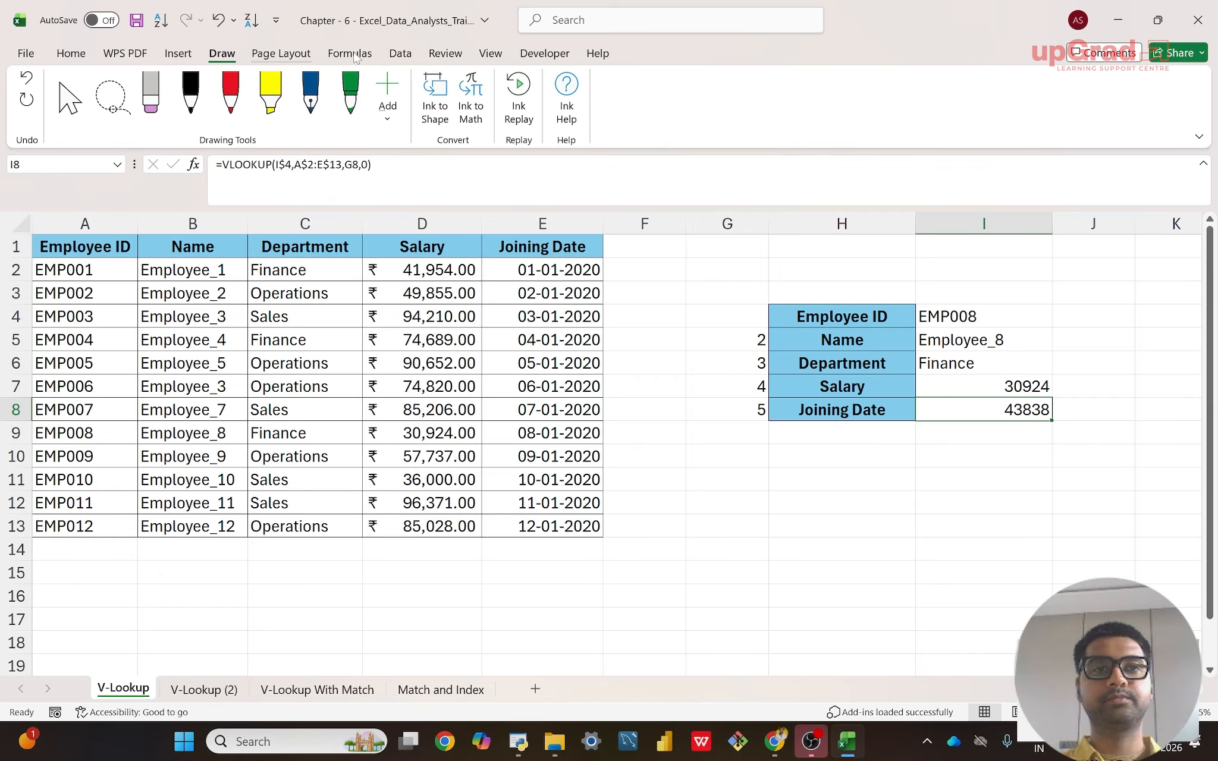
left_click(415, 55)
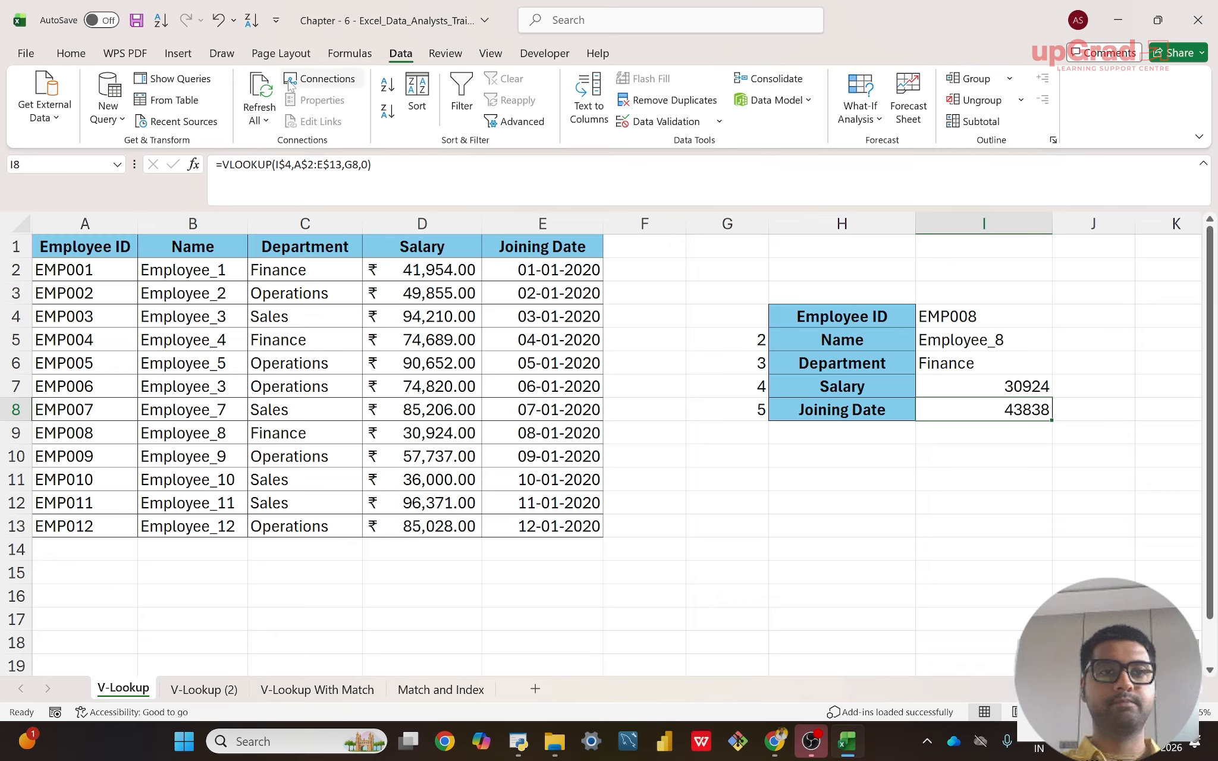
left_click(65, 55)
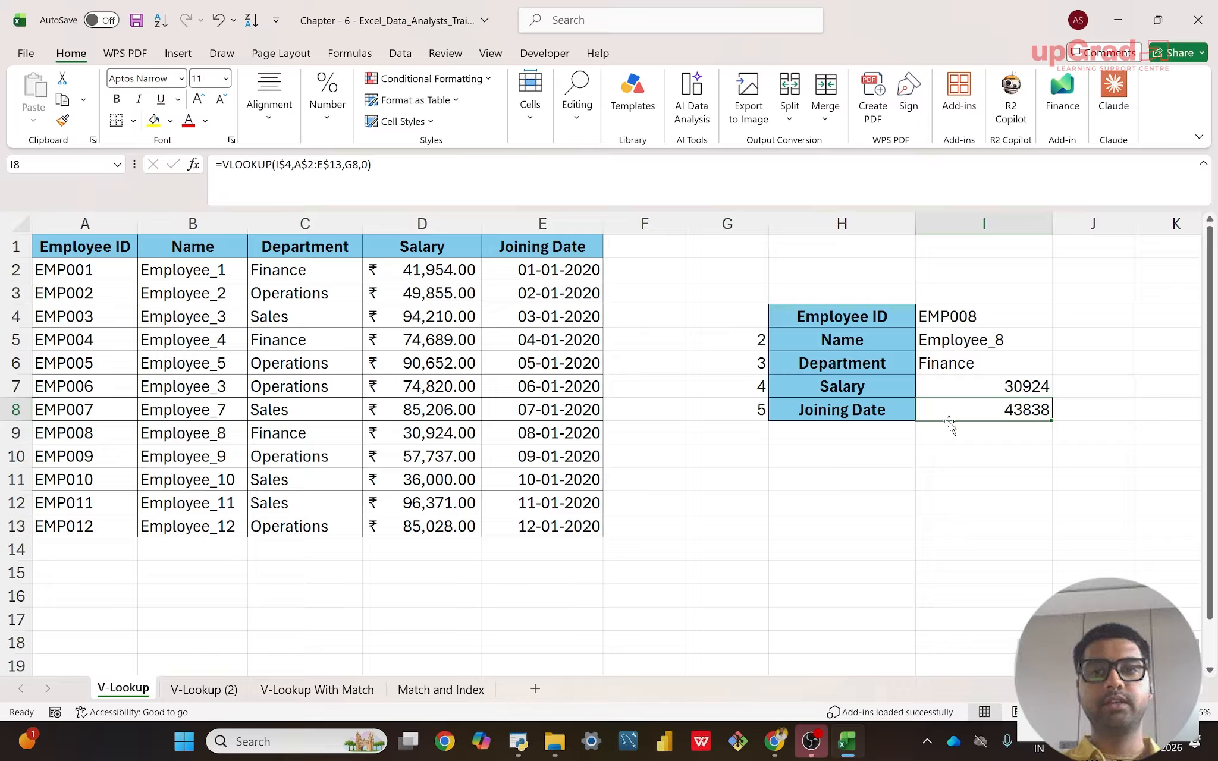
left_click(400, 54)
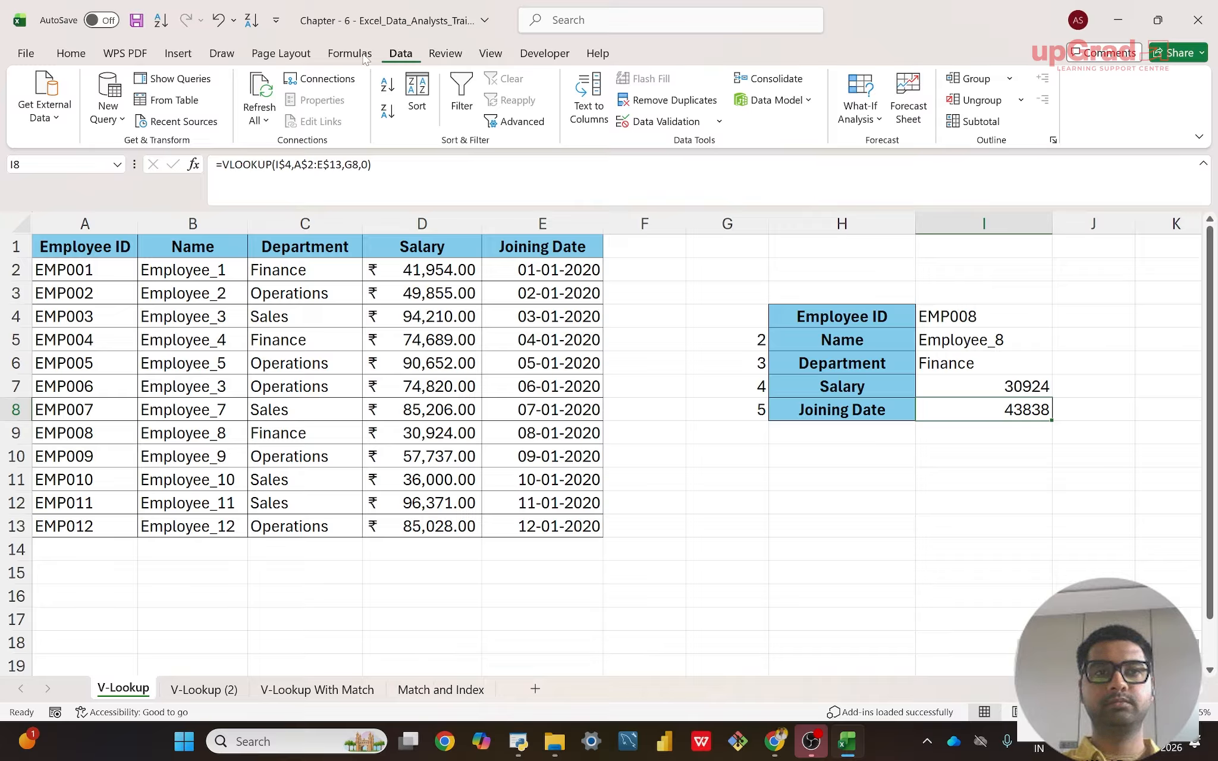
left_click(345, 58)
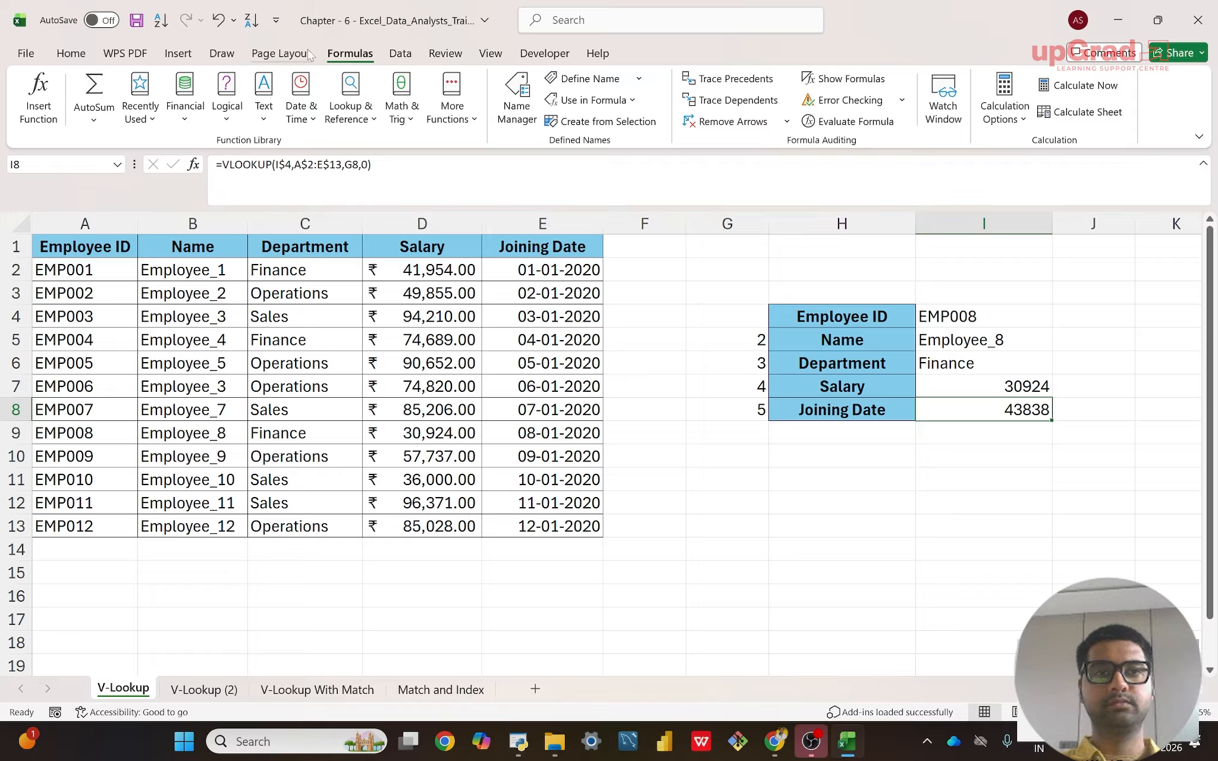
left_click(281, 55)
left_click(444, 54)
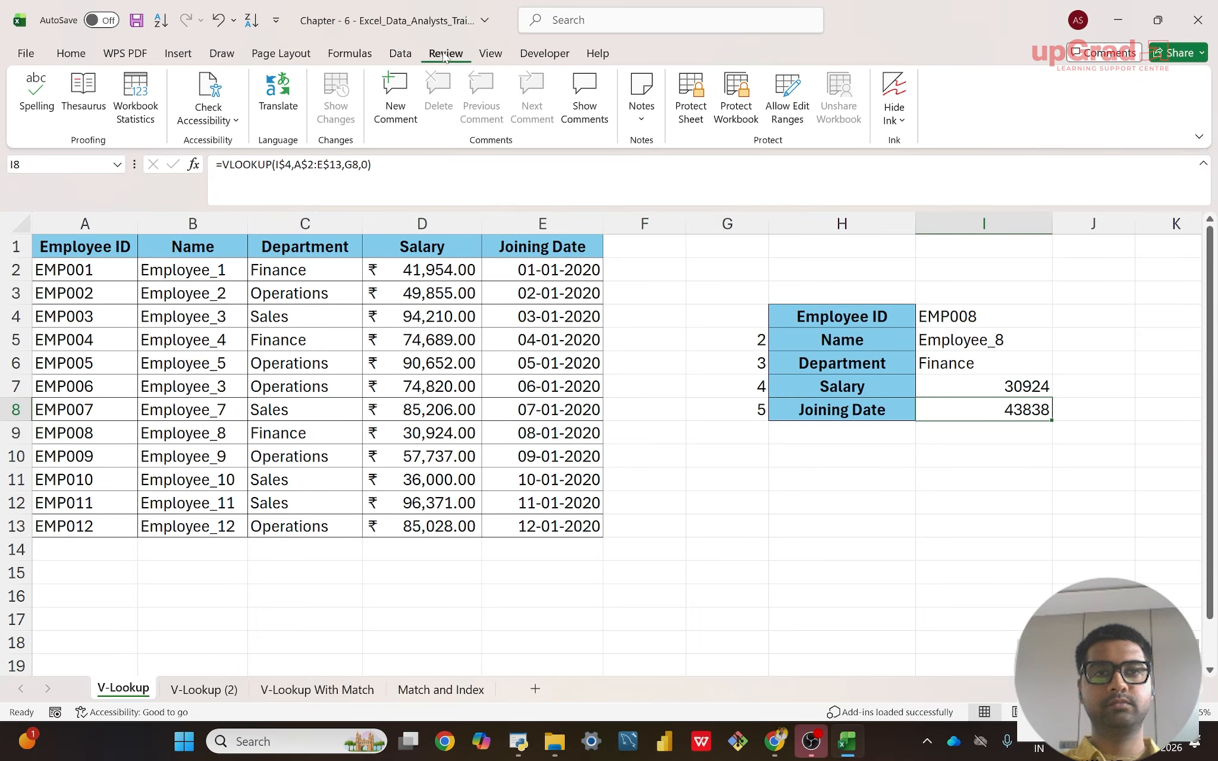
left_click(491, 54)
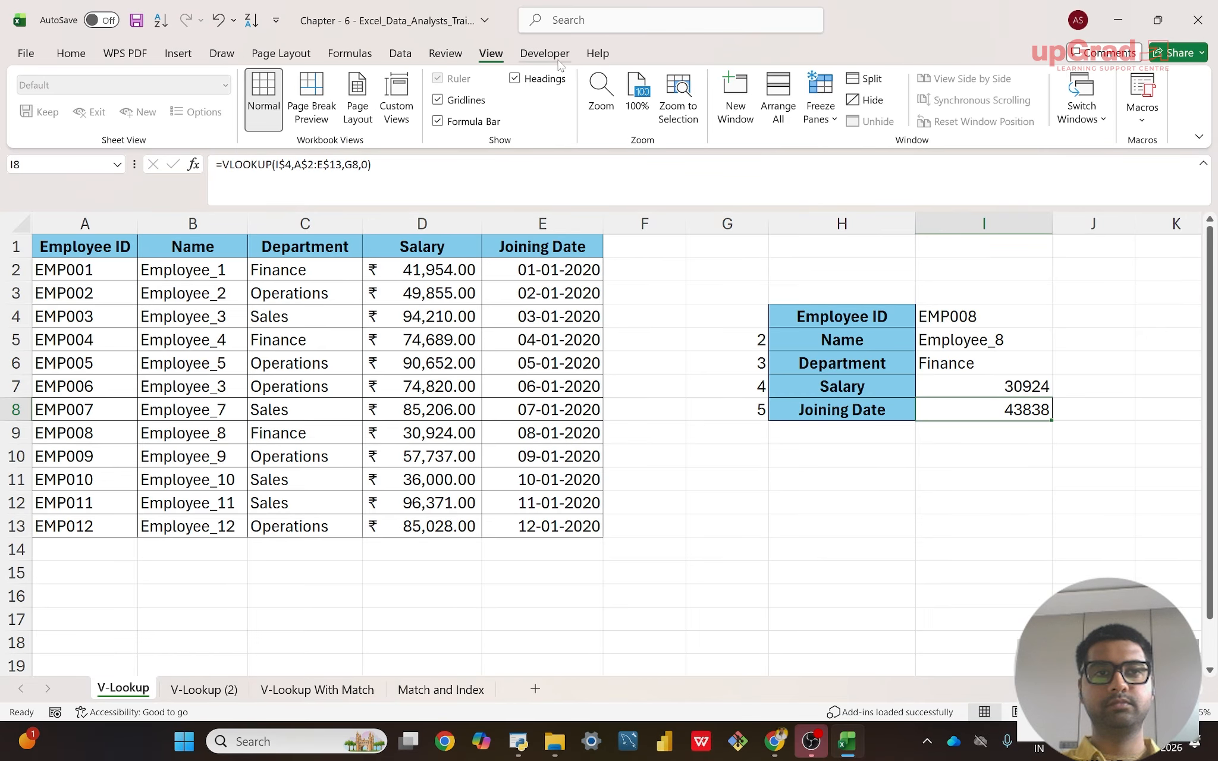
left_click(550, 55)
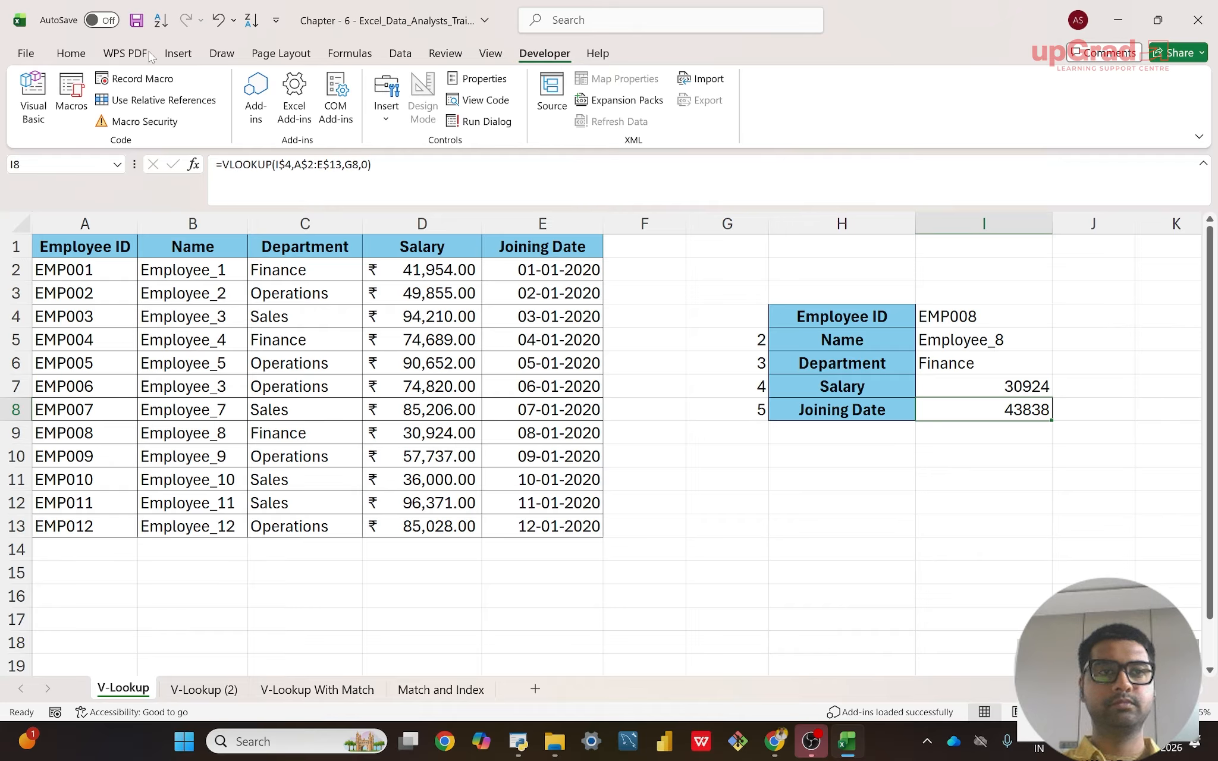
left_click(170, 52)
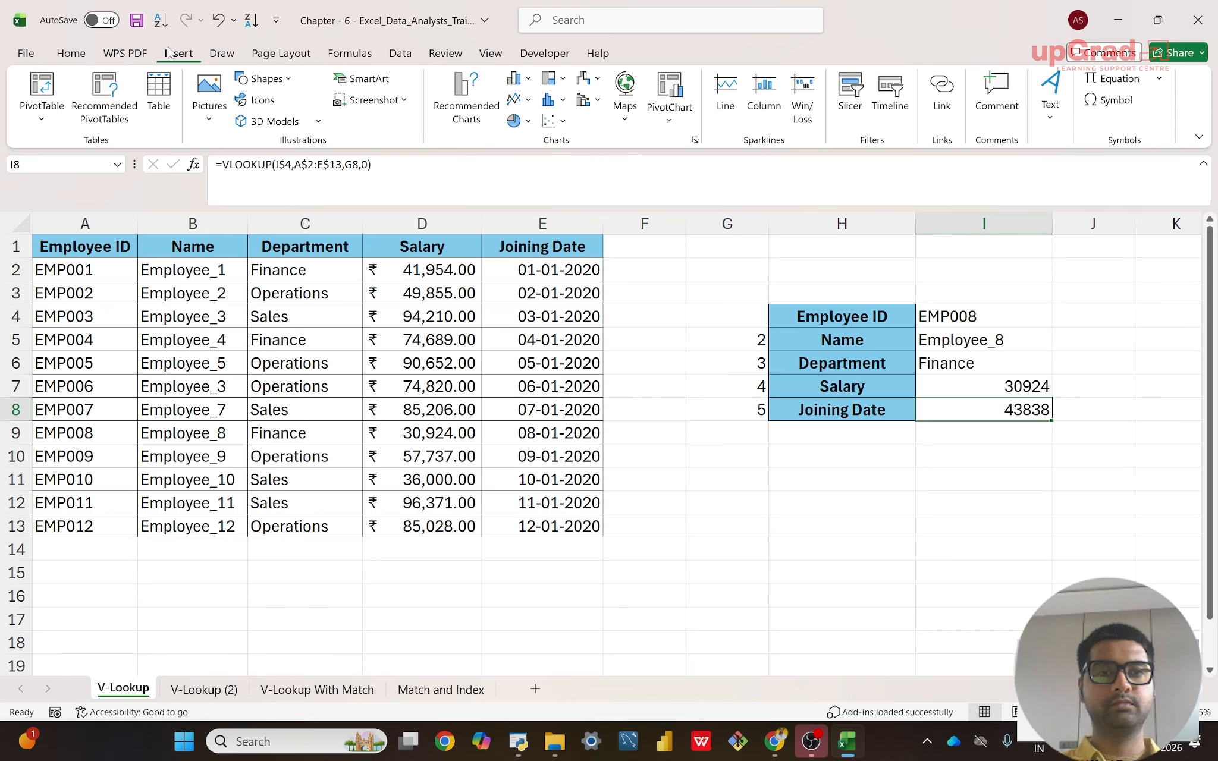
- Format the Joining Date result in I8 as Short Date
left_click(68, 53)
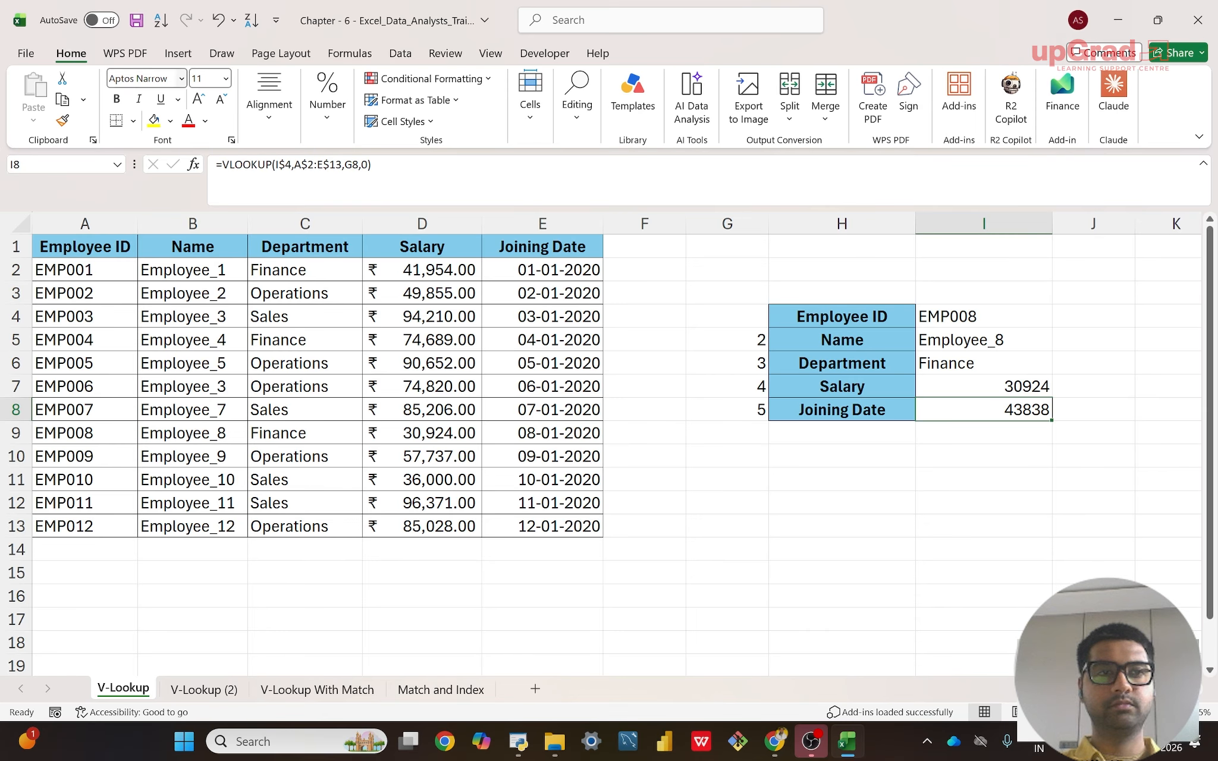
left_click(329, 118)
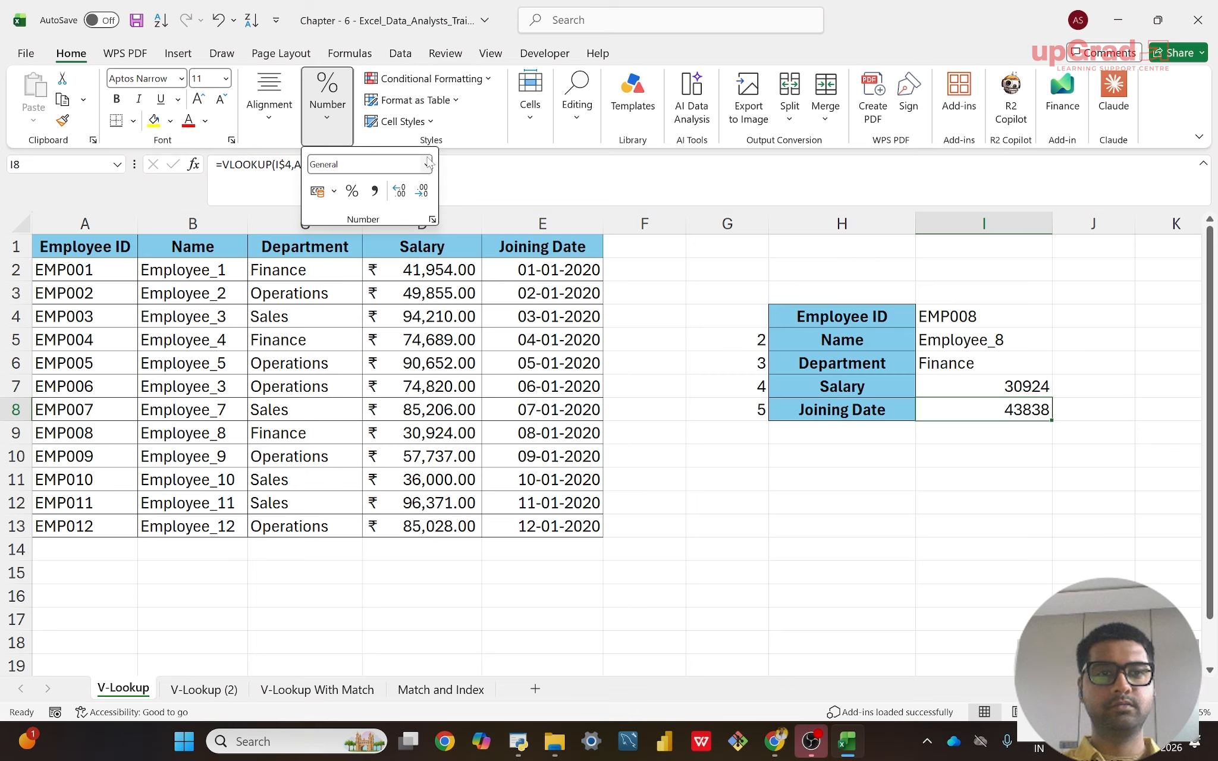
left_click(427, 163)
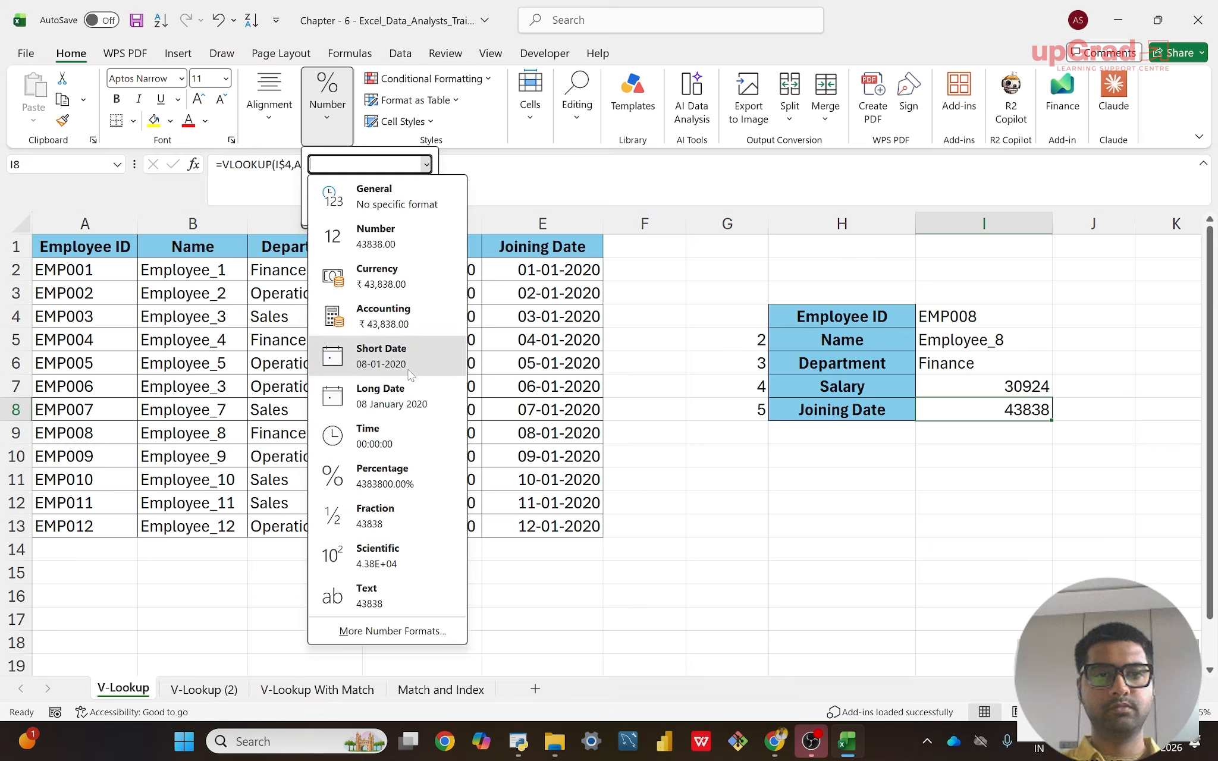
left_click(409, 373)
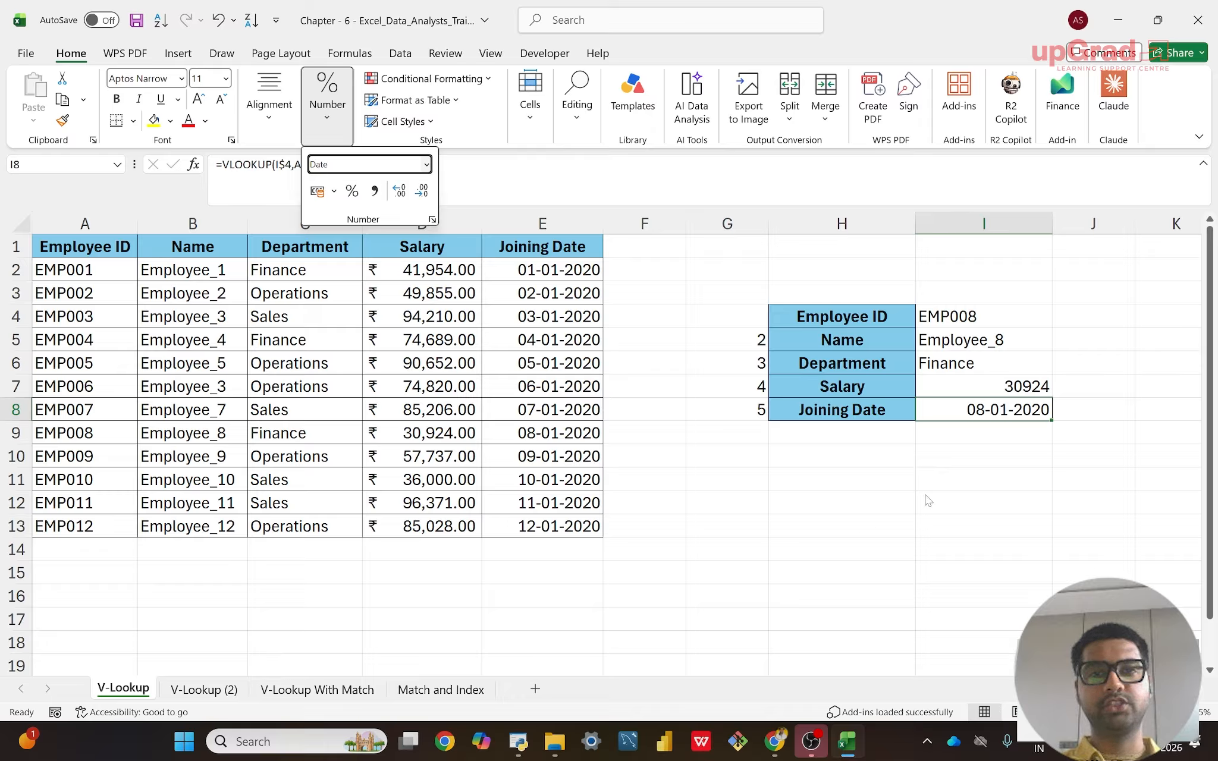
key("Escape")
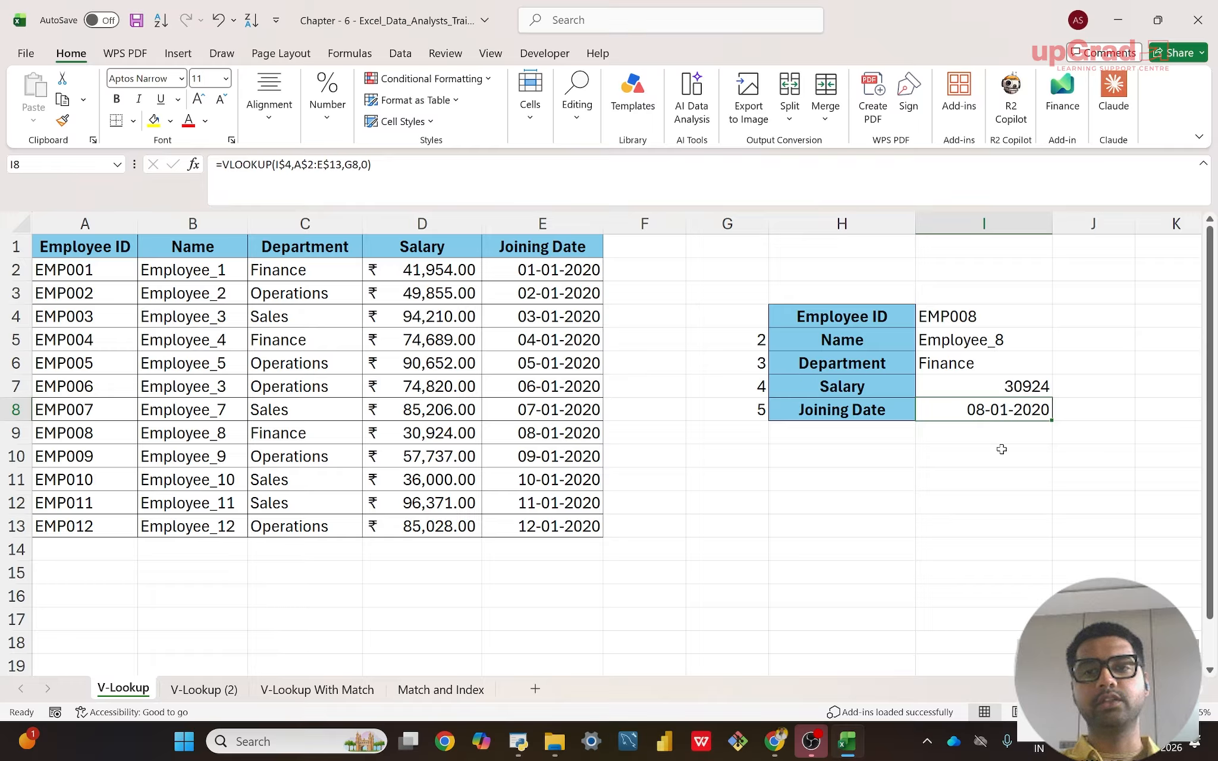
- Test the lookup form by changing the Employee ID in I4 to the one listed in A3
left_click(969, 316)
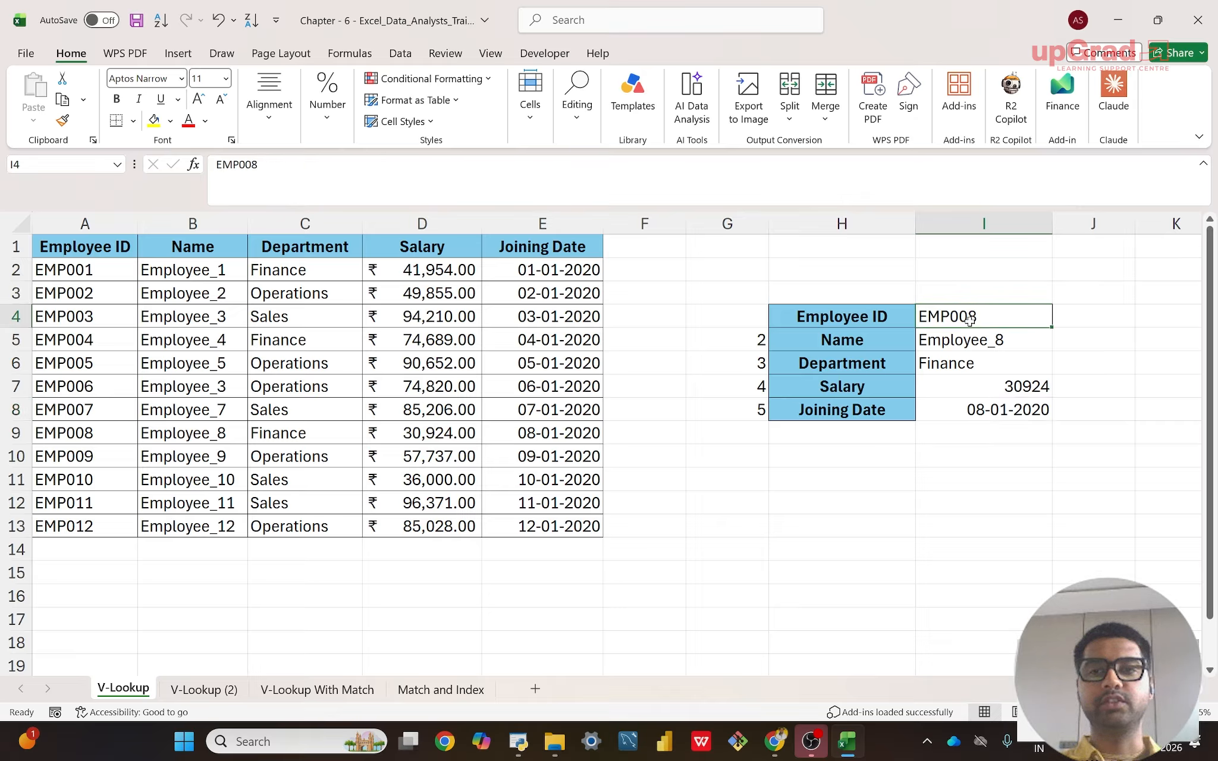
double_click(995, 318)
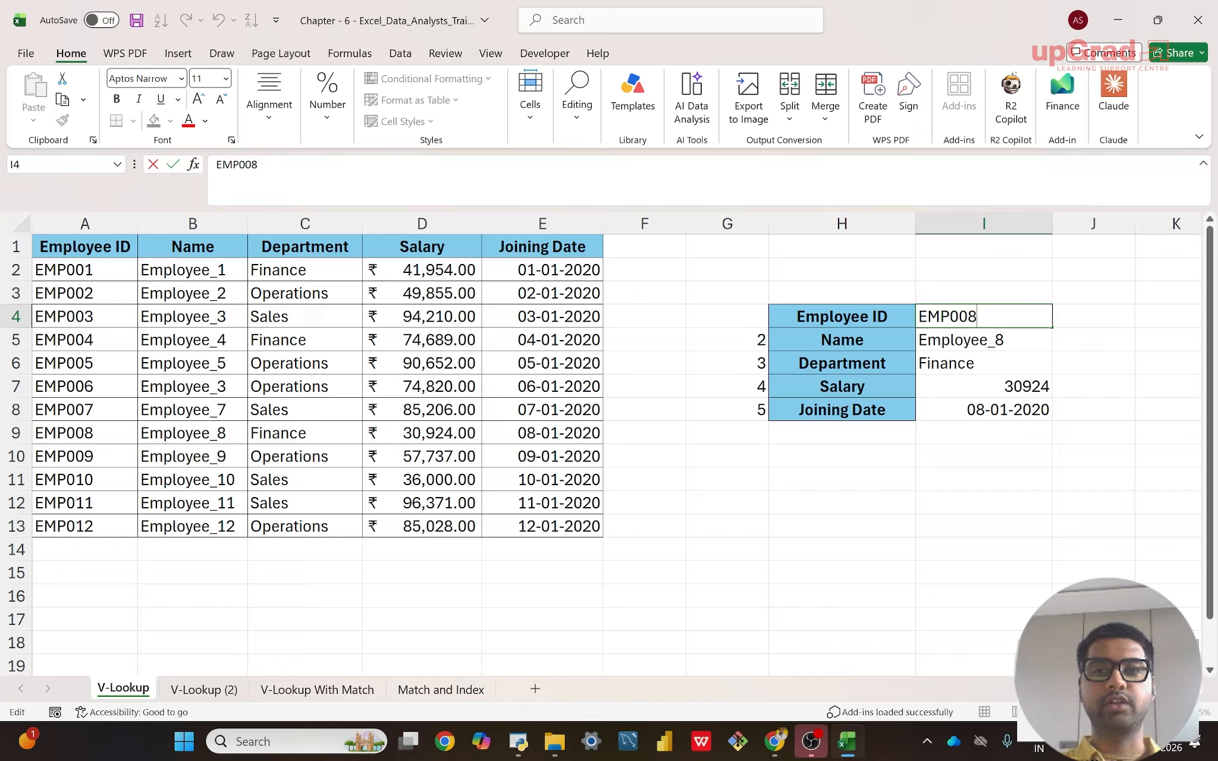
key("BackSpace")
type("2")
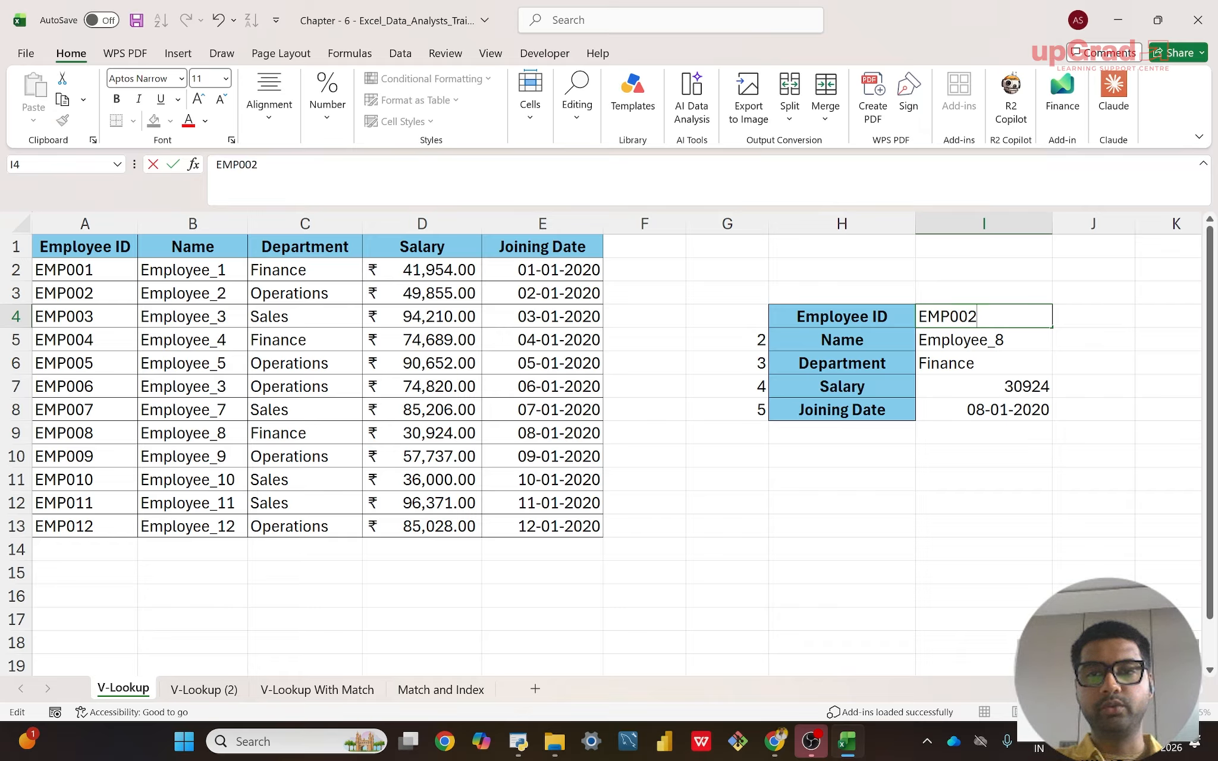
key("Return")
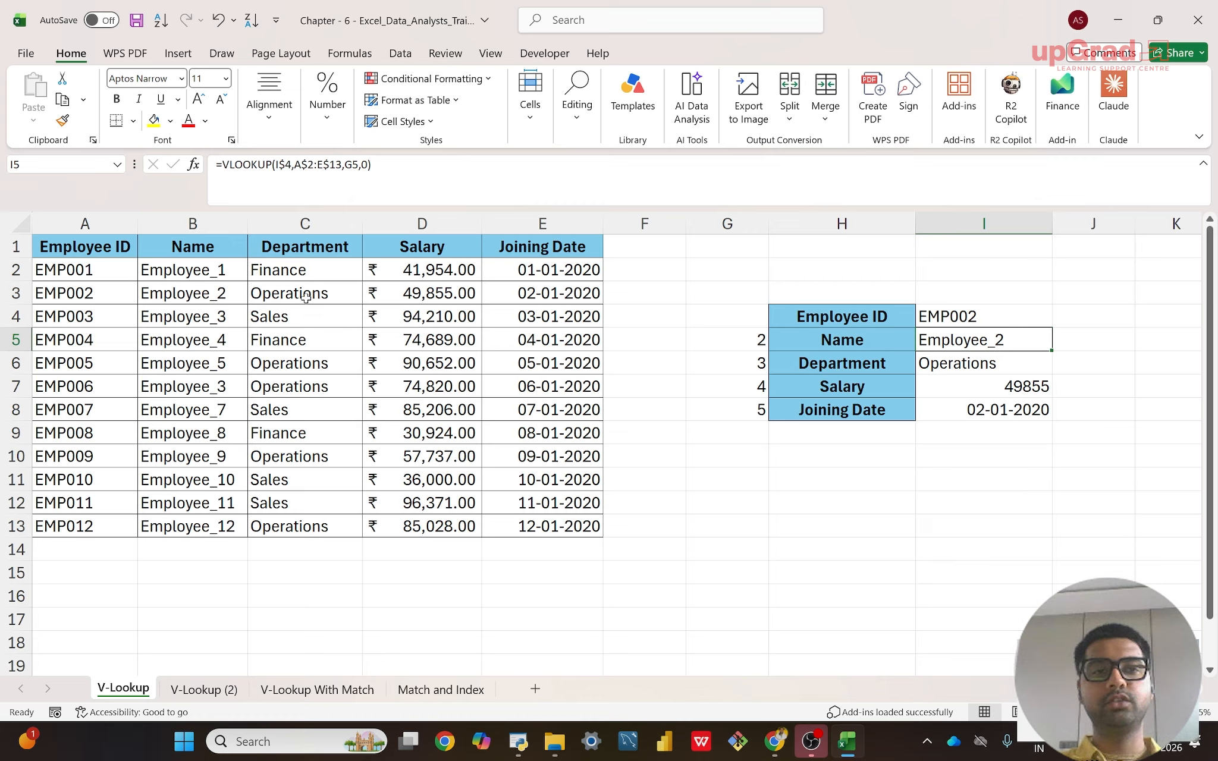
- Change the lookup form's Employee ID in I4 to the one listed in A7
double_click(994, 314)
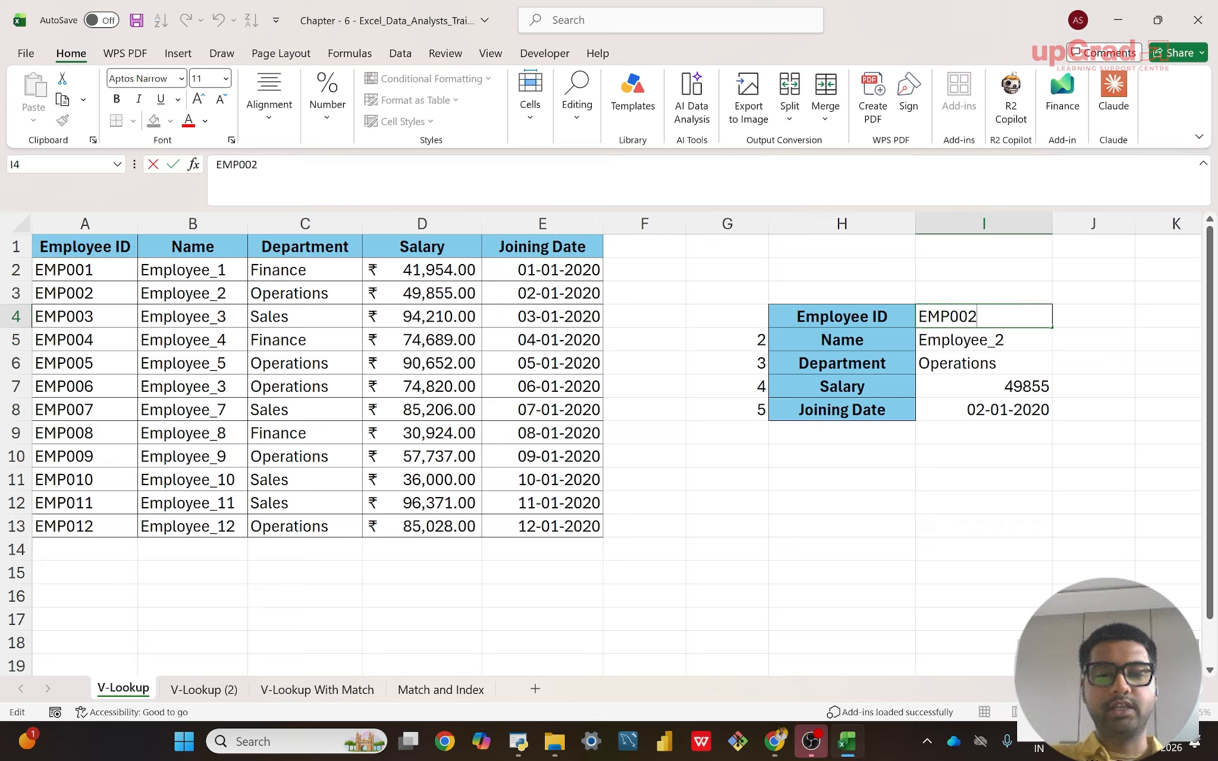
key("BackSpace")
type("6")
key("Return")
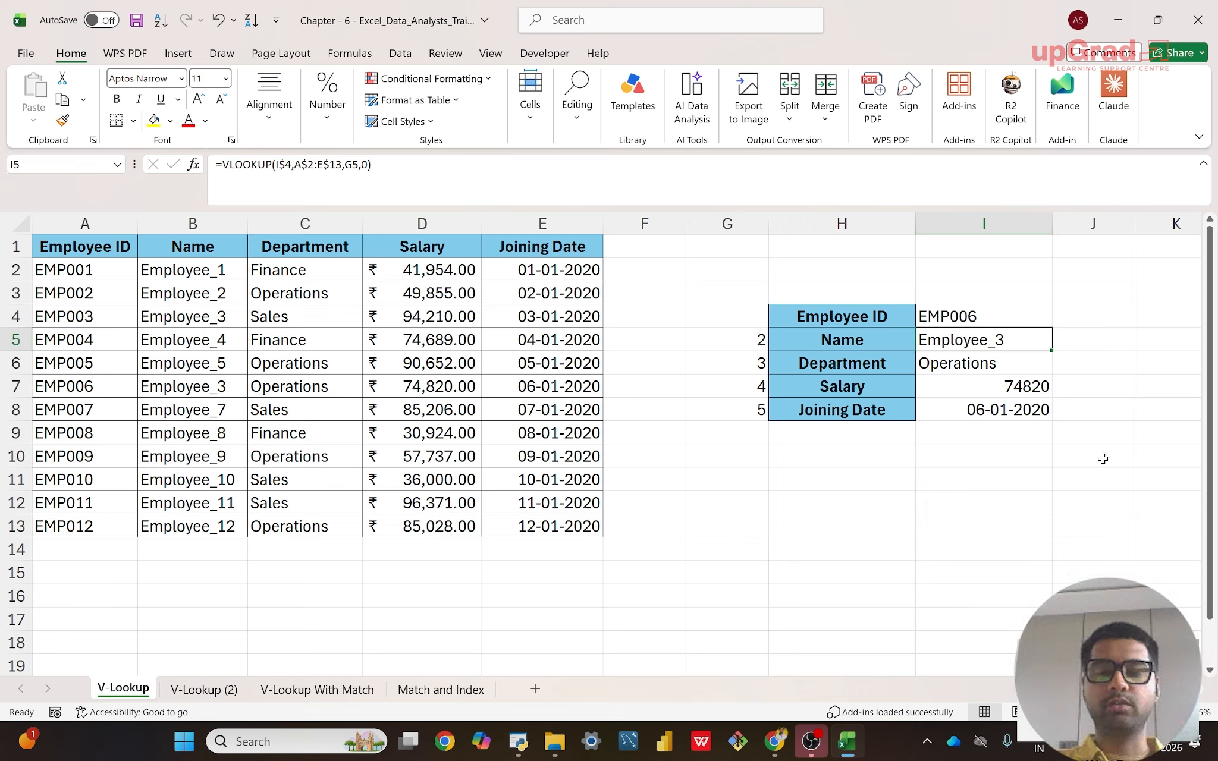
- Review the references in the I5 formula and clear the helper column numbers from G5:G8
double_click(988, 334)
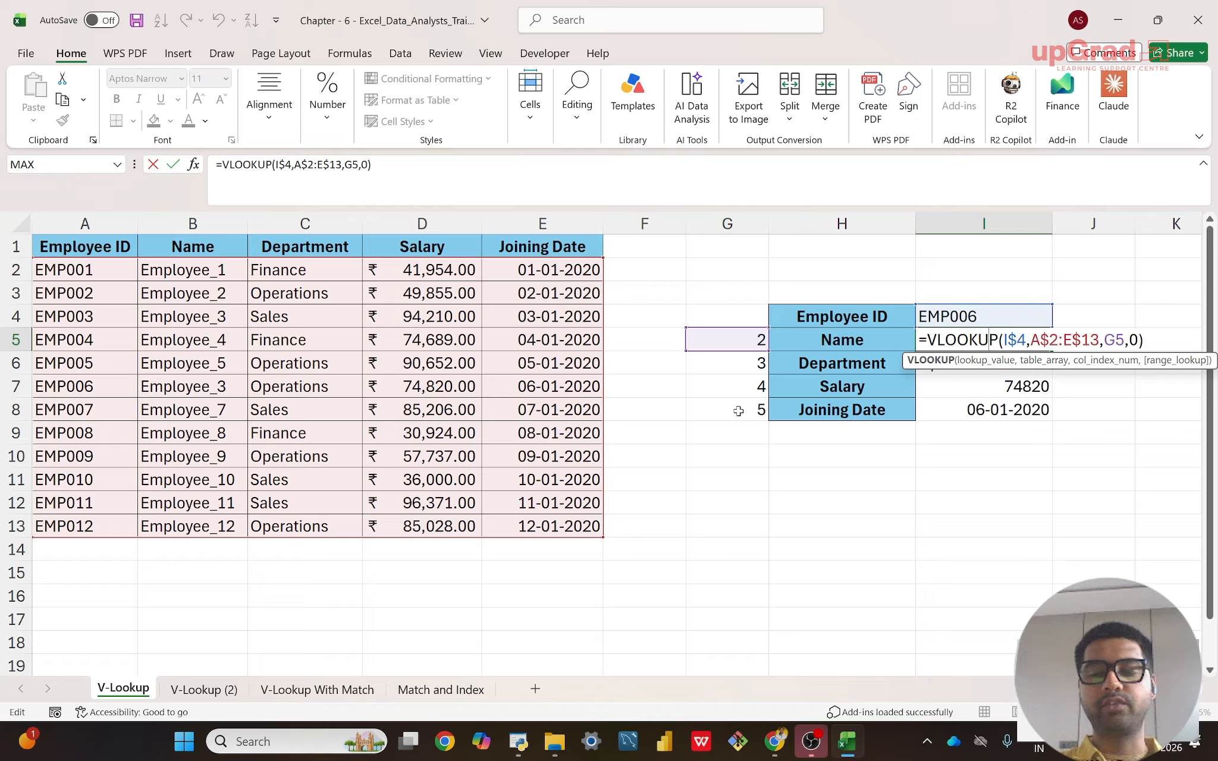
key("Return")
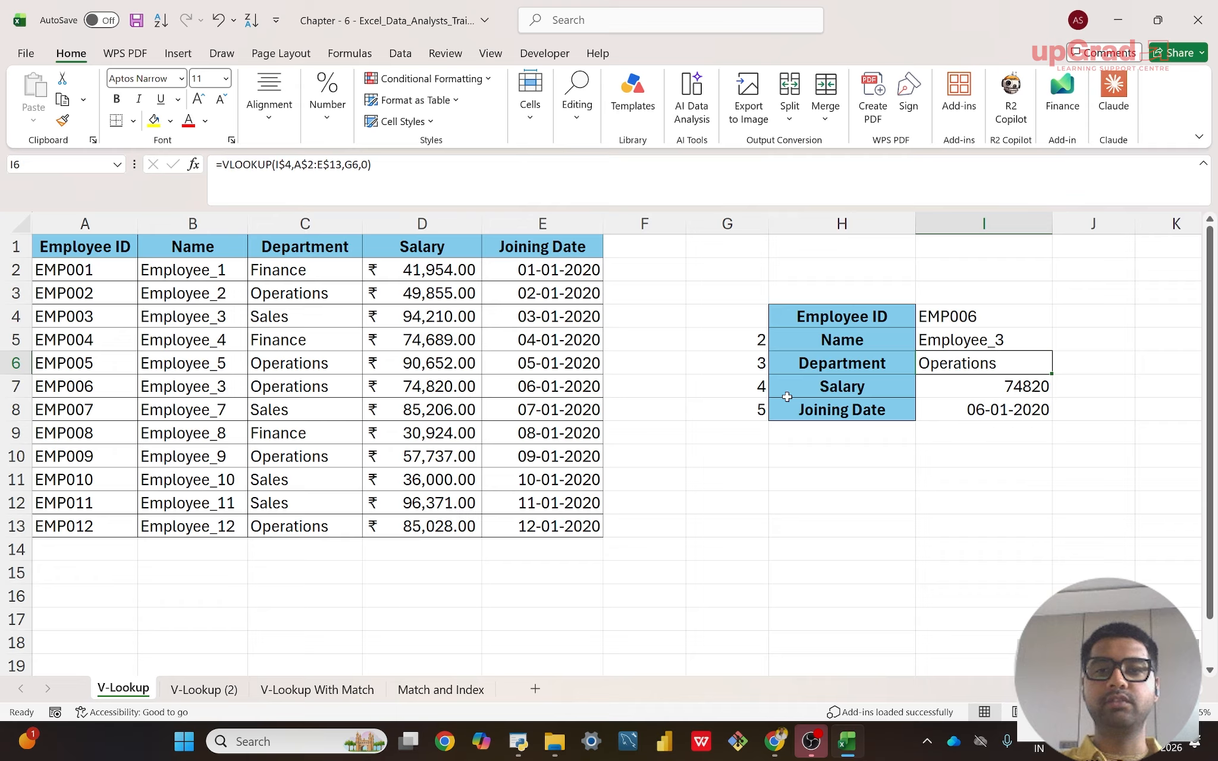
left_click(725, 340)
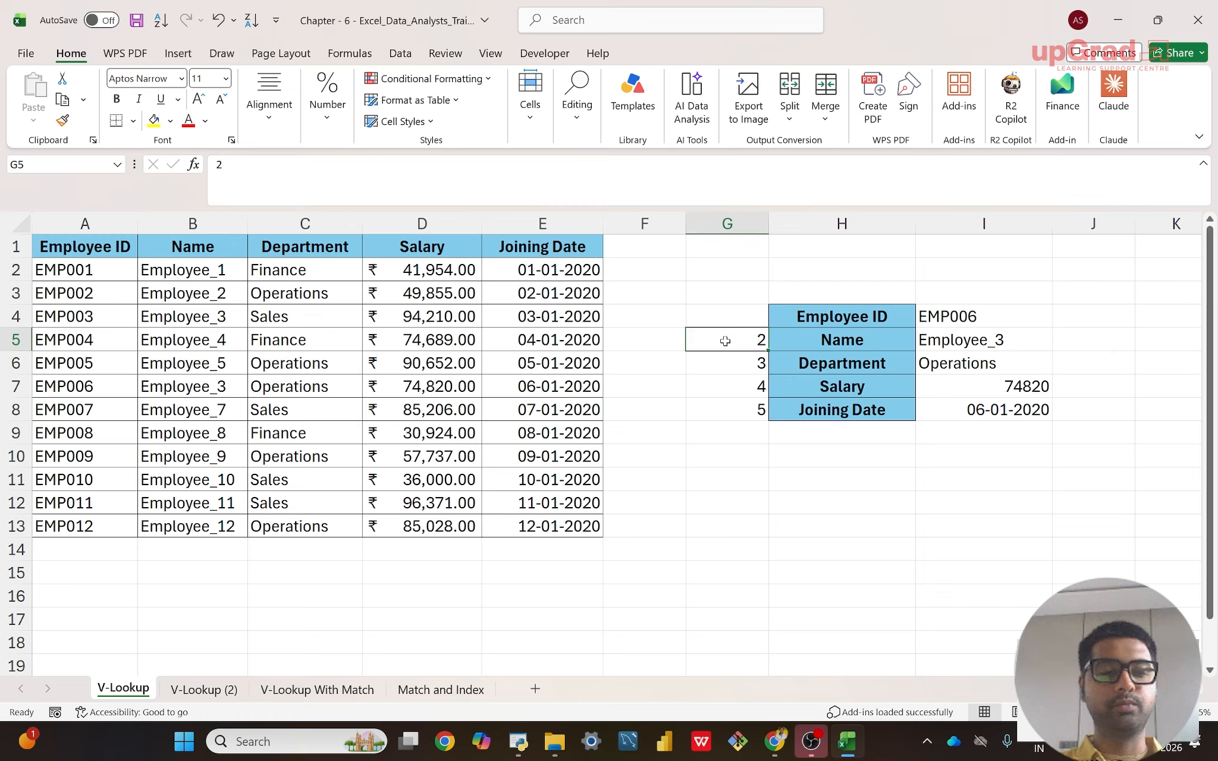
key("shift+Down")
key("shift+Down")
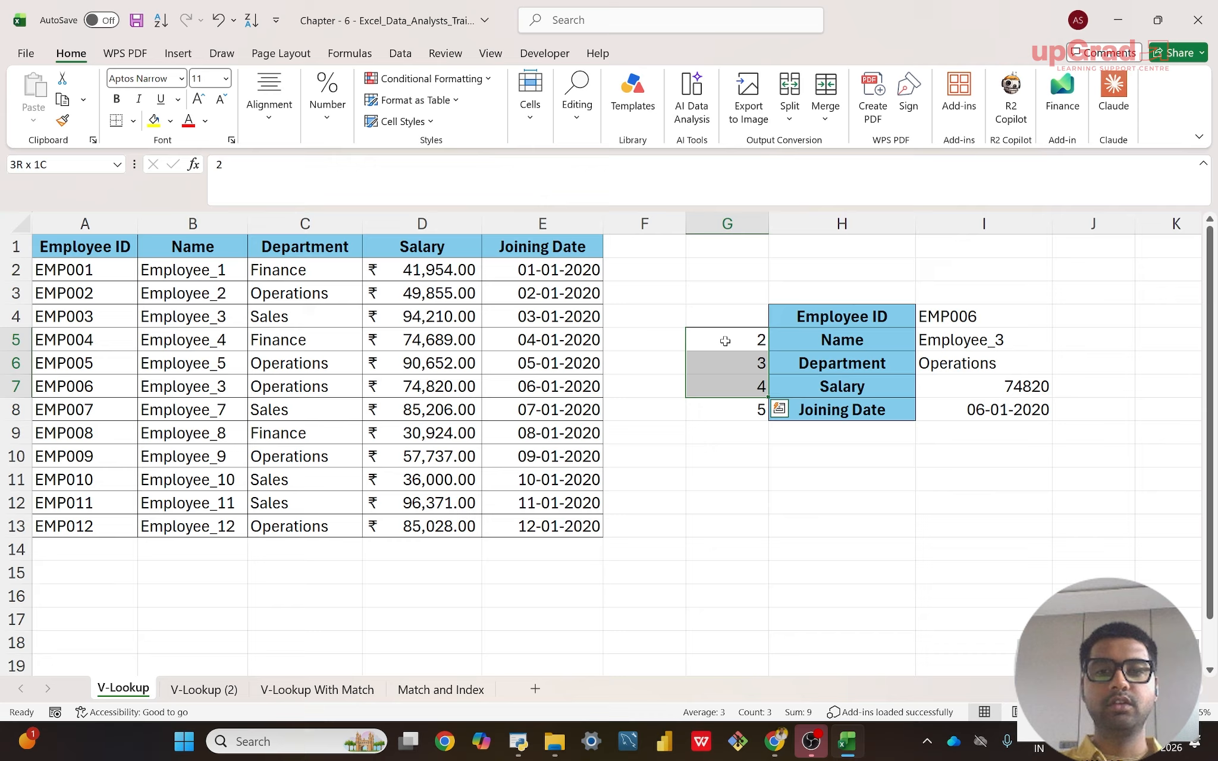
key("shift+Down")
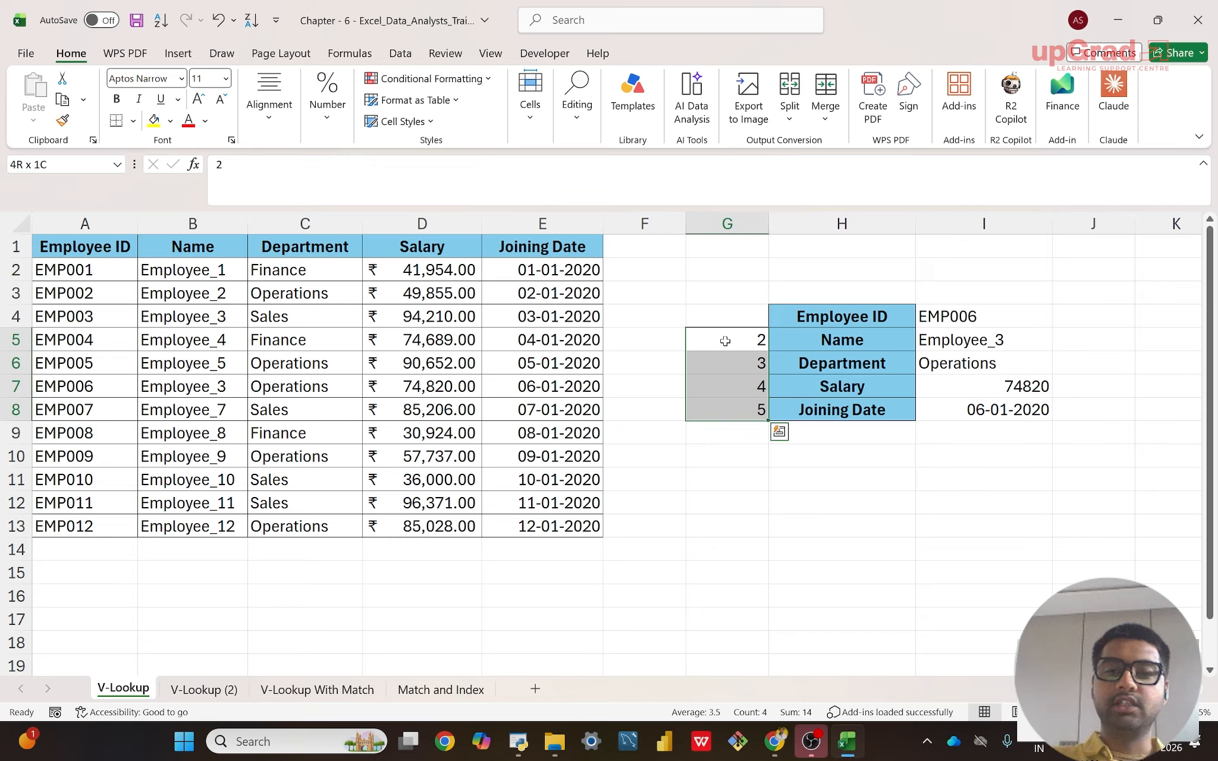
key("Delete")
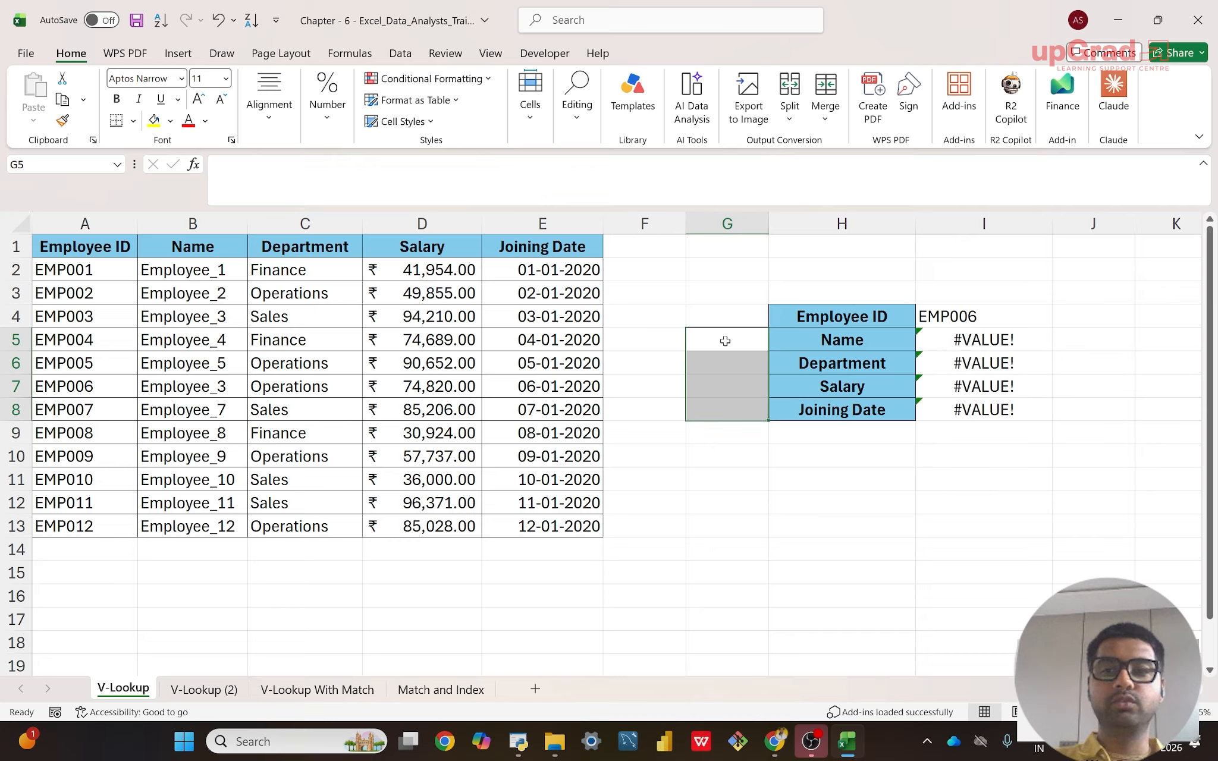
- Undo the clearing of the helper column numbers in G5:G8
left_click(977, 343)
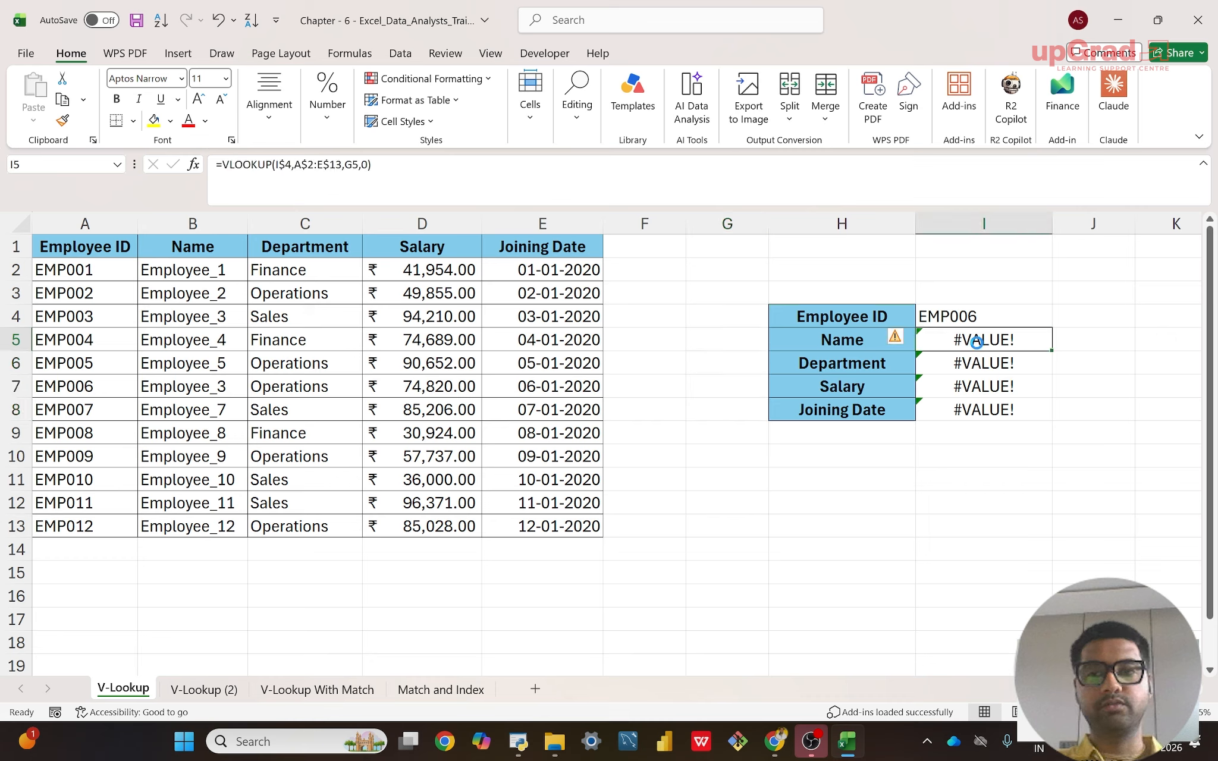
key("ctrl+z")
left_click(819, 566)
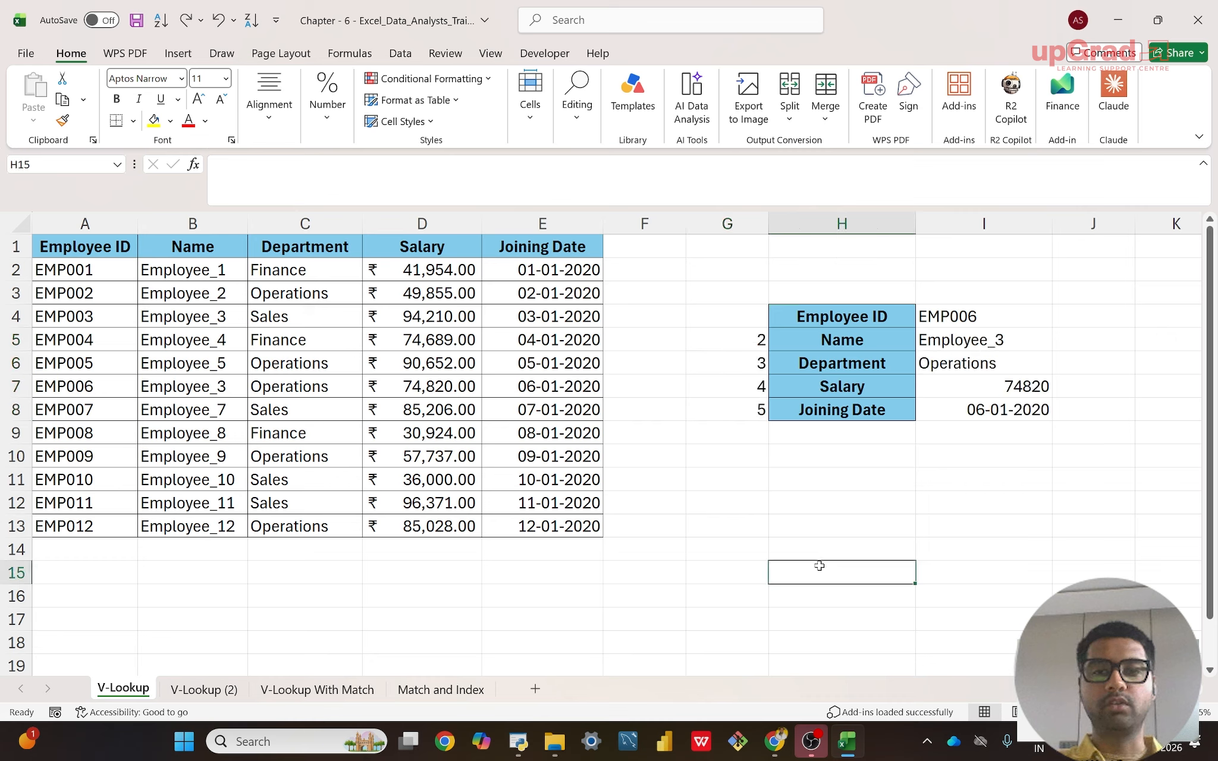
- Enter the formula =ROW() in the empty cell H11 and review it
left_click(798, 485)
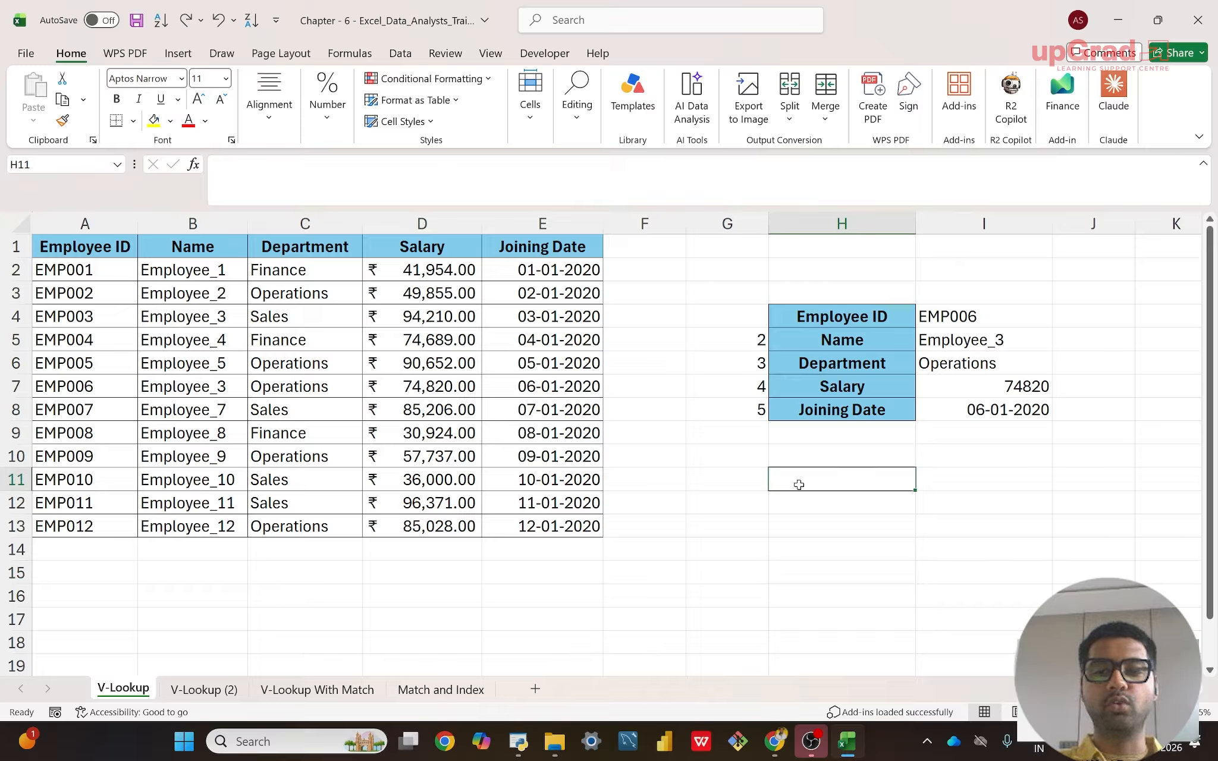
type("=")
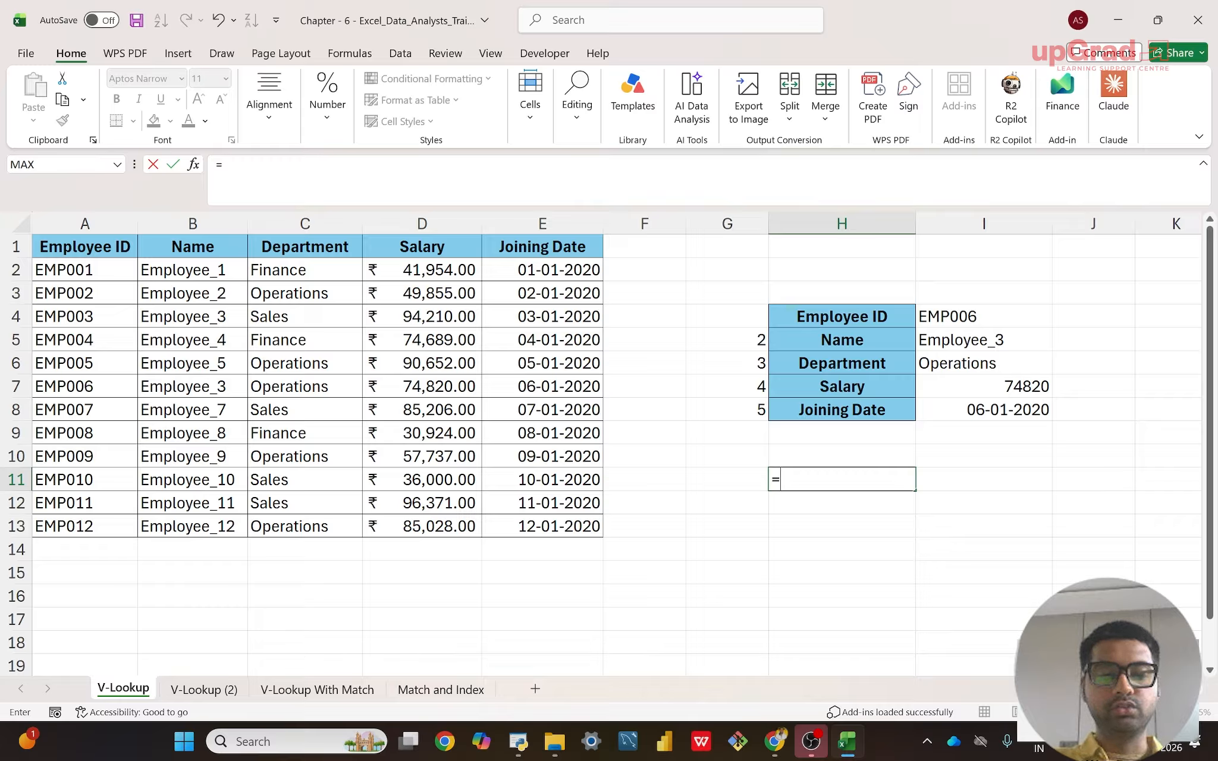
type("row")
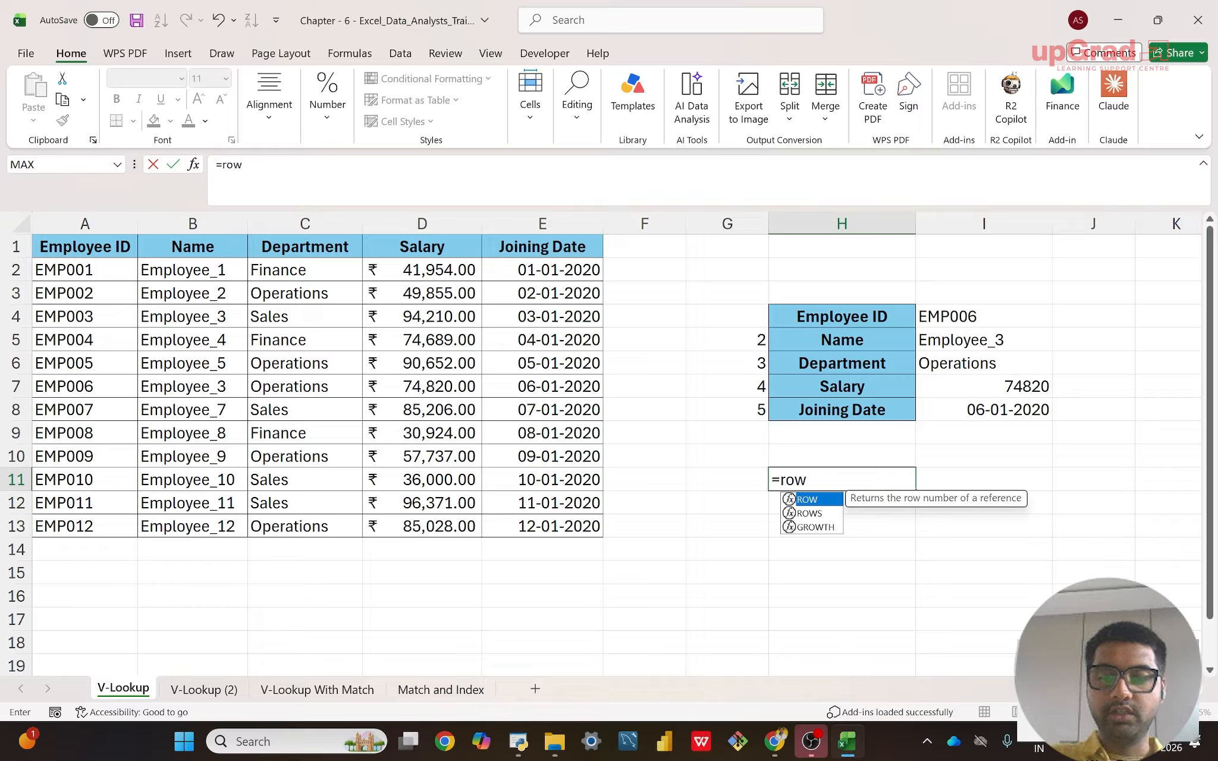
type("()")
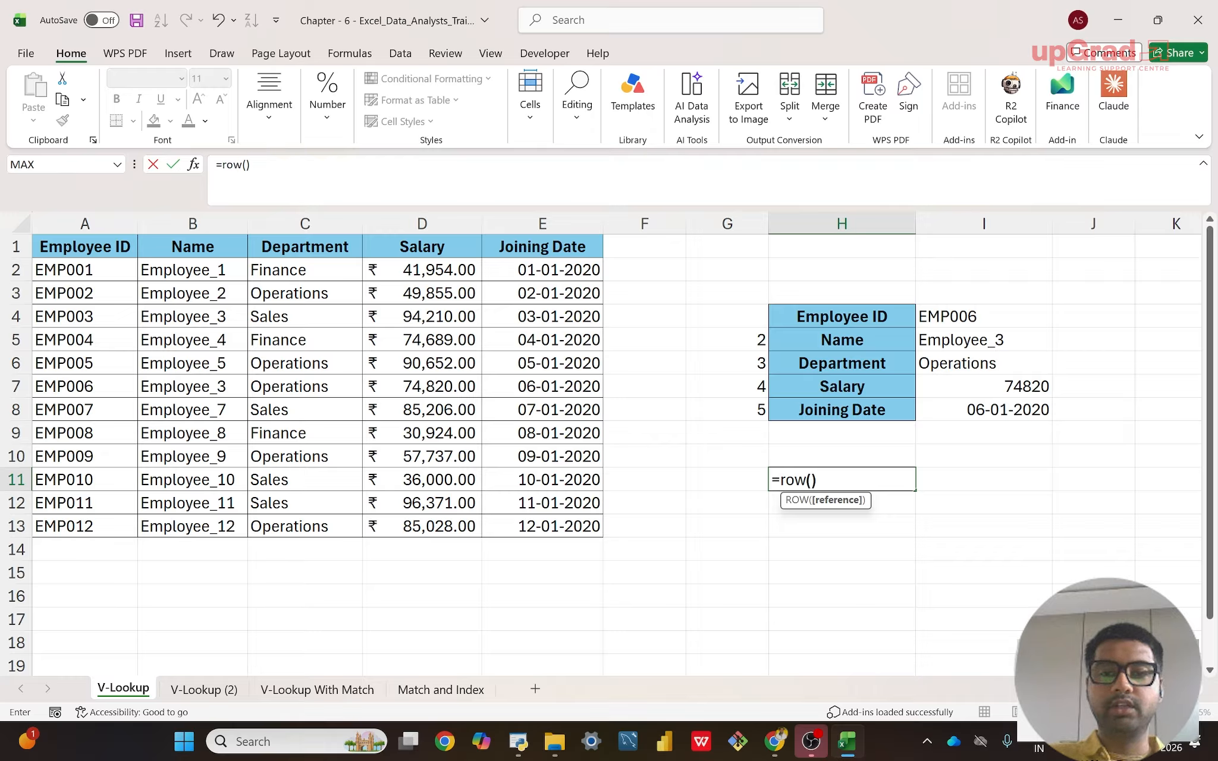
key("Return")
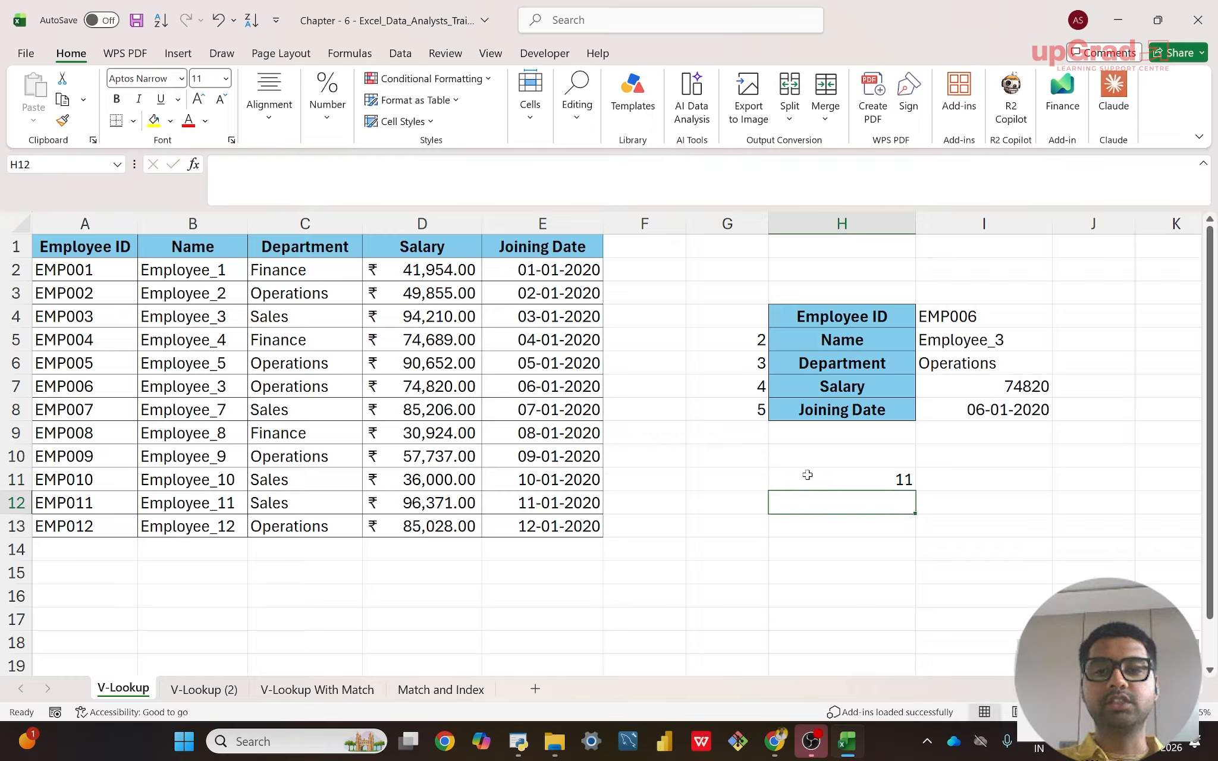
left_click(807, 474)
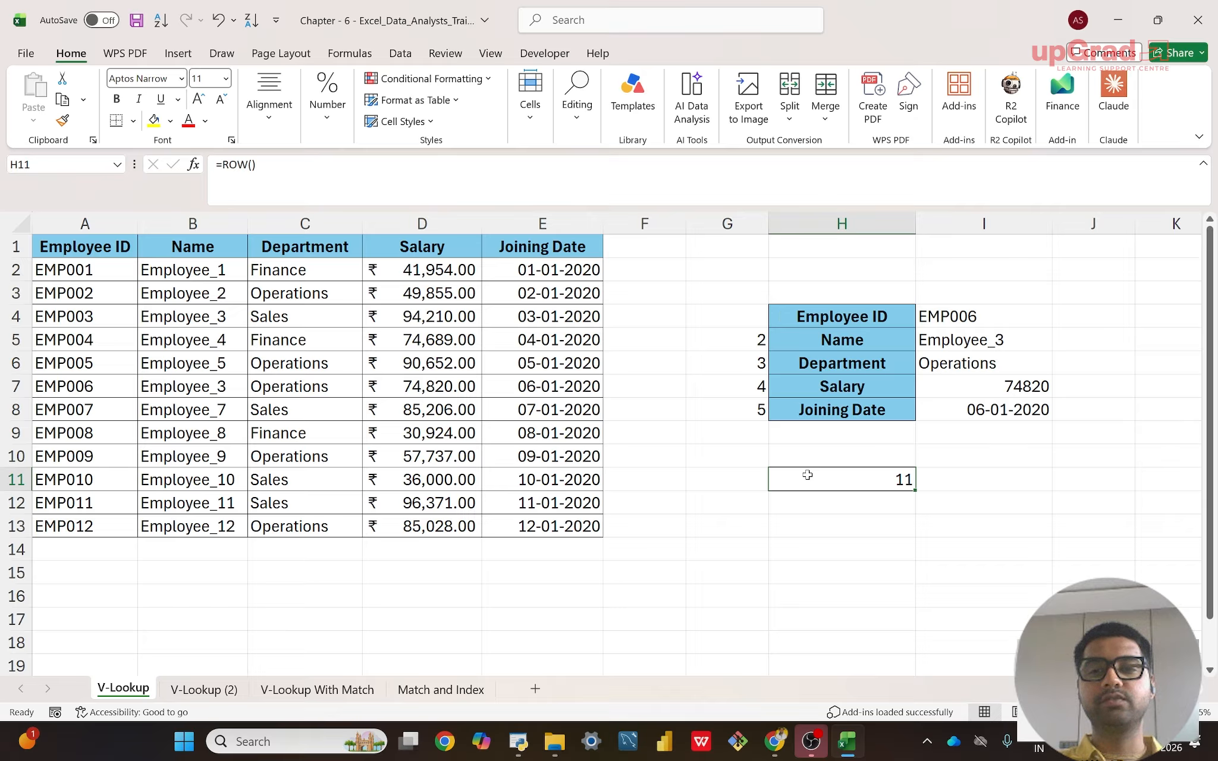
double_click(853, 484)
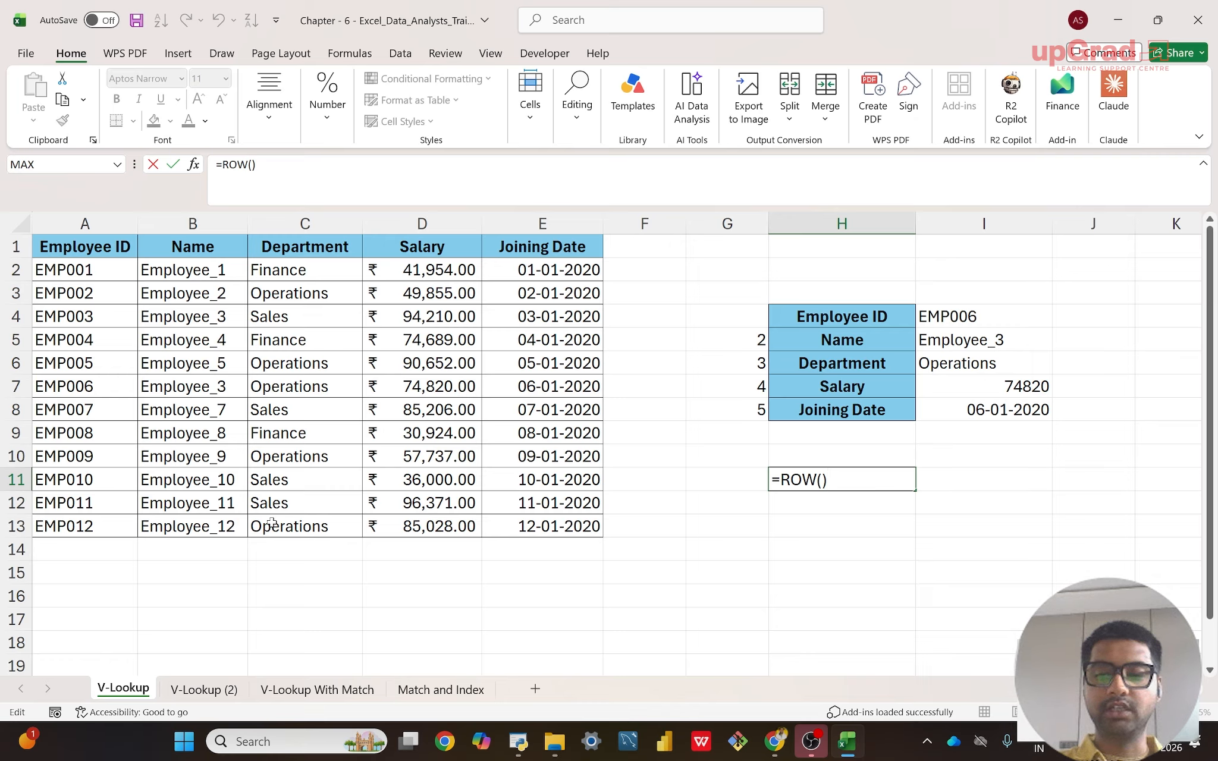
key("Return")
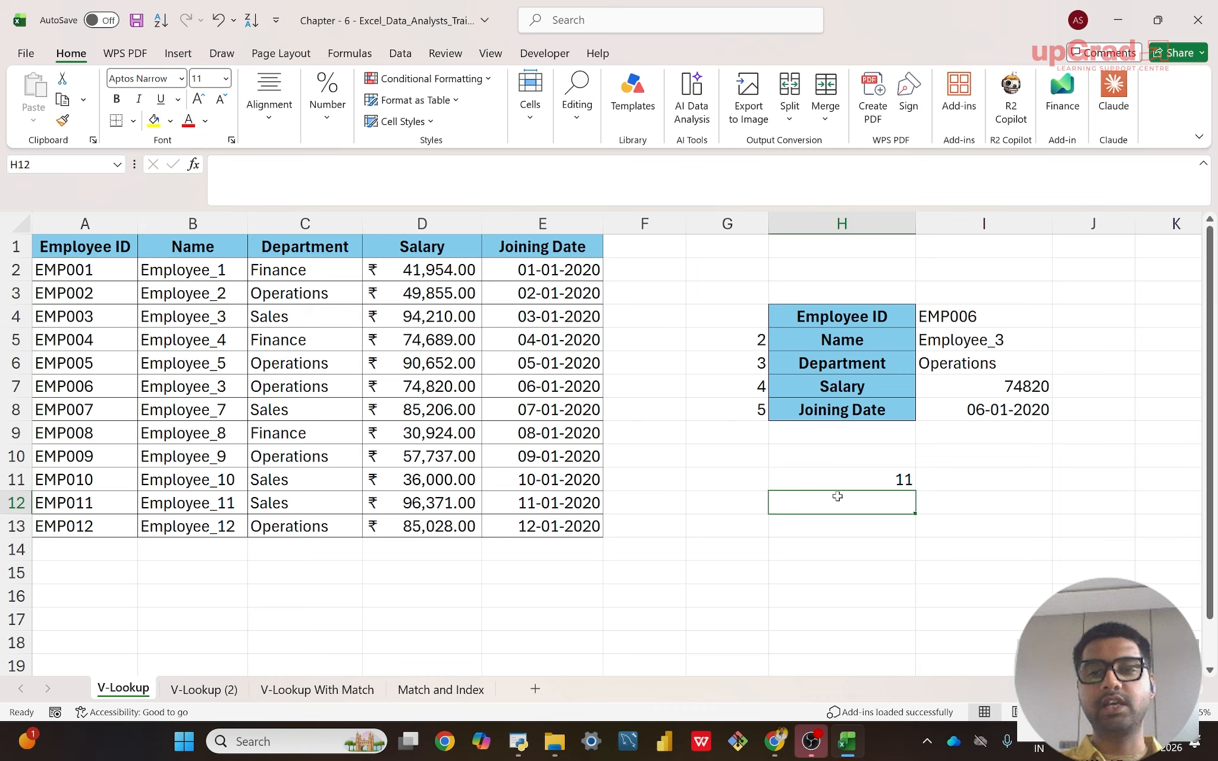
- Enter the formula =ROW() in cells J3 and I15 to compare how it behaves in other rows
left_click(1094, 291)
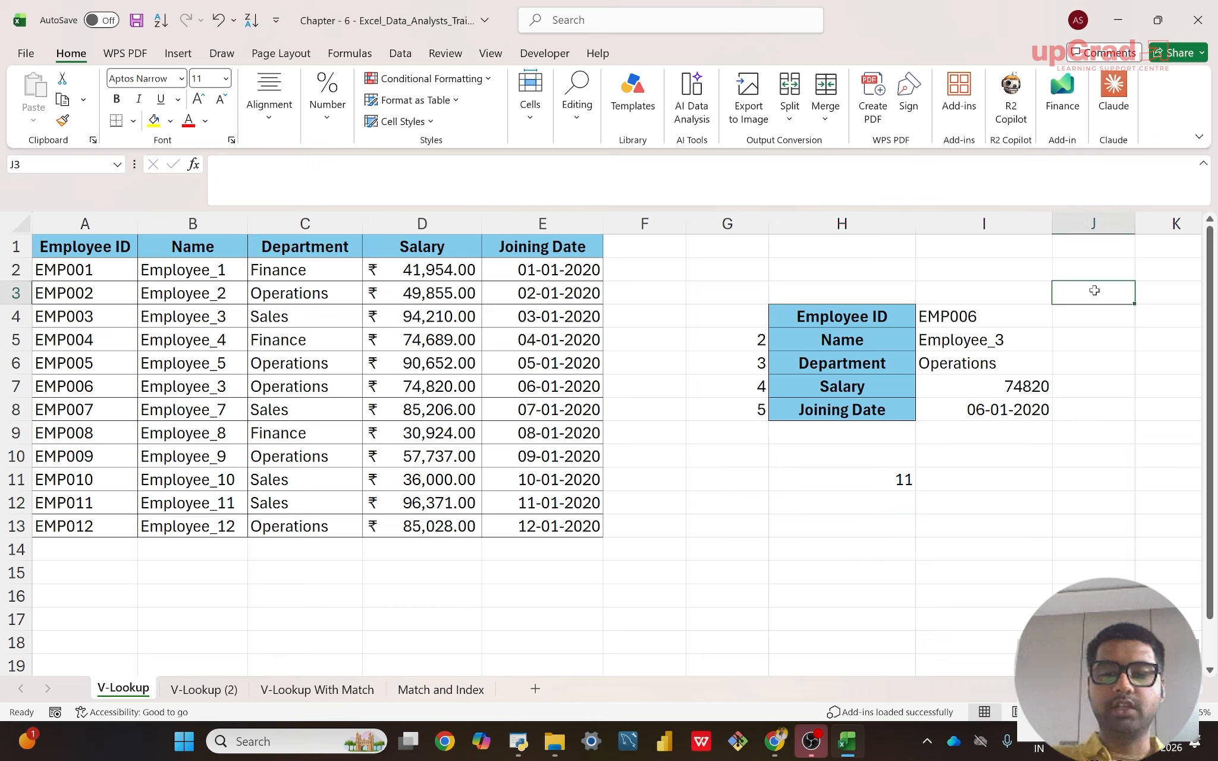
type("=row")
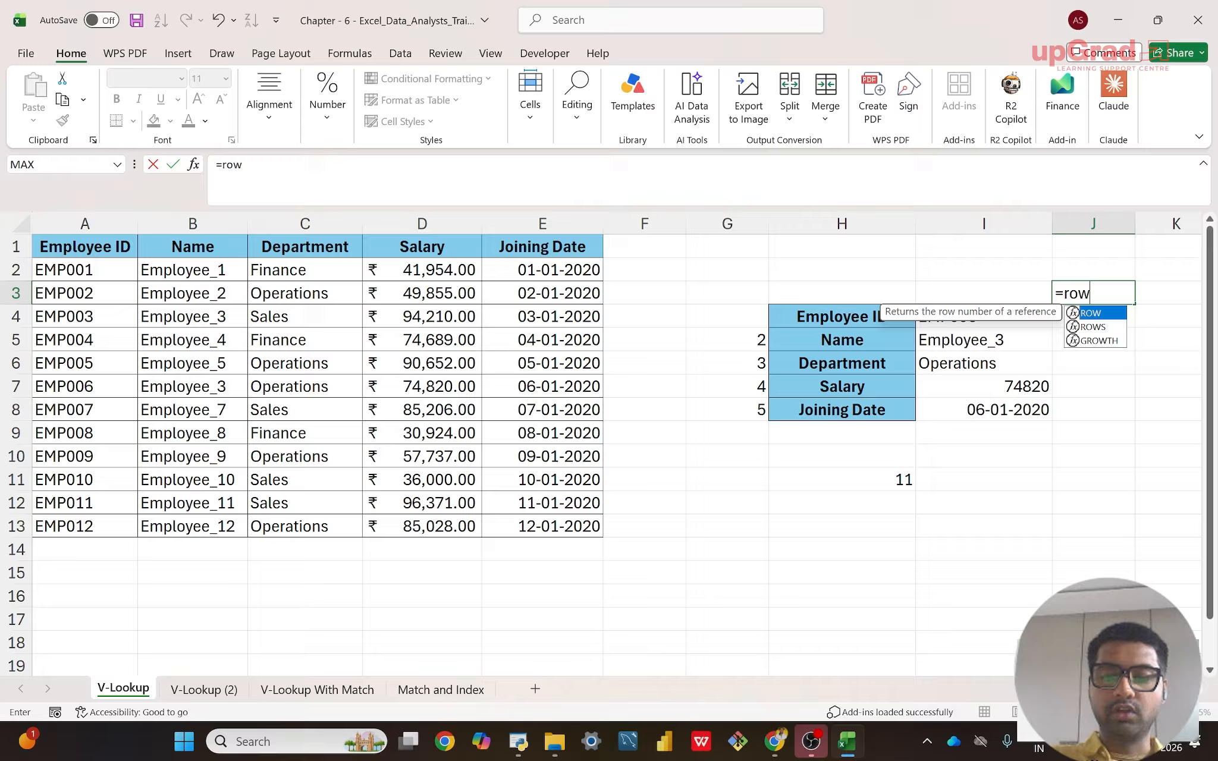
type("()")
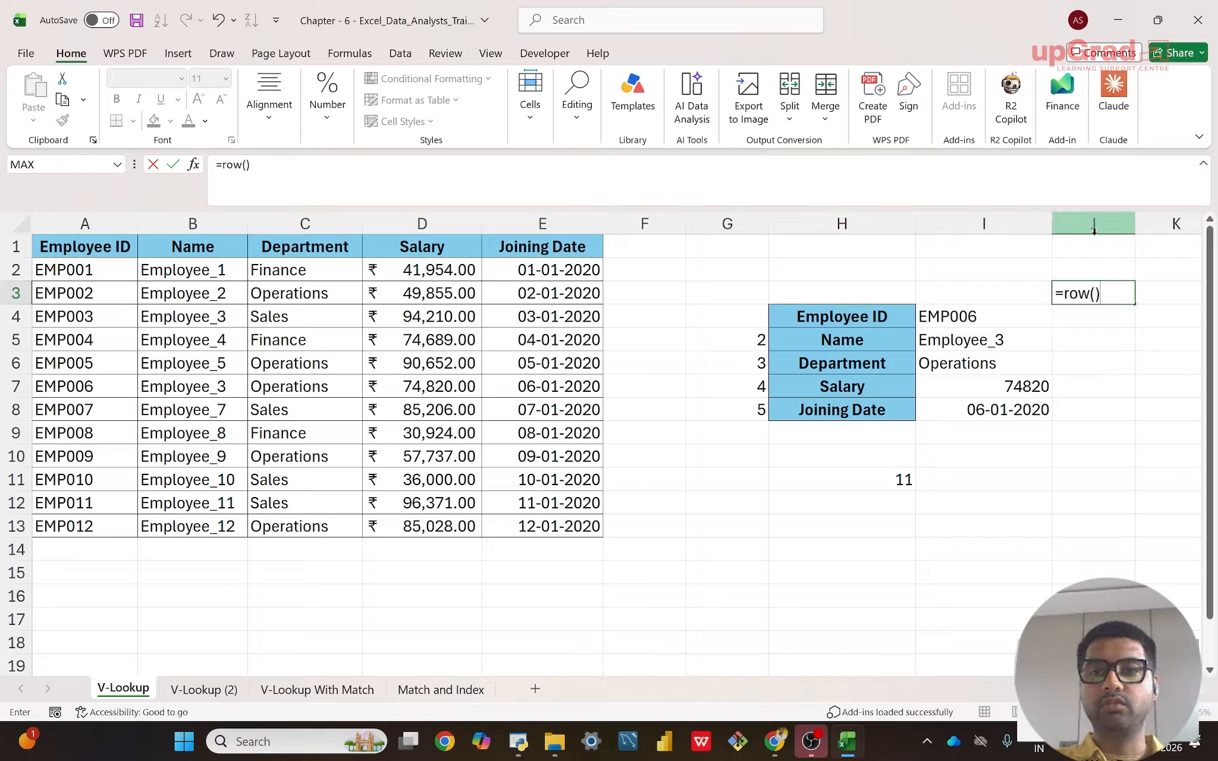
key("Return")
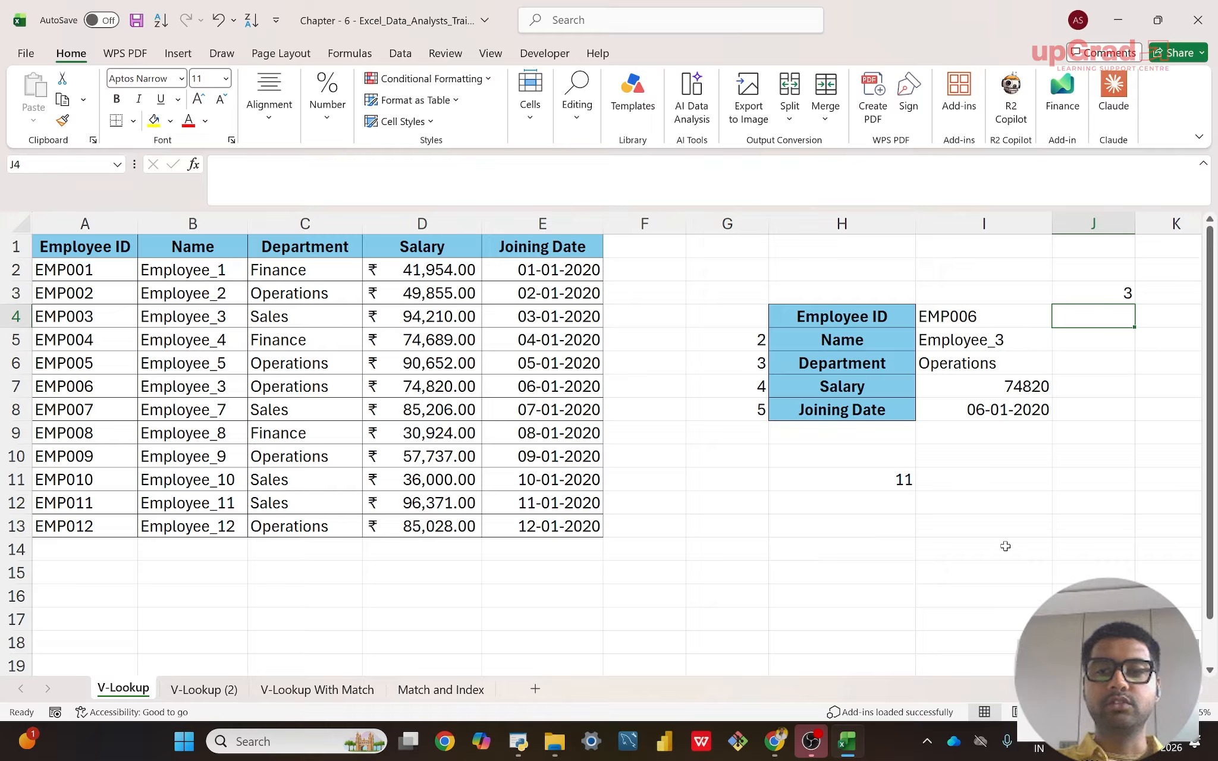
left_click(984, 576)
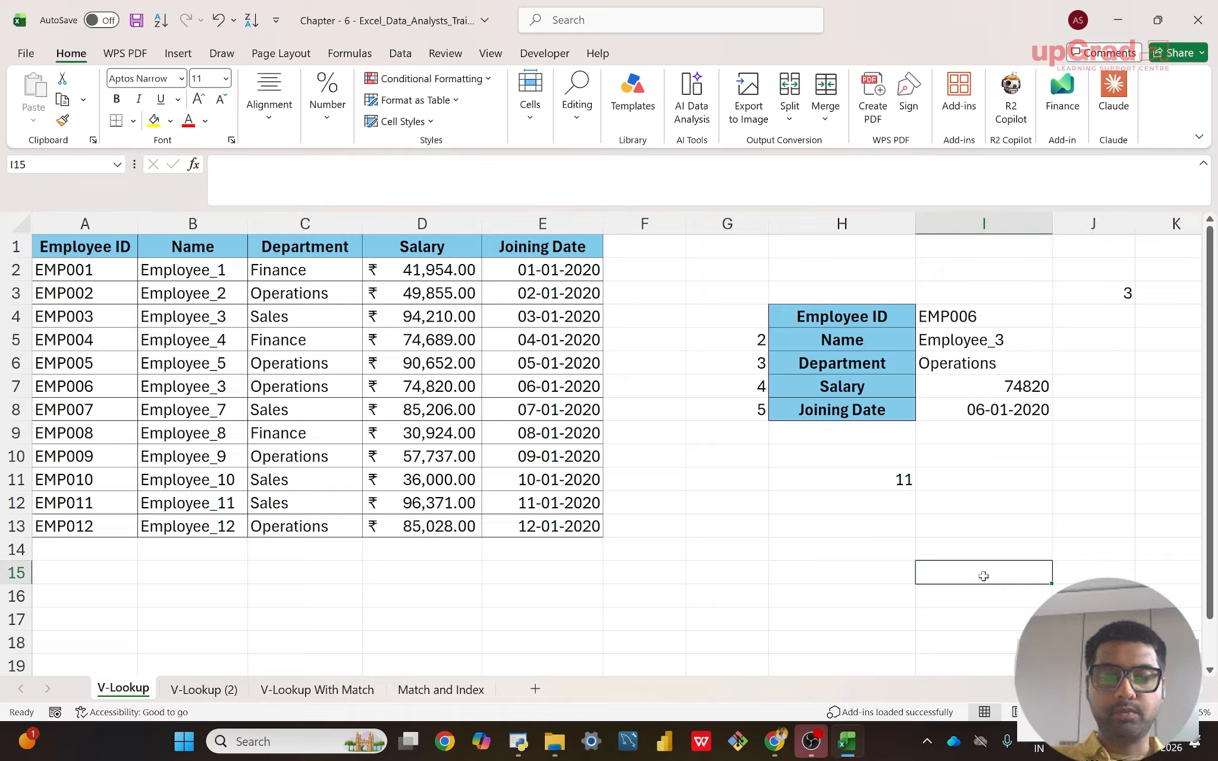
type("=row")
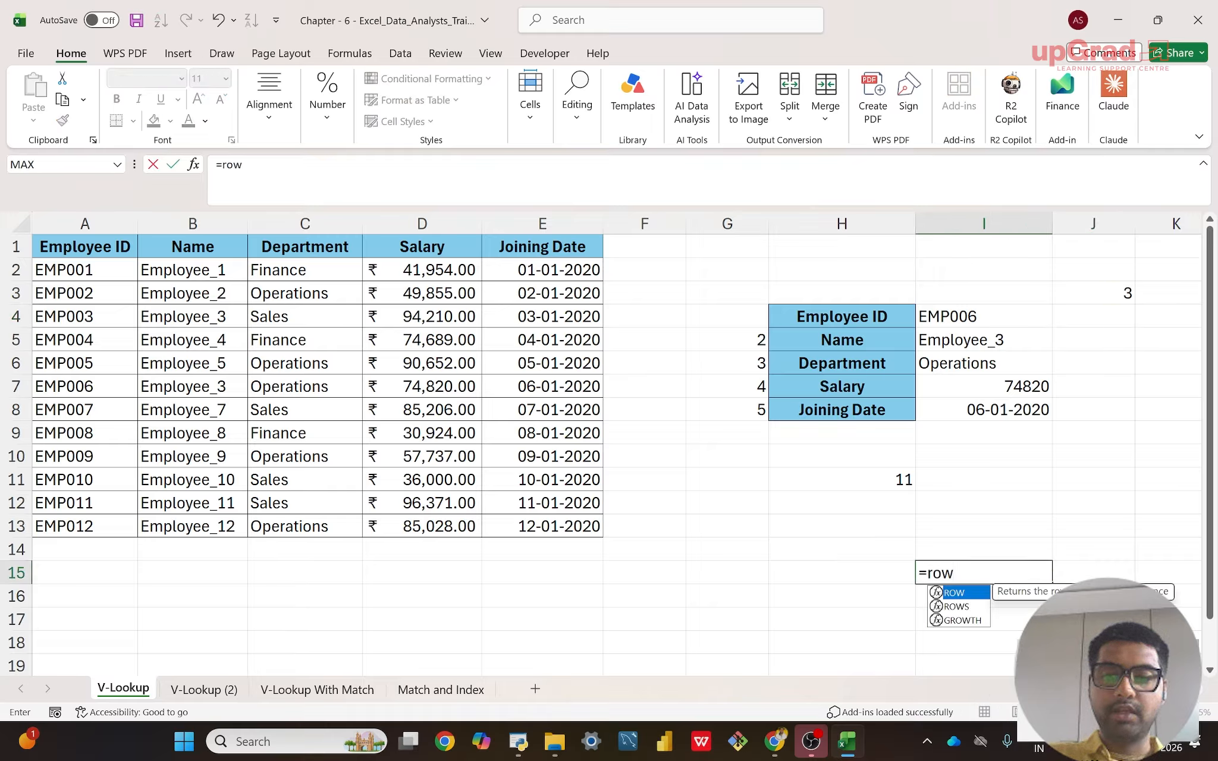
type("()")
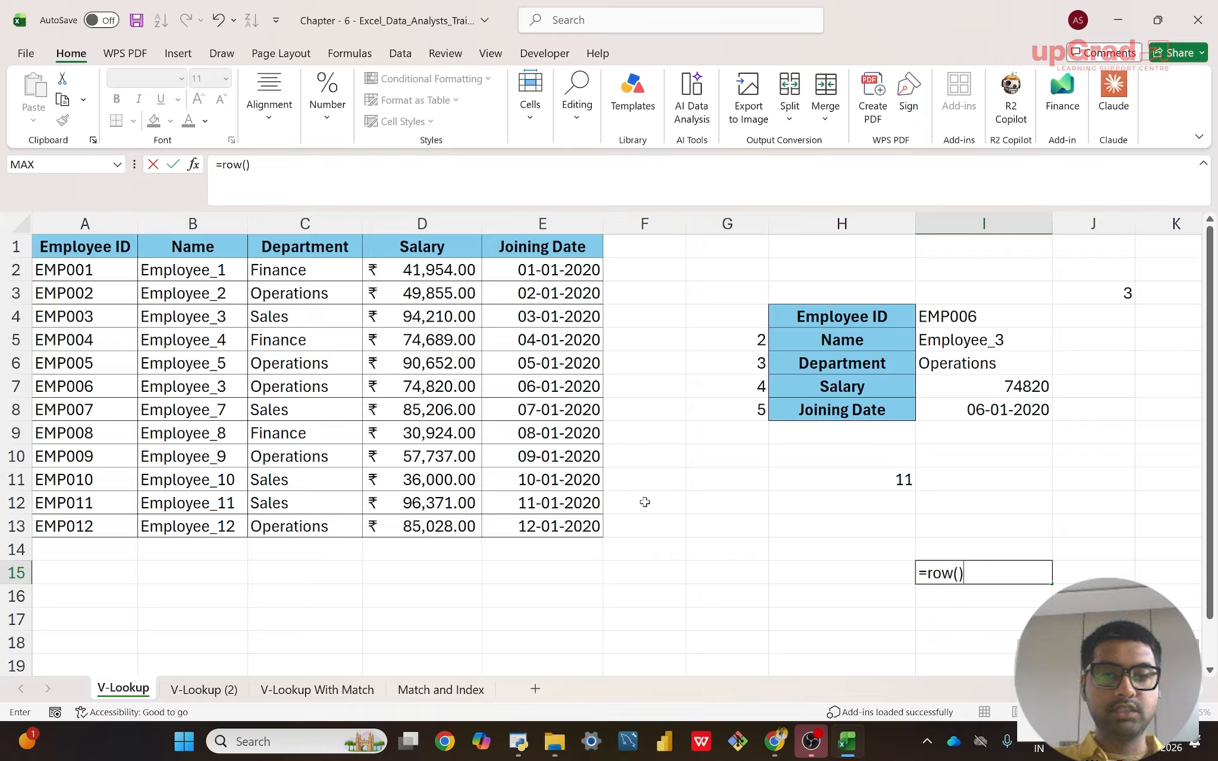
key("Return")
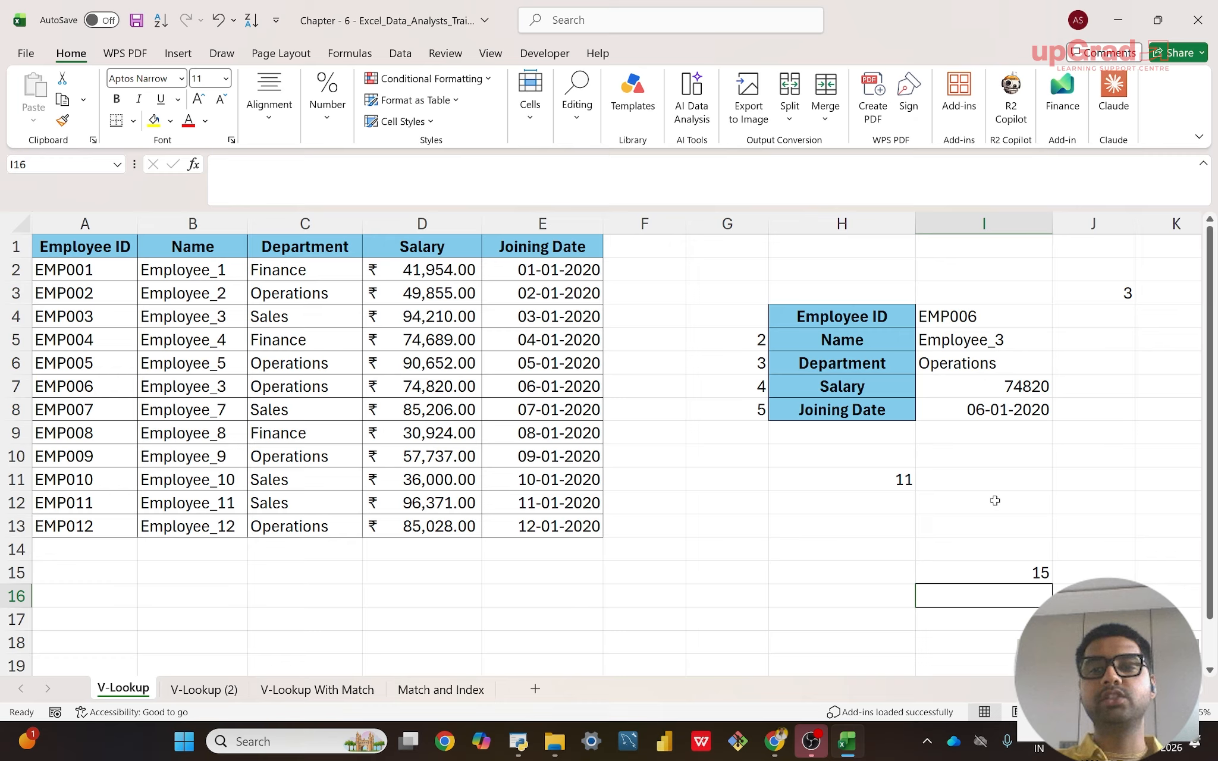
- Replace the G5 column index in the I5 VLOOKUP formula with ROW()-3
double_click(956, 340)
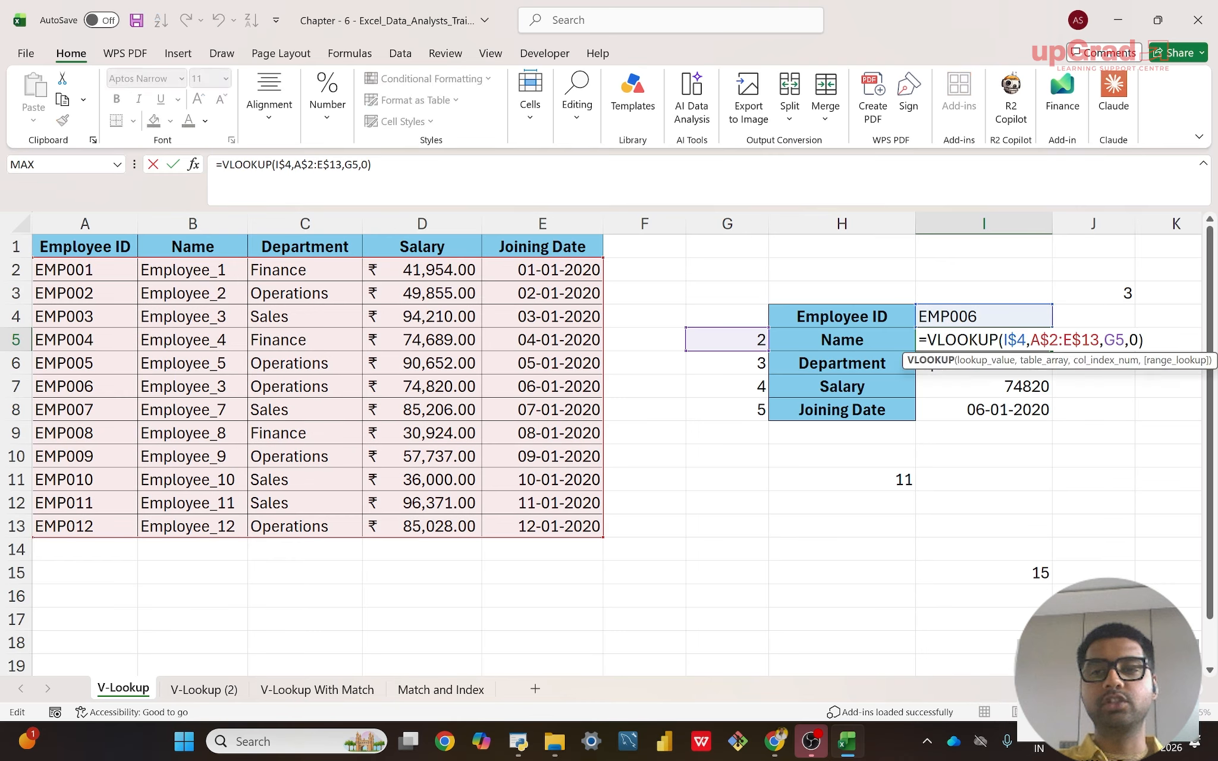
left_click(1123, 340)
key("BackSpace")
key("BackSpace")
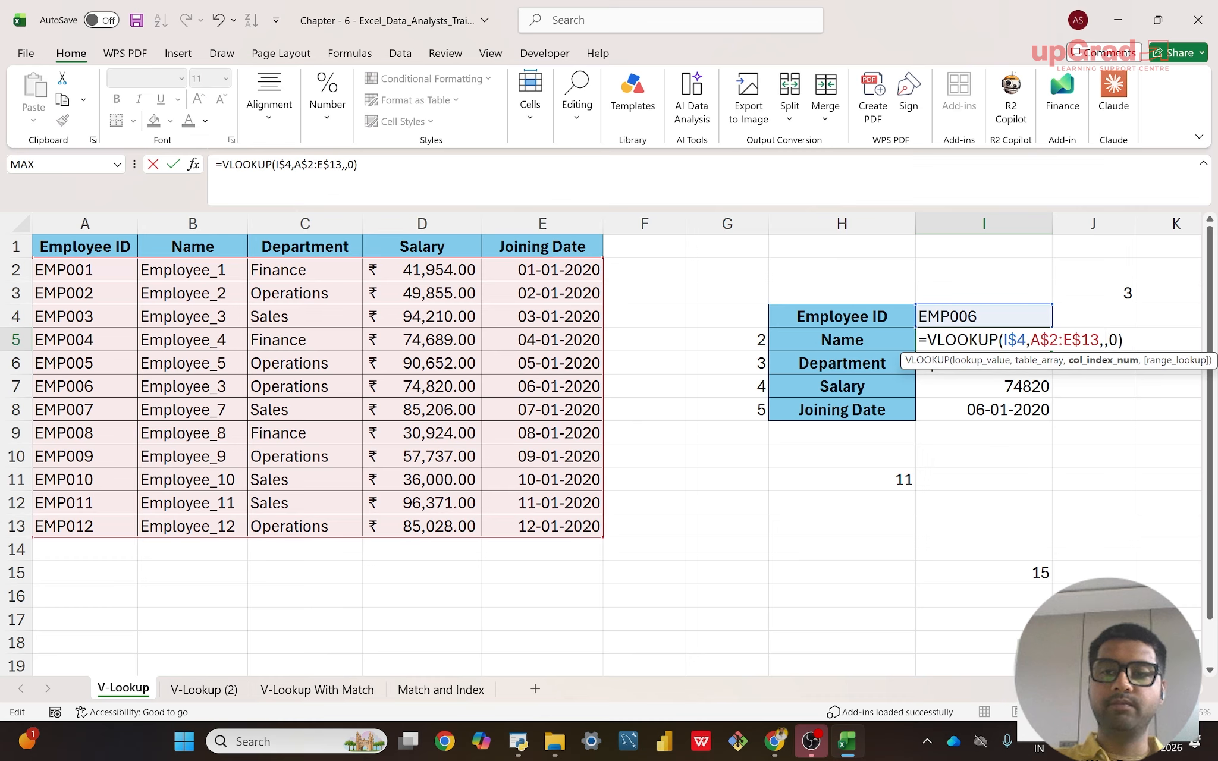
type("row()")
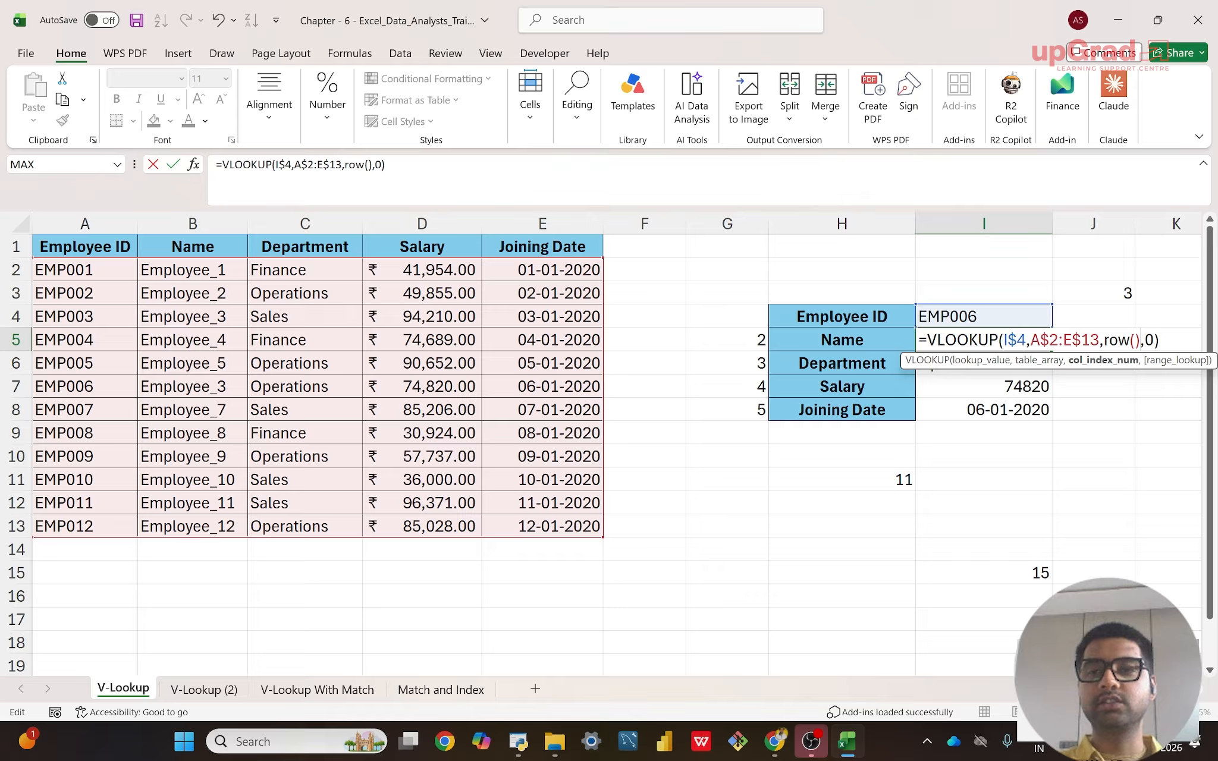
type("-3")
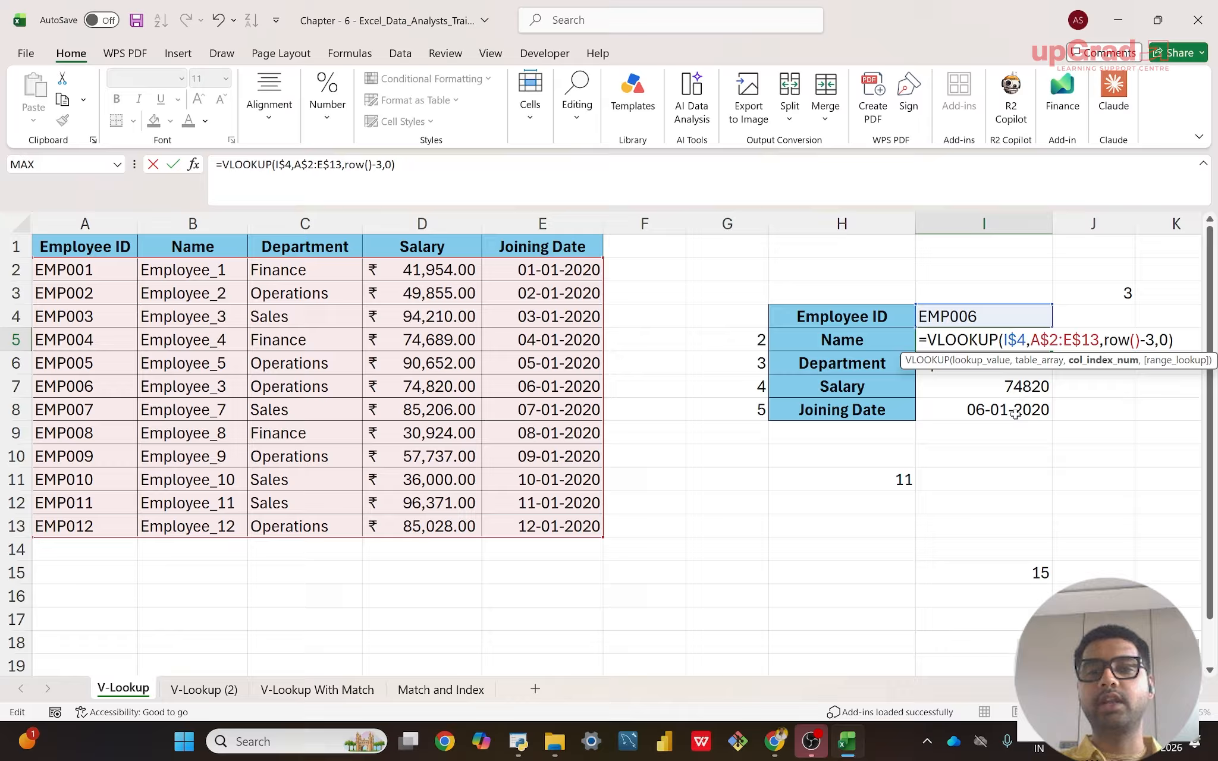
key("ctrl+Return")
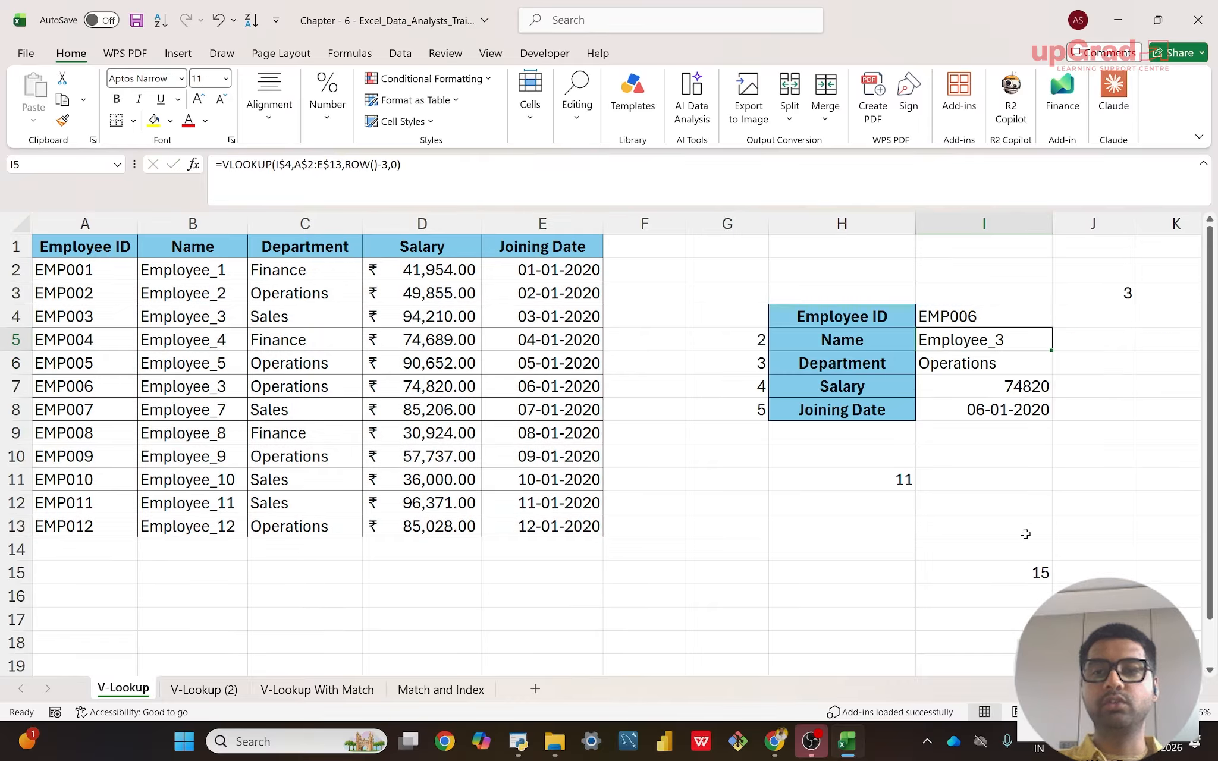
- Fill the I5 formula down through I8 and check the copied formula in the Salary cell I7
key("shift+Down")
key("shift+Down")
key("shift+Down")
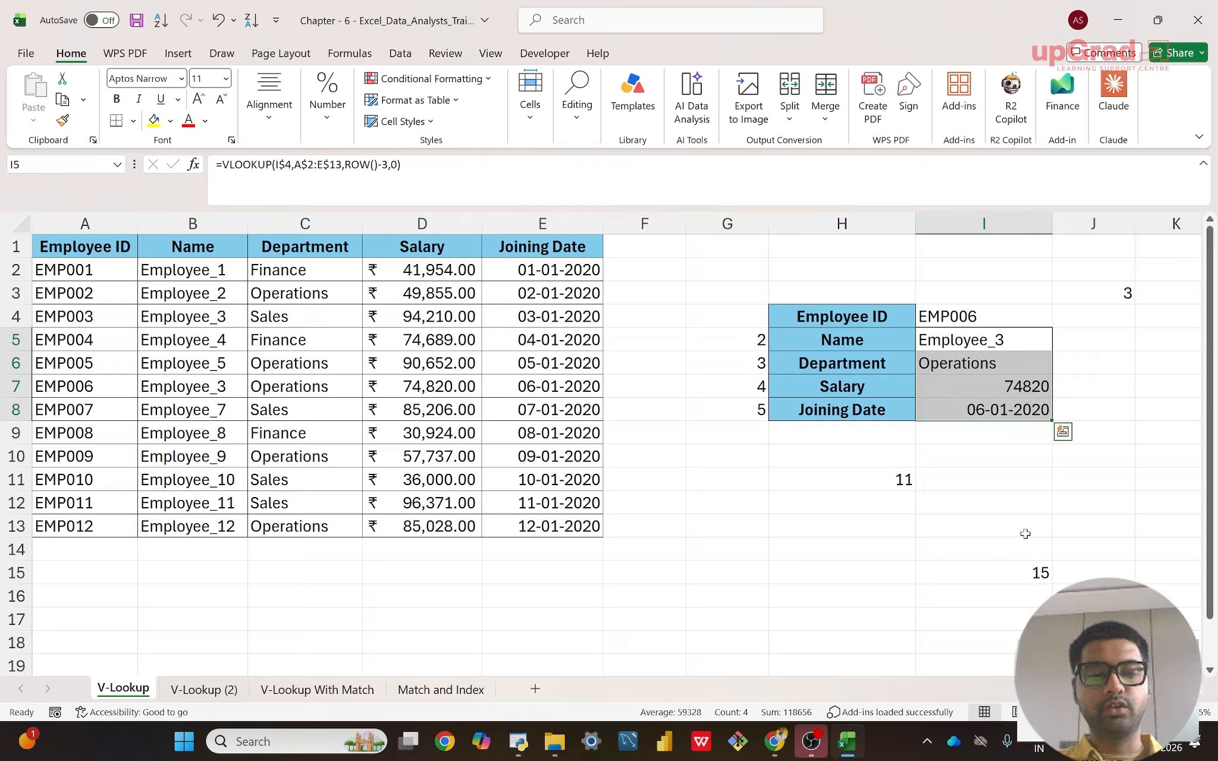
key("ctrl+d")
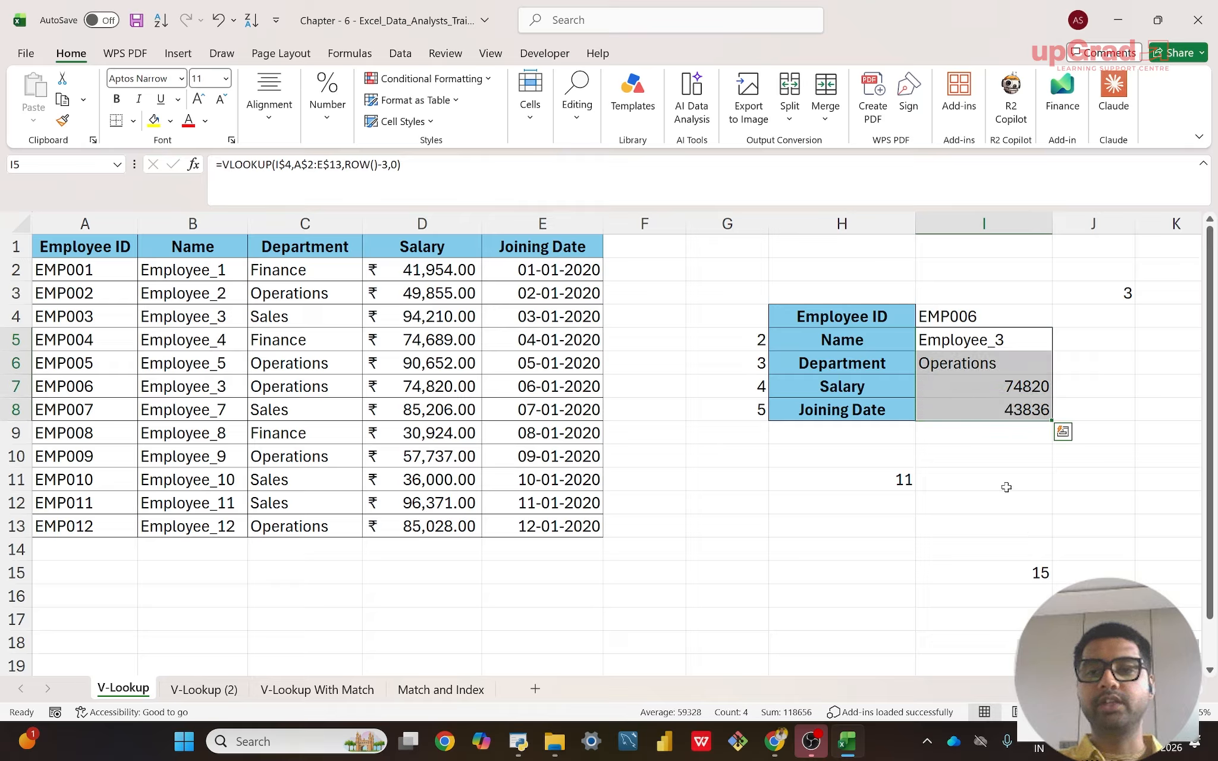
left_click(960, 384)
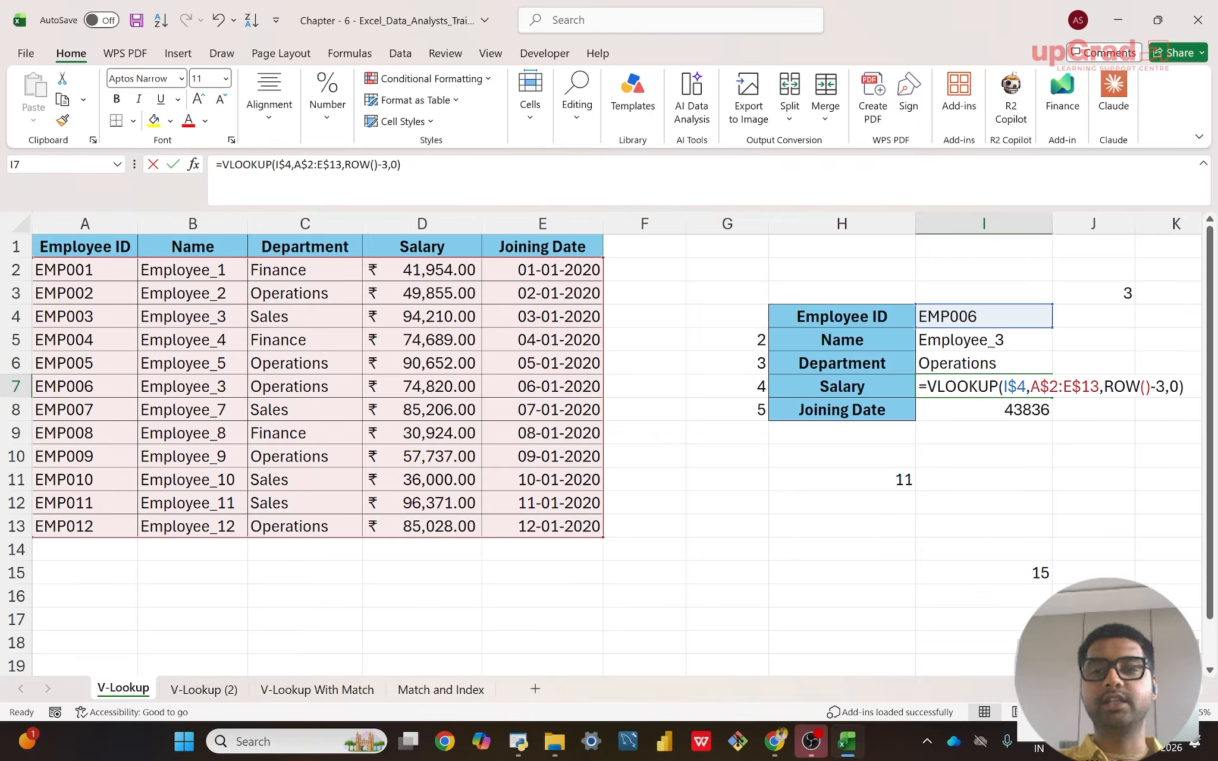
double_click(957, 386)
key("Return")
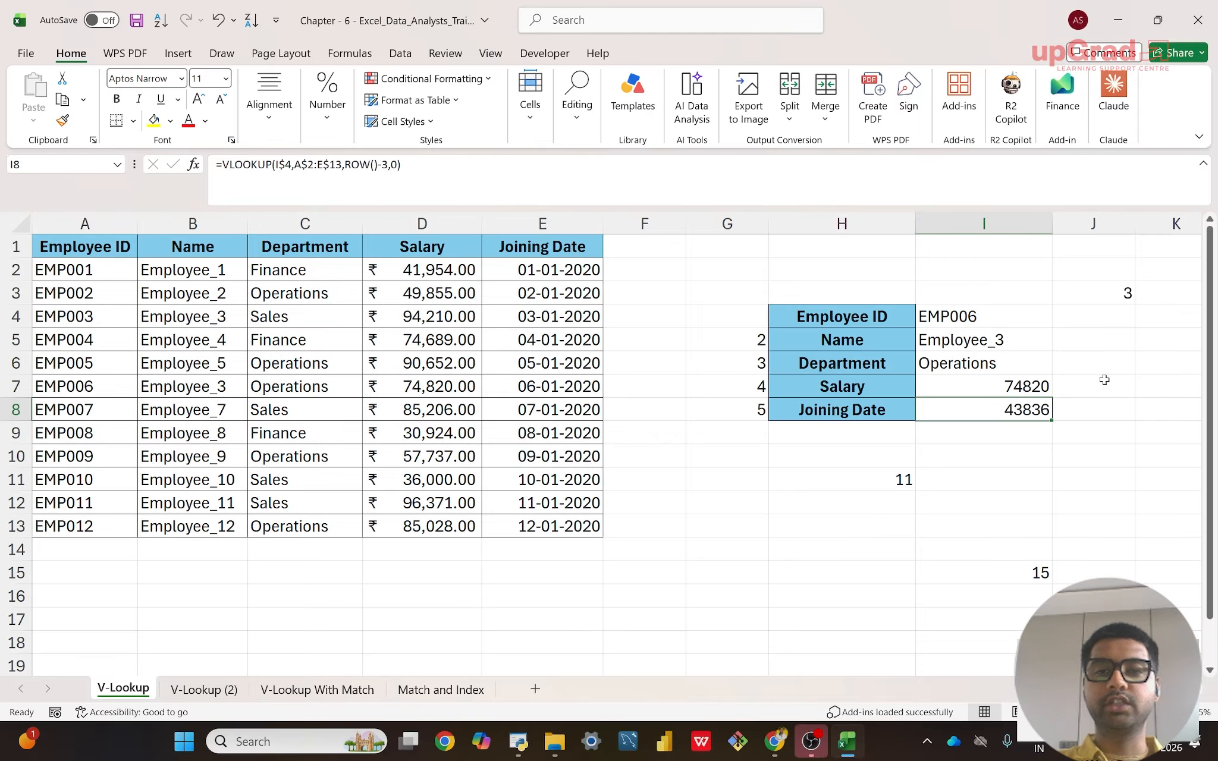
- Clear the helper column numbers from G5:G8 and review the ROW-based VLOOKUP formula in I5
left_click(753, 342)
key("shift+Down")
key("shift+Down")
key("shift+Down")
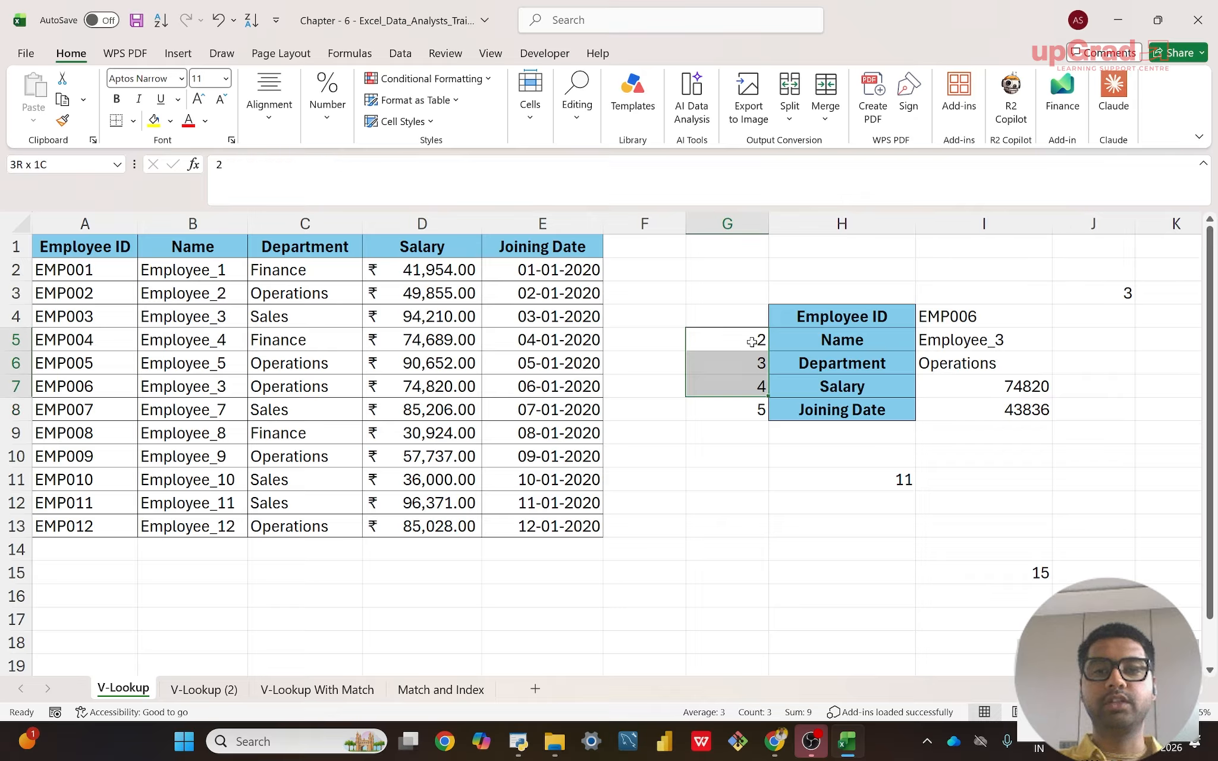
key("Delete")
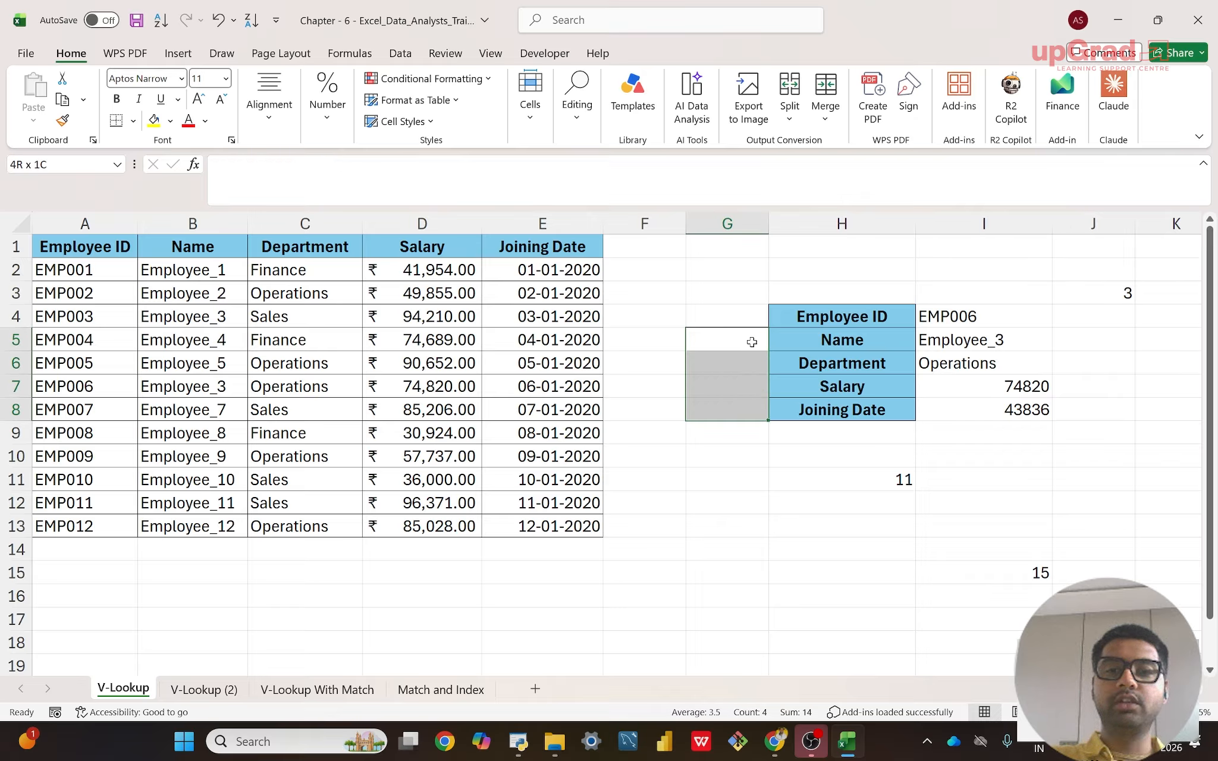
left_click(1001, 341)
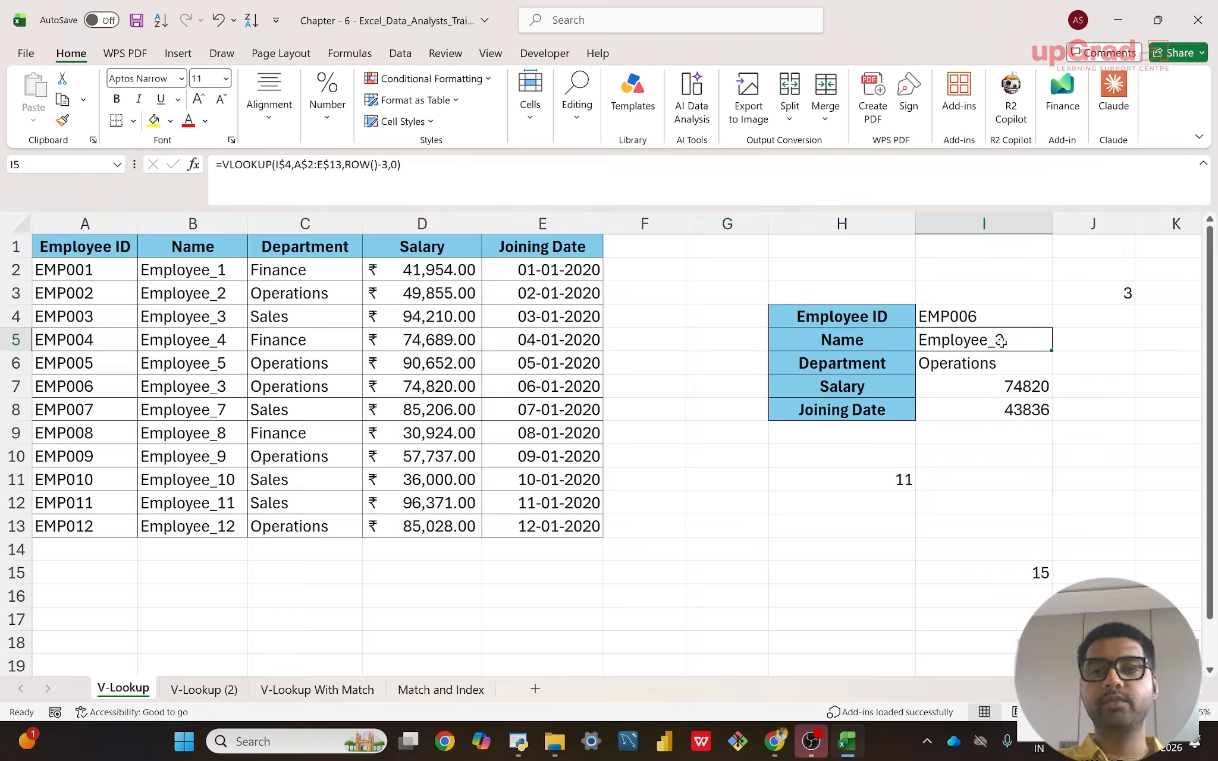
left_click(964, 316)
double_click(963, 316)
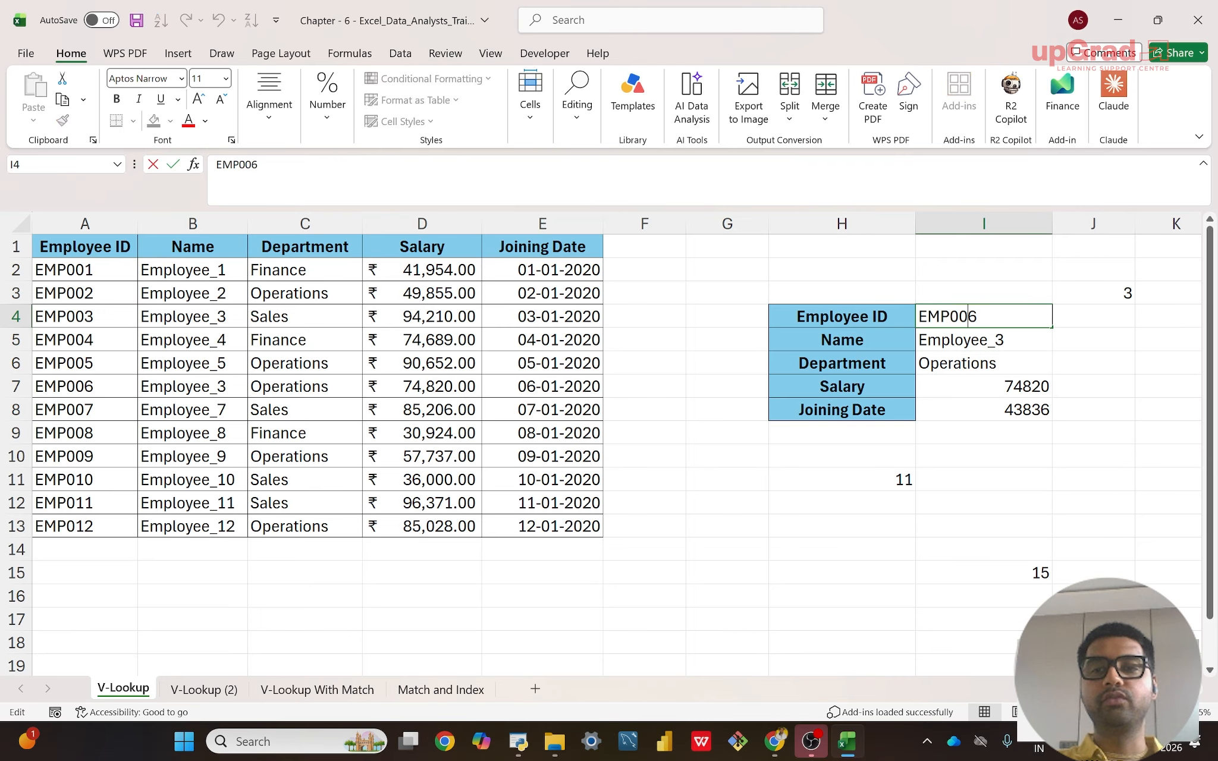
key("Escape")
double_click(981, 342)
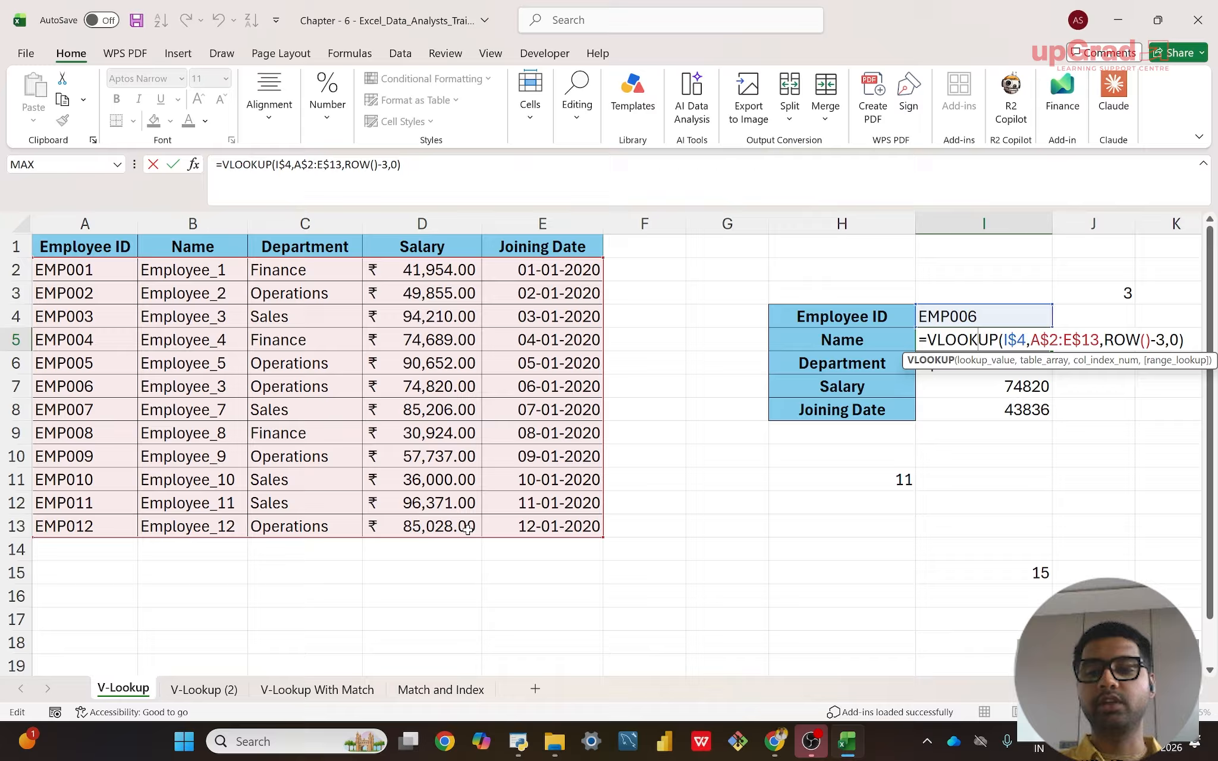
key("Return")
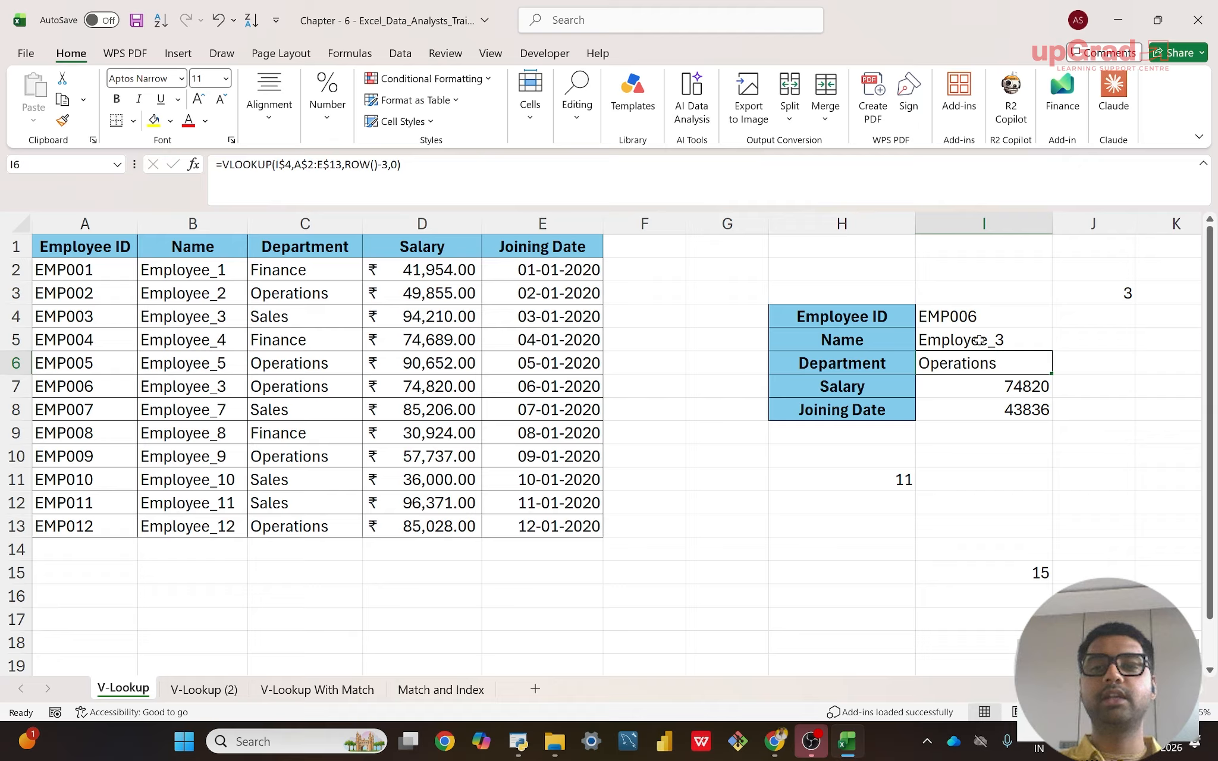
- Format the Joining Date result in I8 as Short Date again
left_click(983, 411)
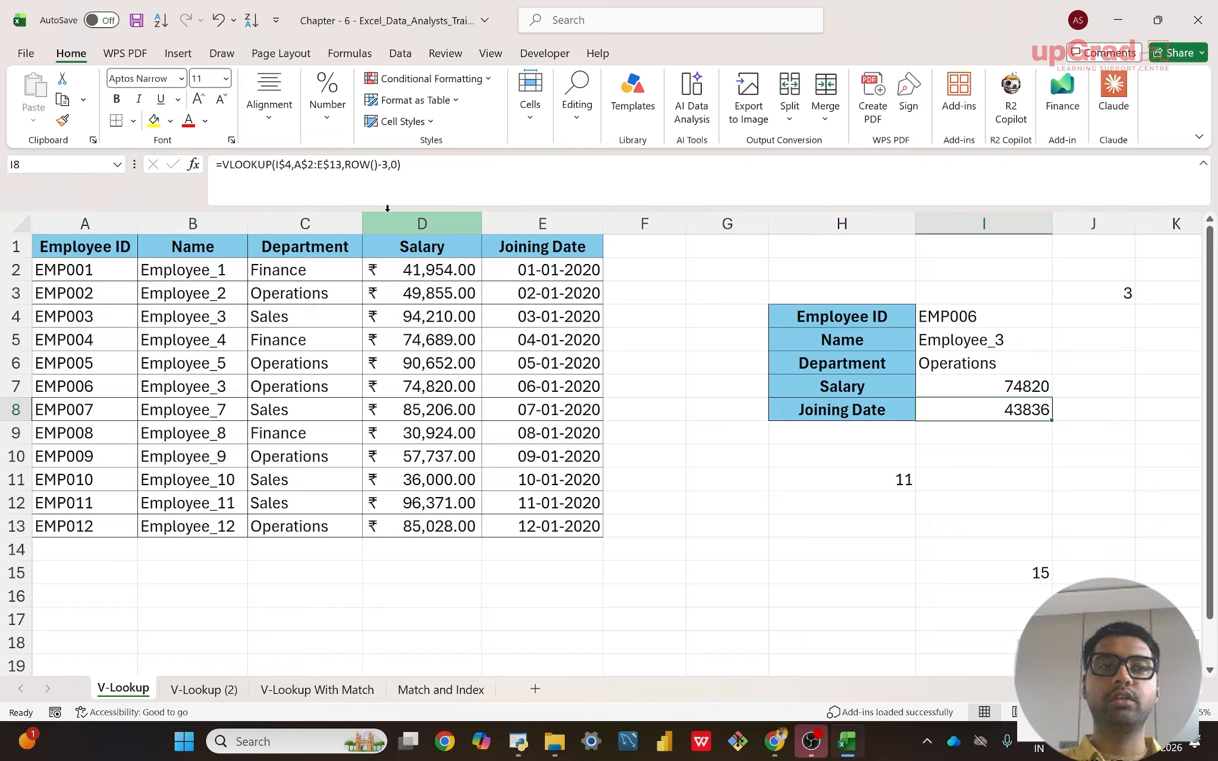
left_click(326, 118)
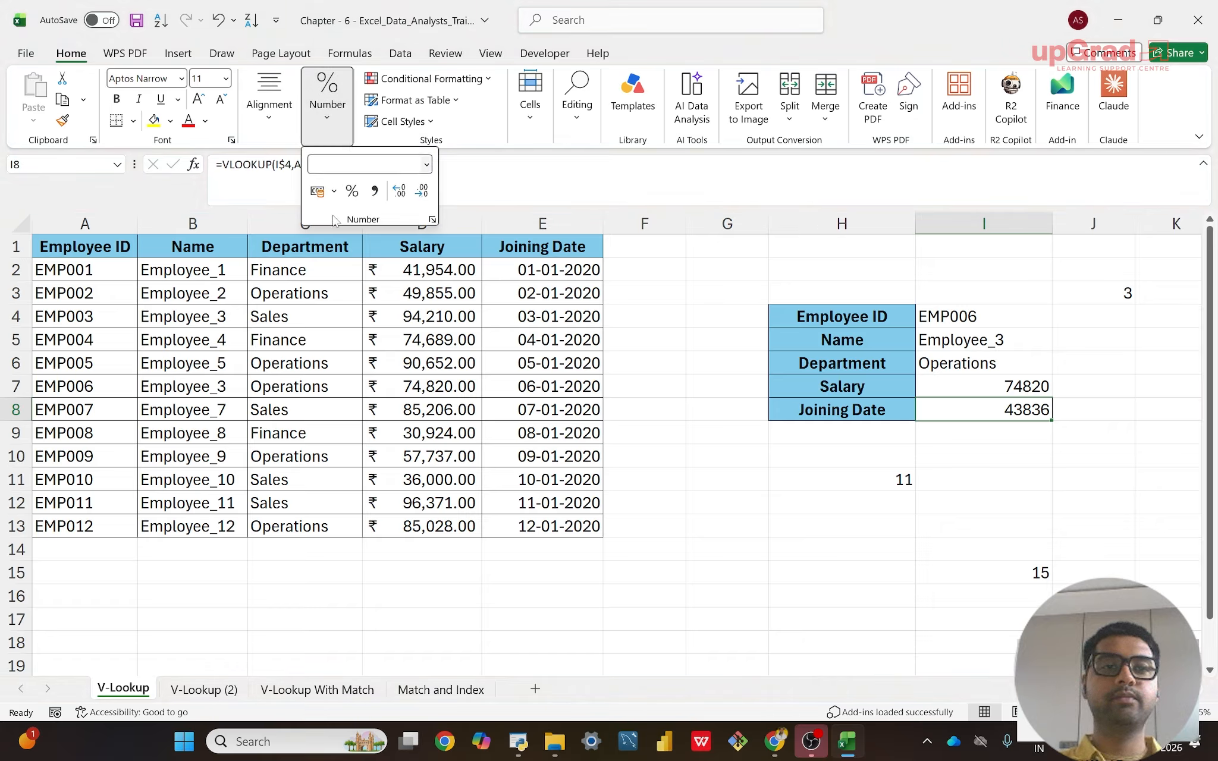
left_click(427, 164)
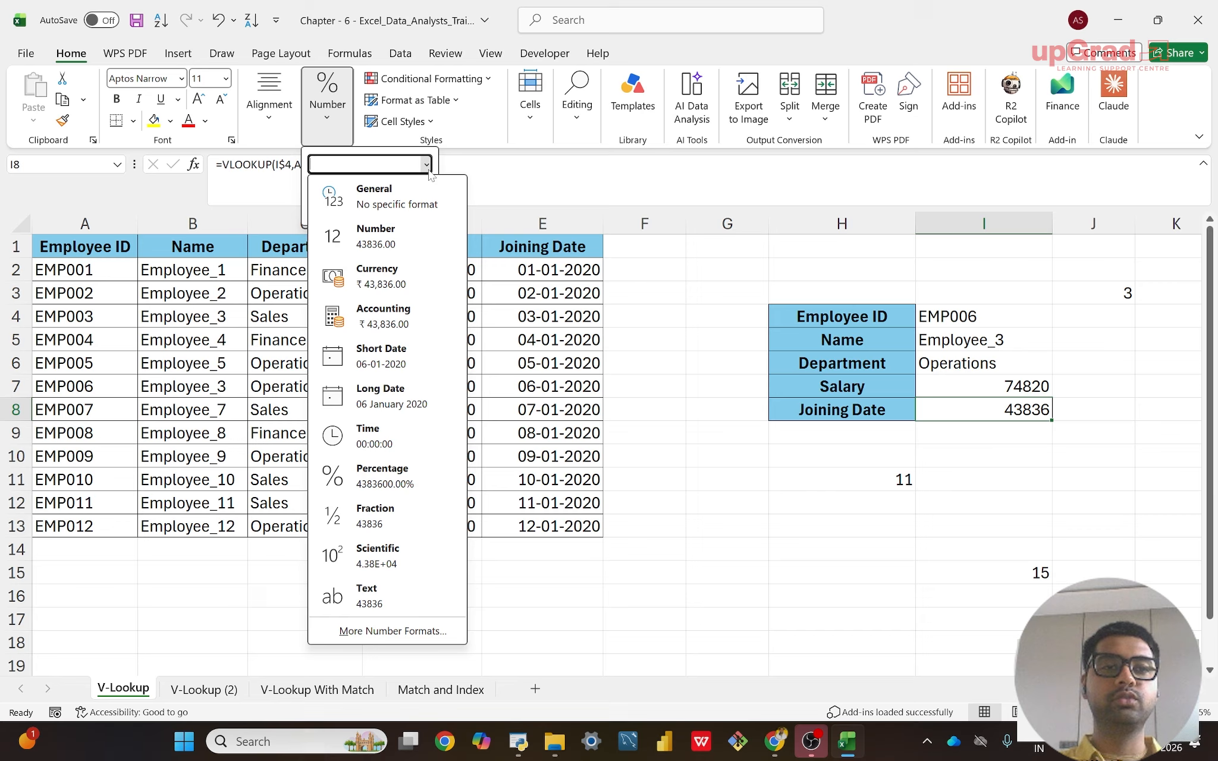
left_click(393, 360)
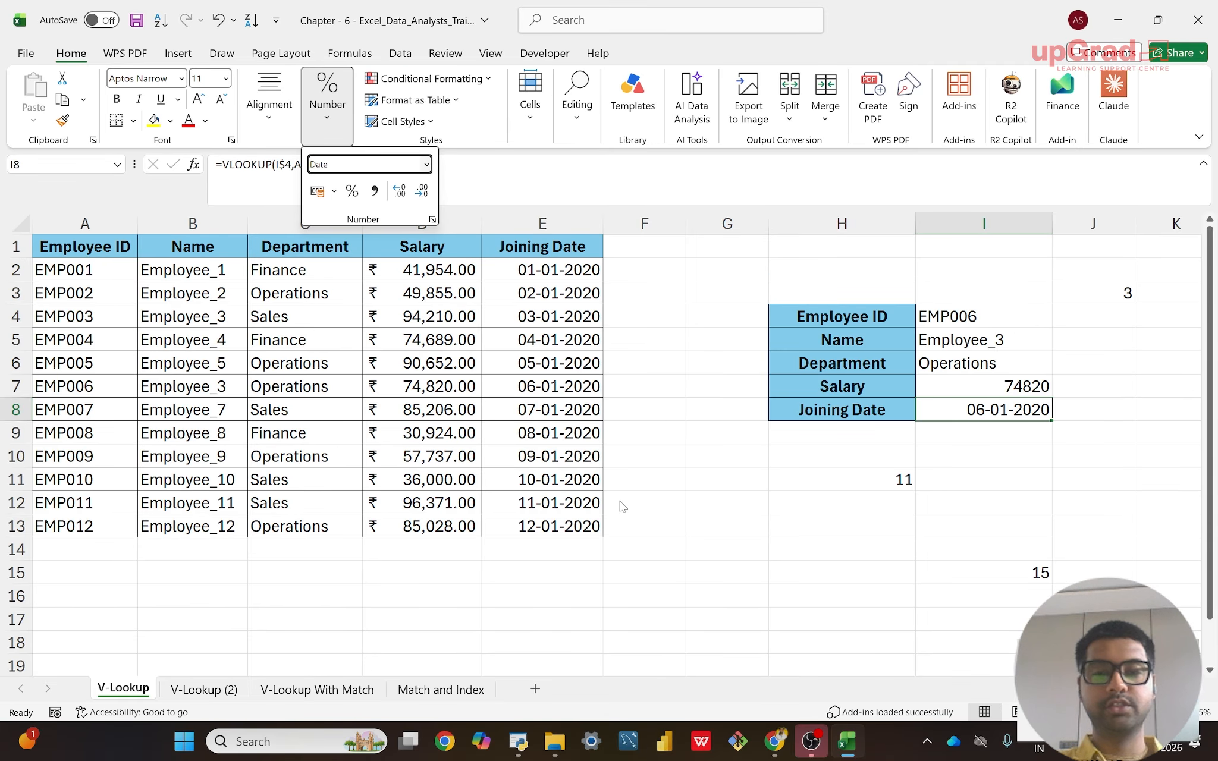